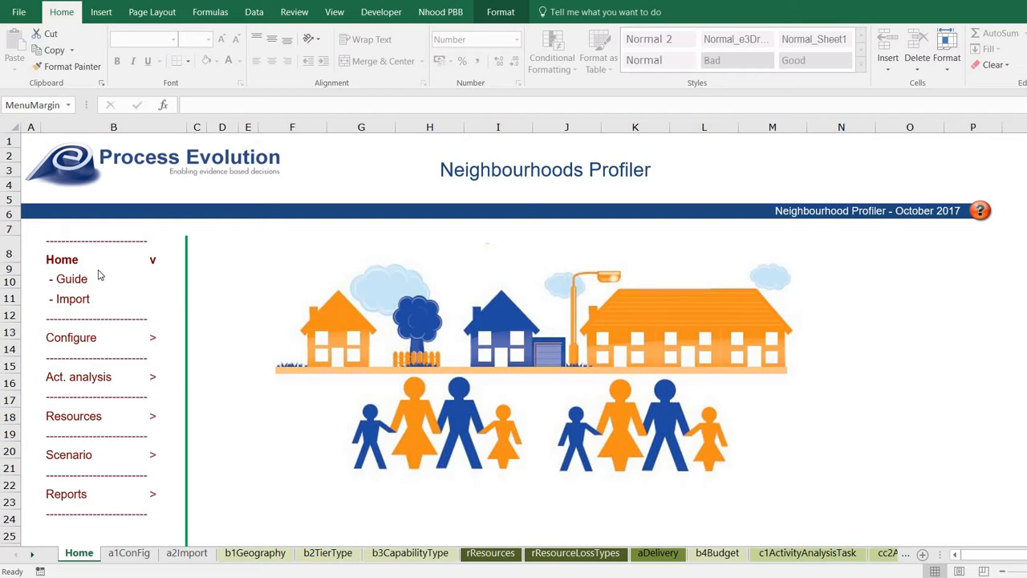
Expand the Configure list on the Home sheet and open the Geography sheet.
left_click(69, 338)
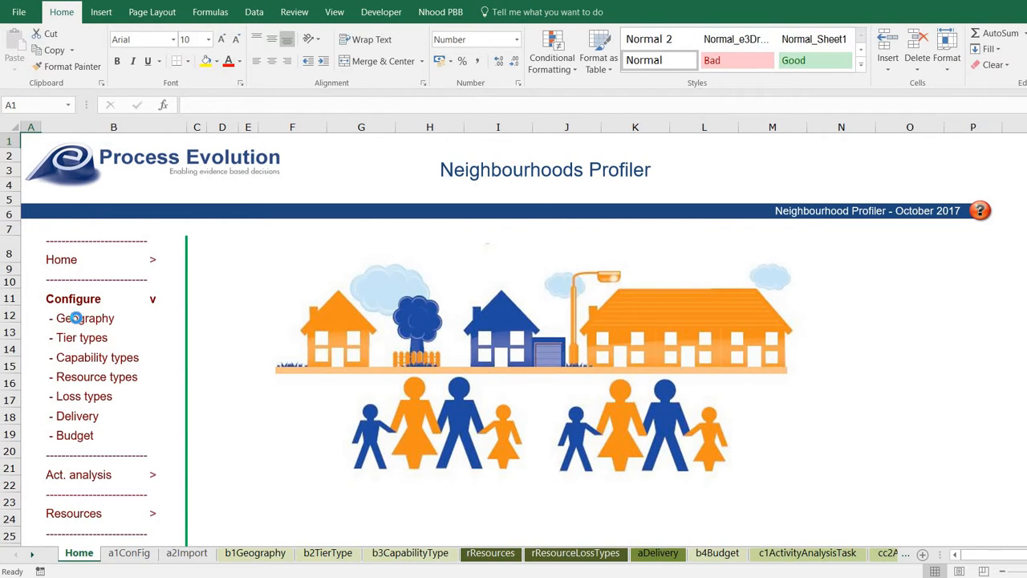
left_click(77, 320)
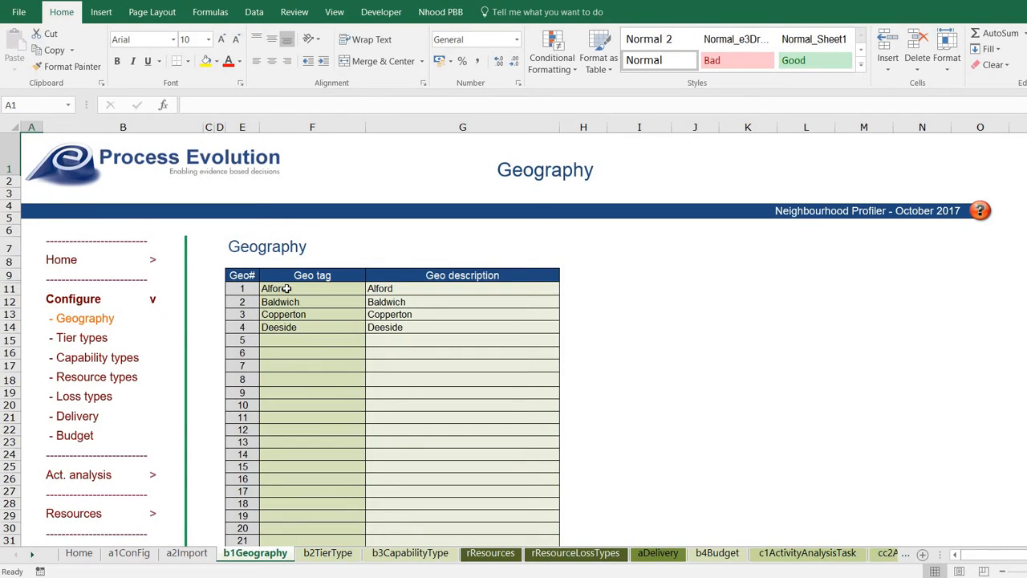
left_click_drag(327, 289, 330, 327)
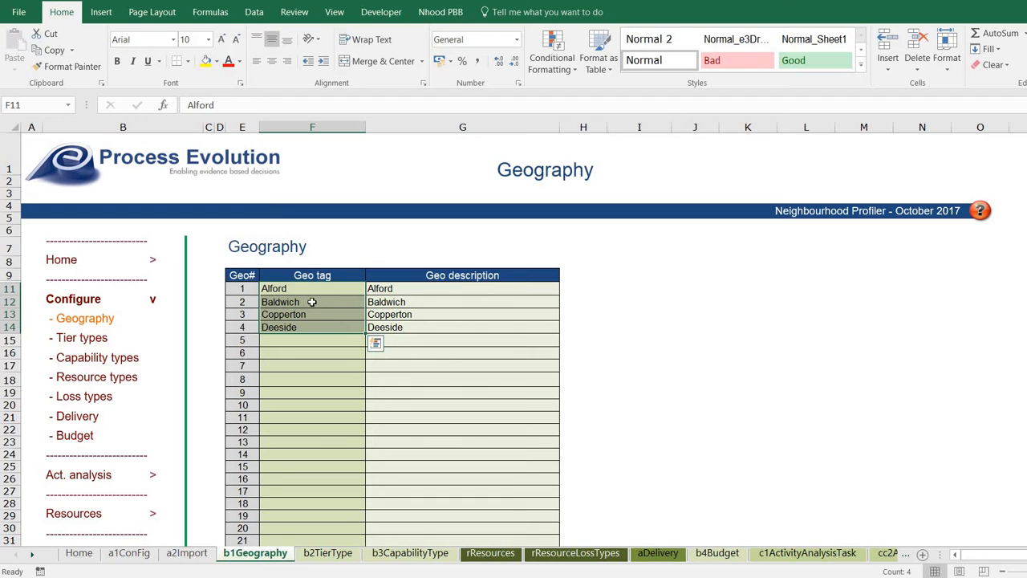
left_click(324, 298)
key("Up")
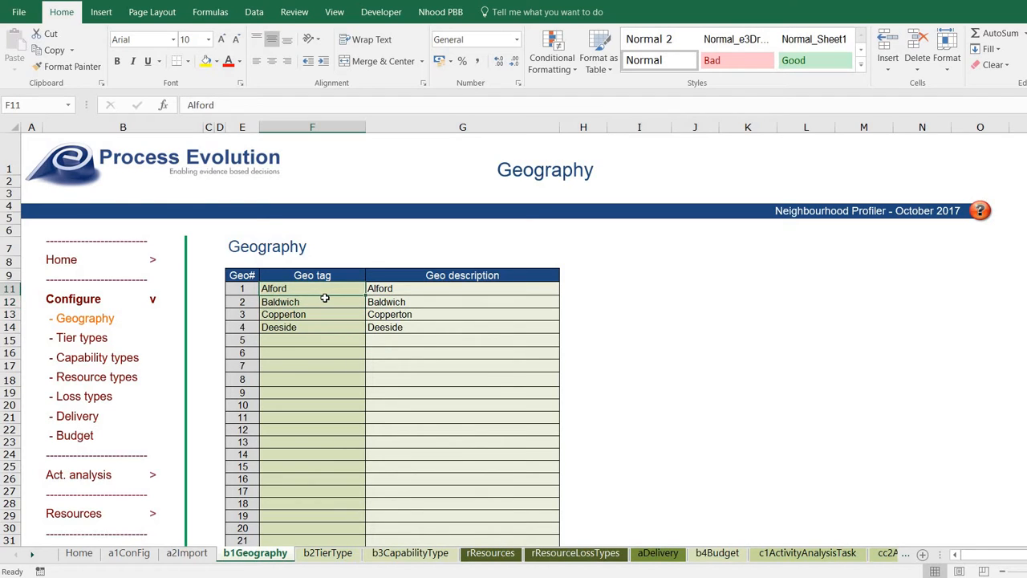
key("Down")
key("Down")
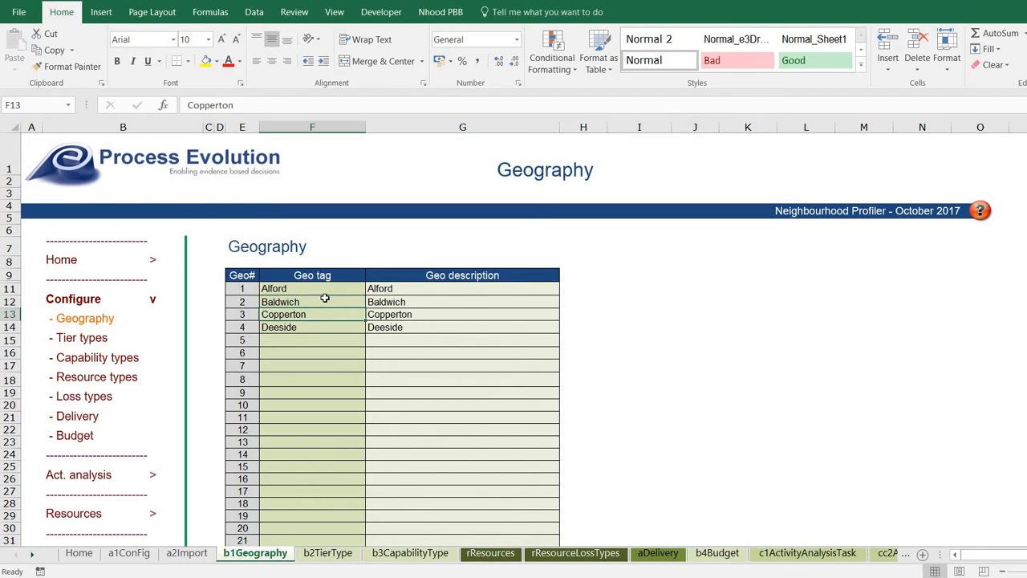
key("Down")
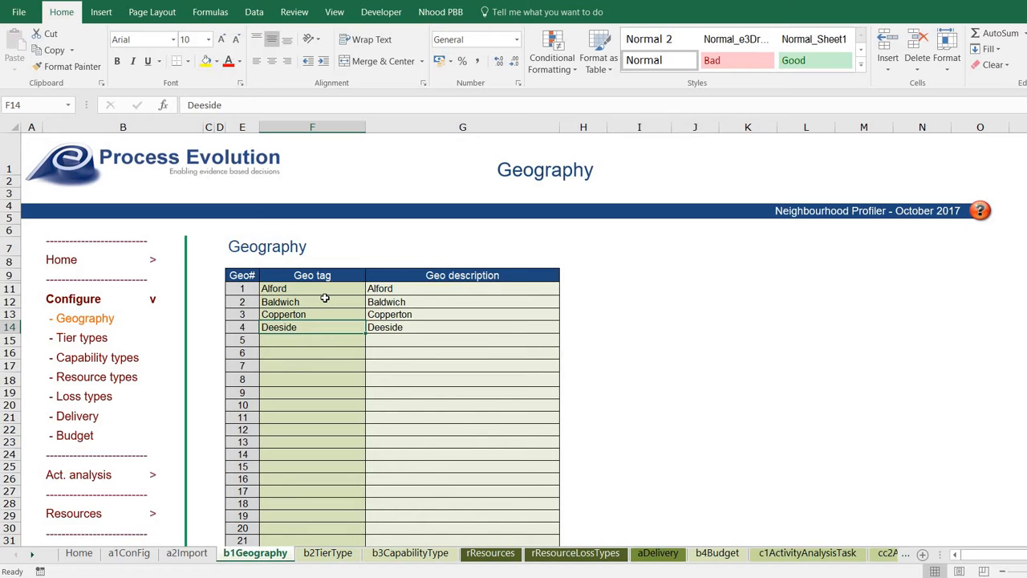
left_click_drag(339, 290, 340, 329)
left_click(340, 329)
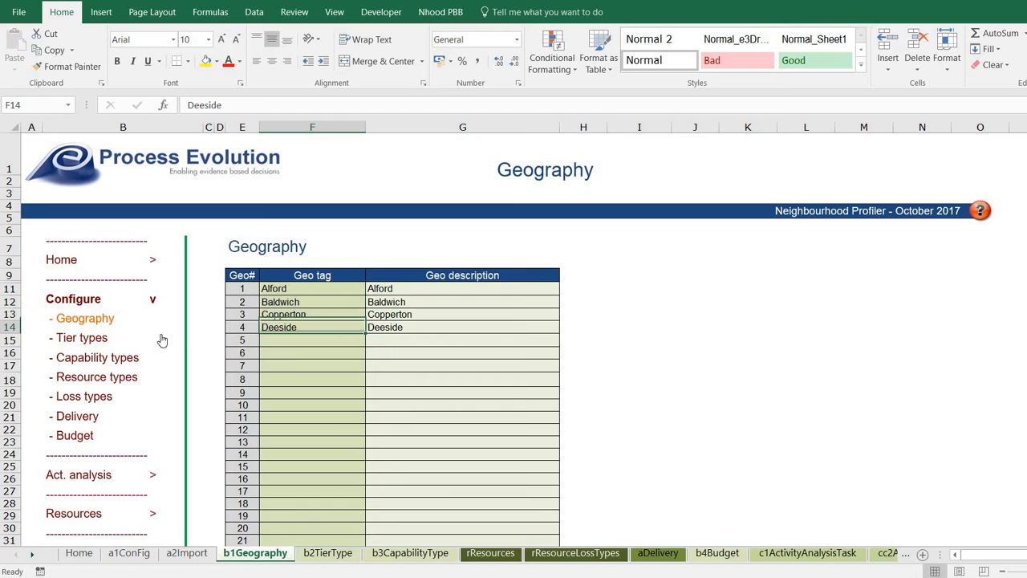
Step through the Essential, Important, Core upper, Discretionary and Enhanced tier tags, then go to Capability Types.
left_click(92, 337)
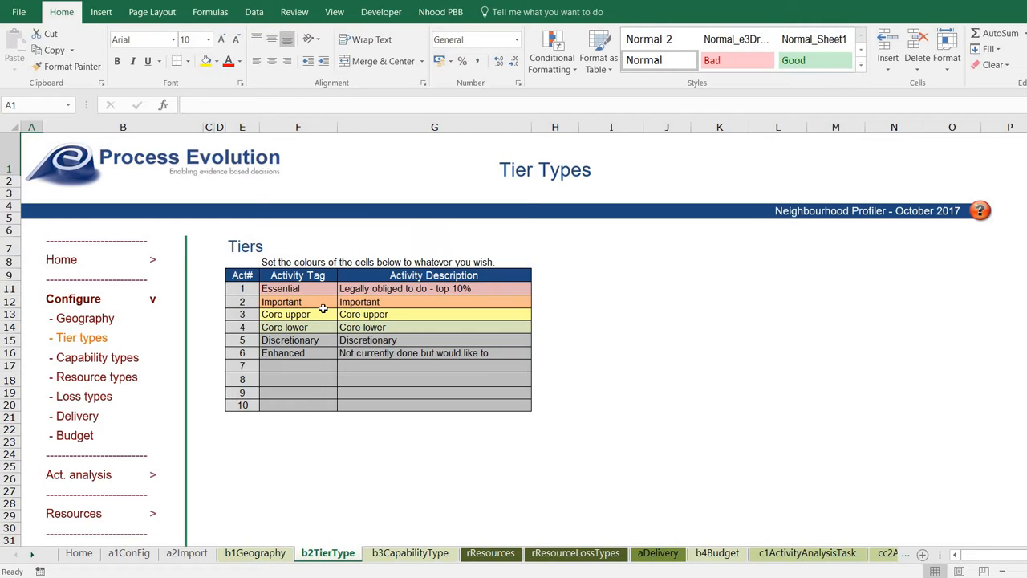
left_click(313, 291)
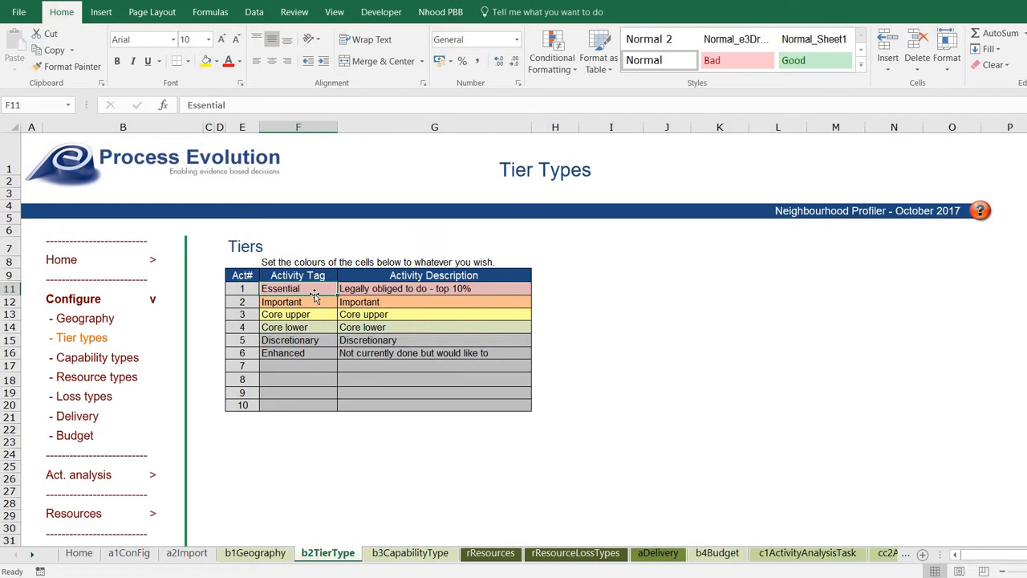
key("Down")
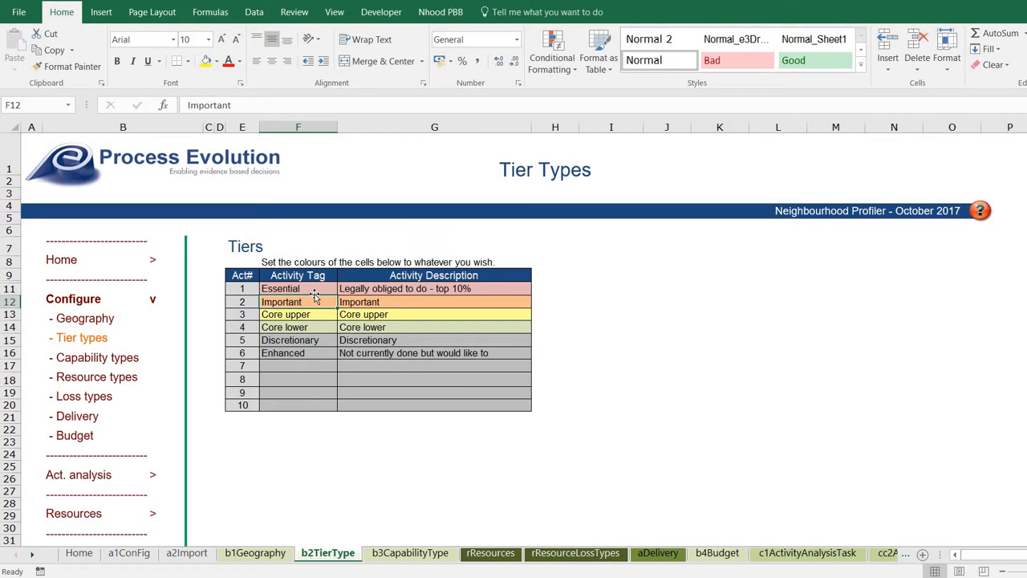
key("Up")
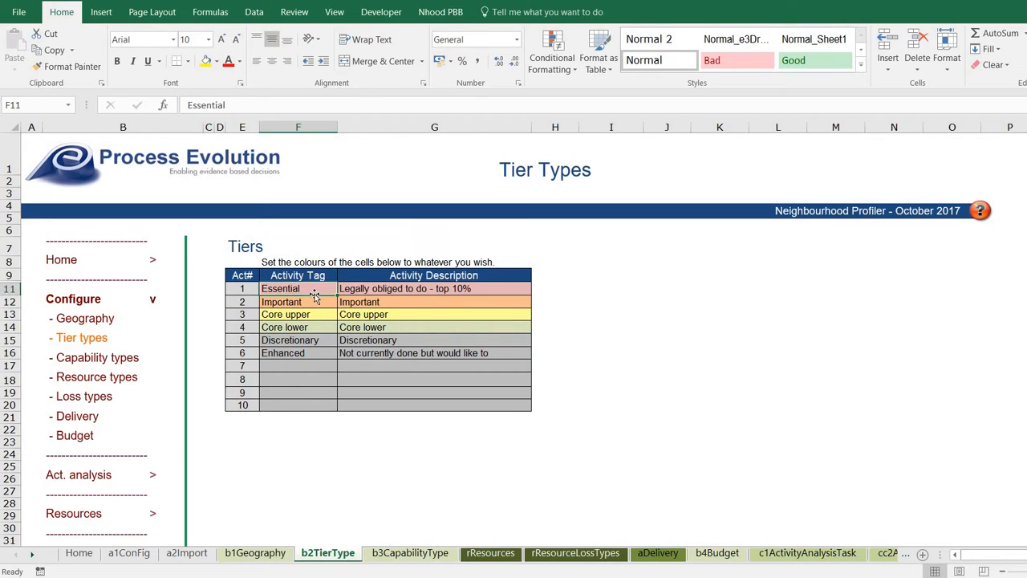
key("Down")
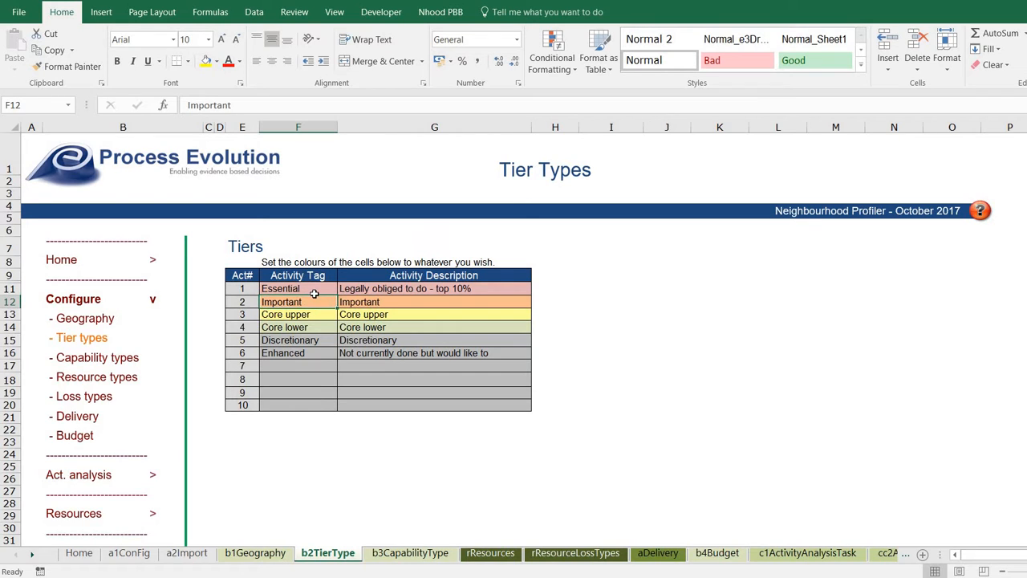
key("Down")
key("Down")
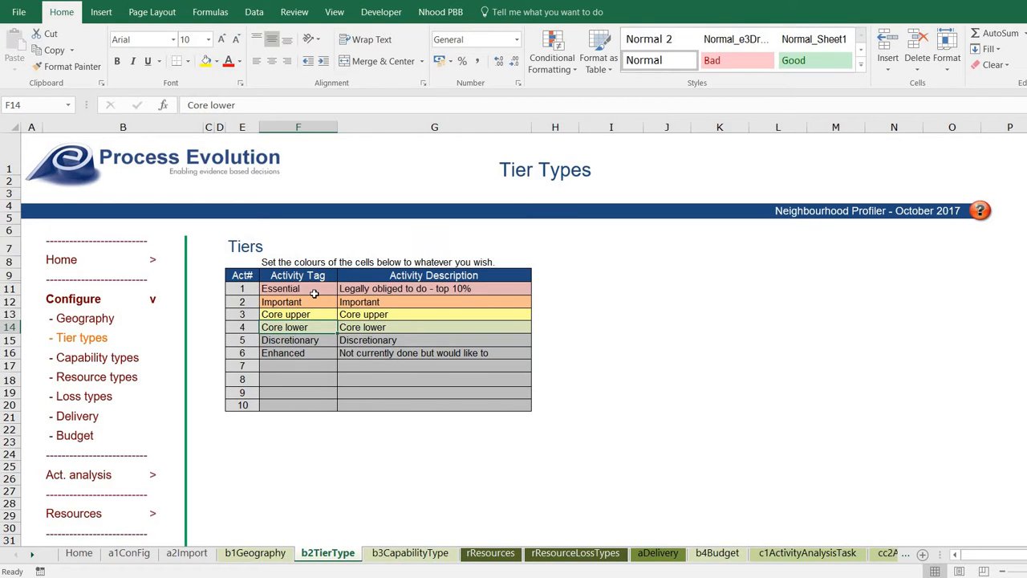
key("Down")
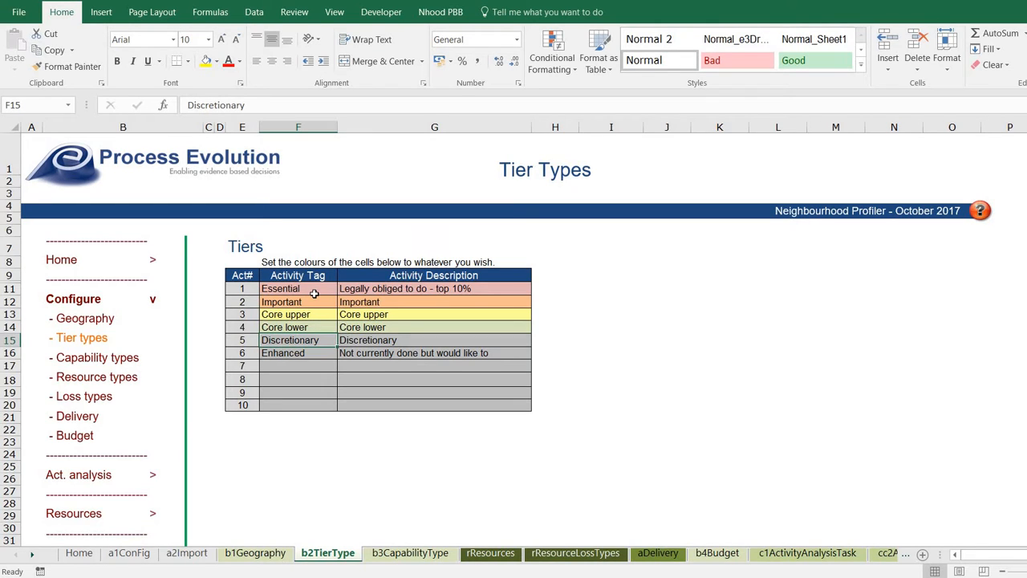
key("Down")
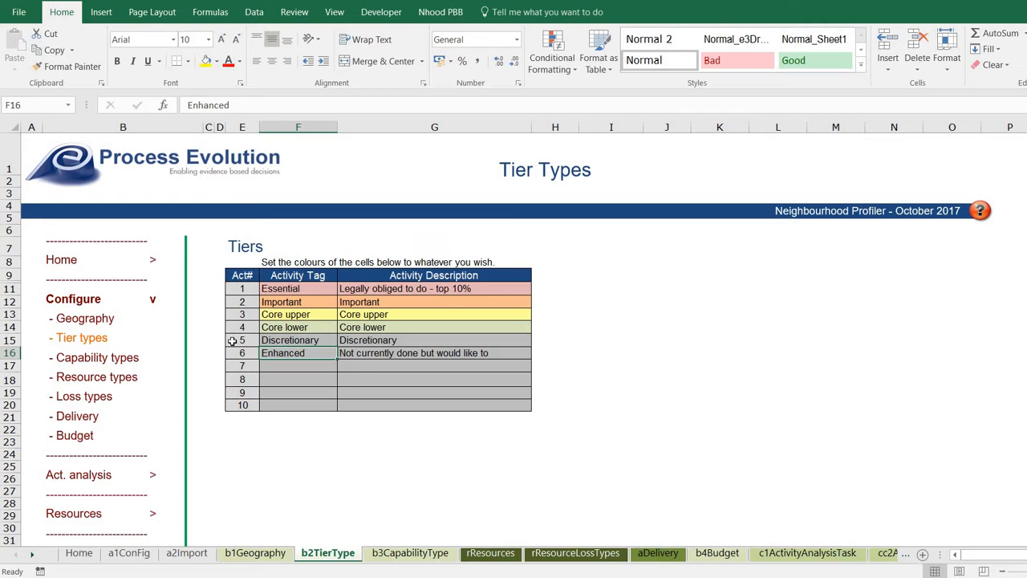
left_click(102, 361)
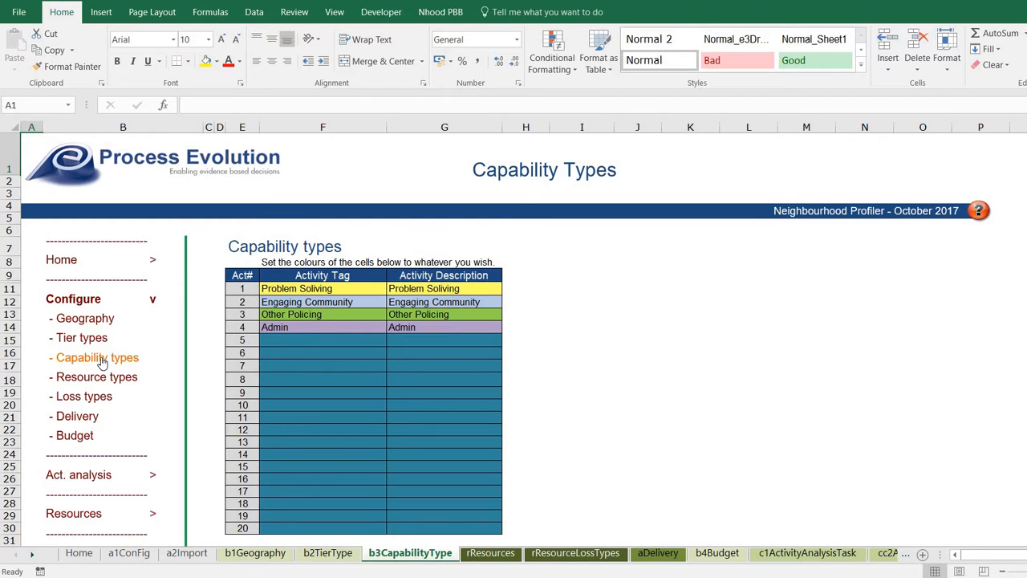
On the Resource List, check the PC and PCSO tags, their Current FTE and the PC annual cost.
left_click(91, 376)
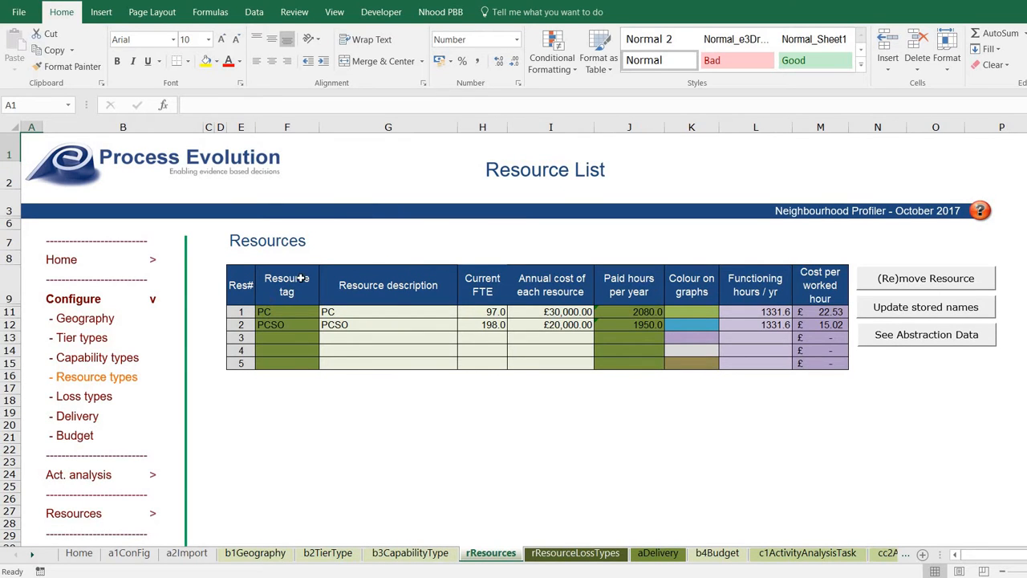
left_click(283, 311)
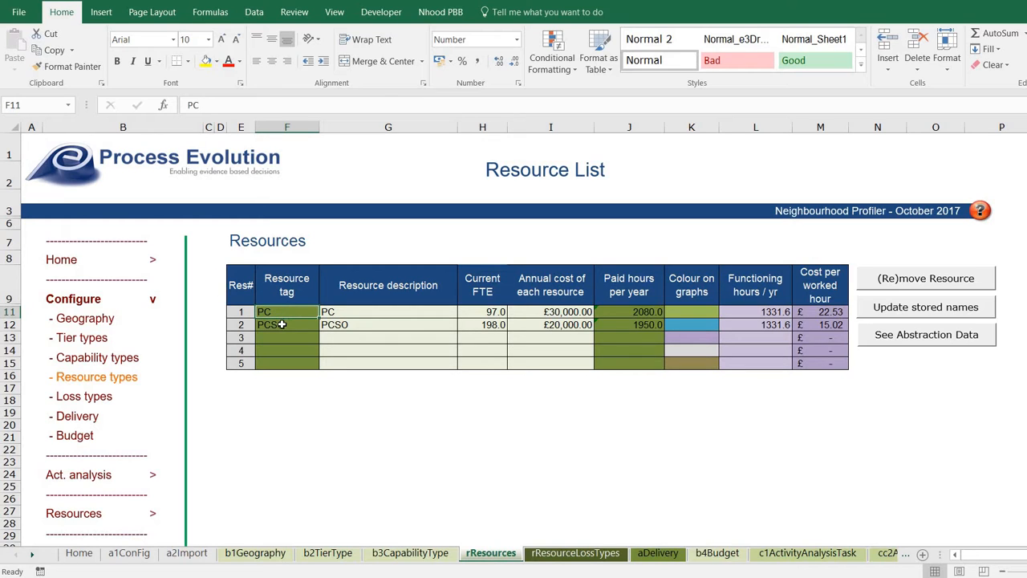
left_click(282, 324)
left_click_drag(498, 314, 499, 326)
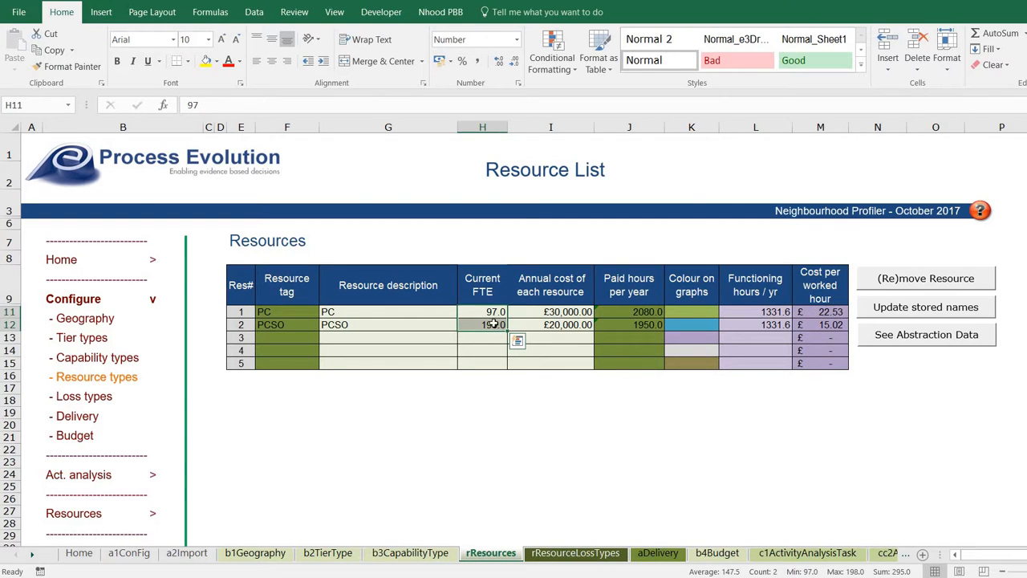
left_click(494, 313)
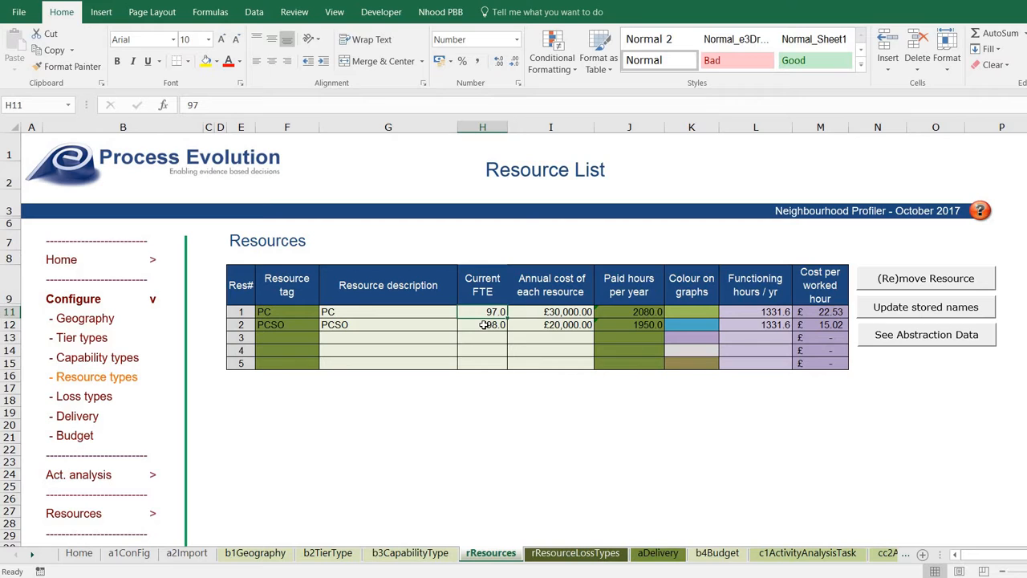
left_click(549, 311)
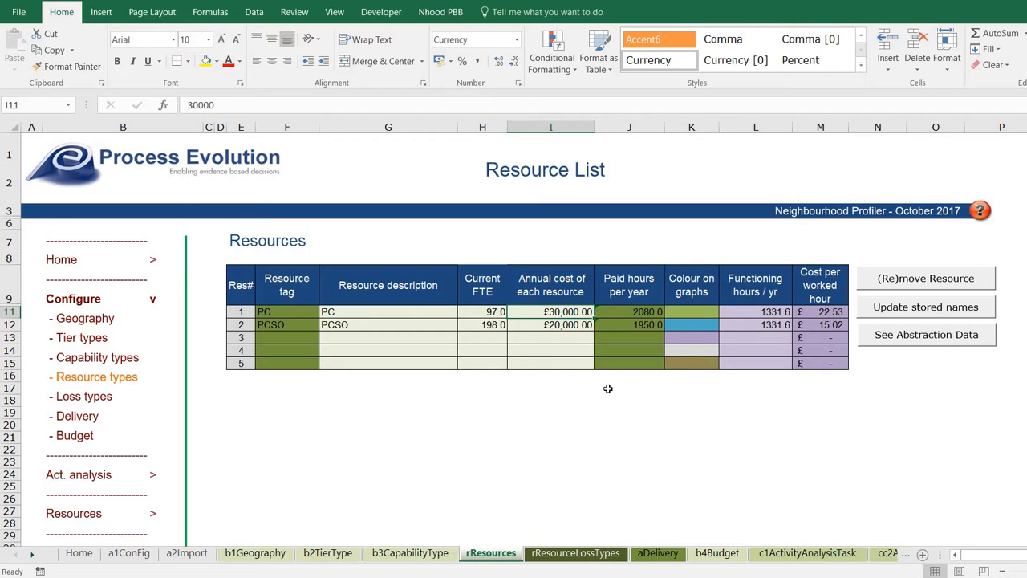
Inspect the PC paid-hours formula =40*52 and functioning hours, then move to Resource abstraction types.
left_click(623, 317)
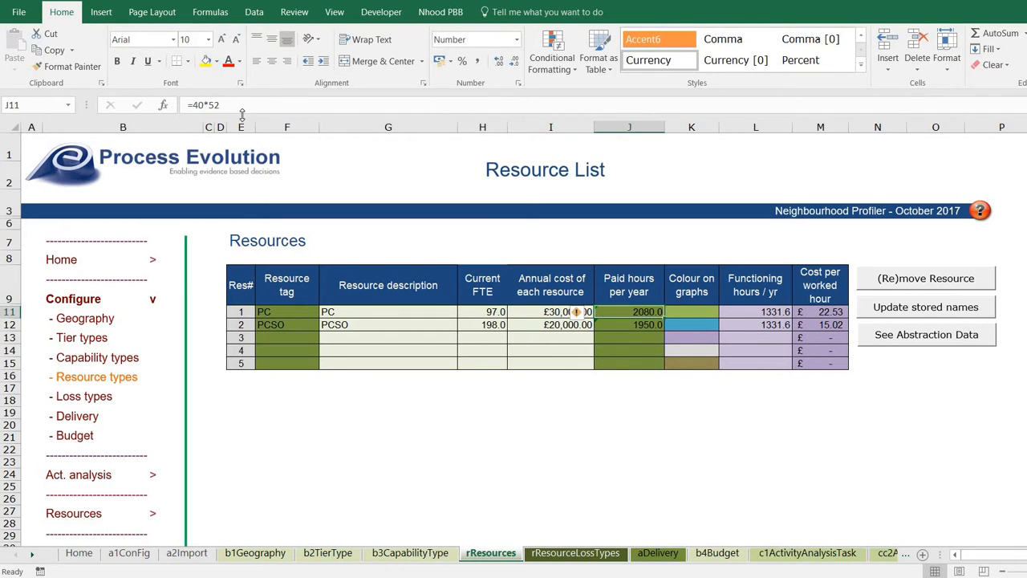
double_click(196, 105)
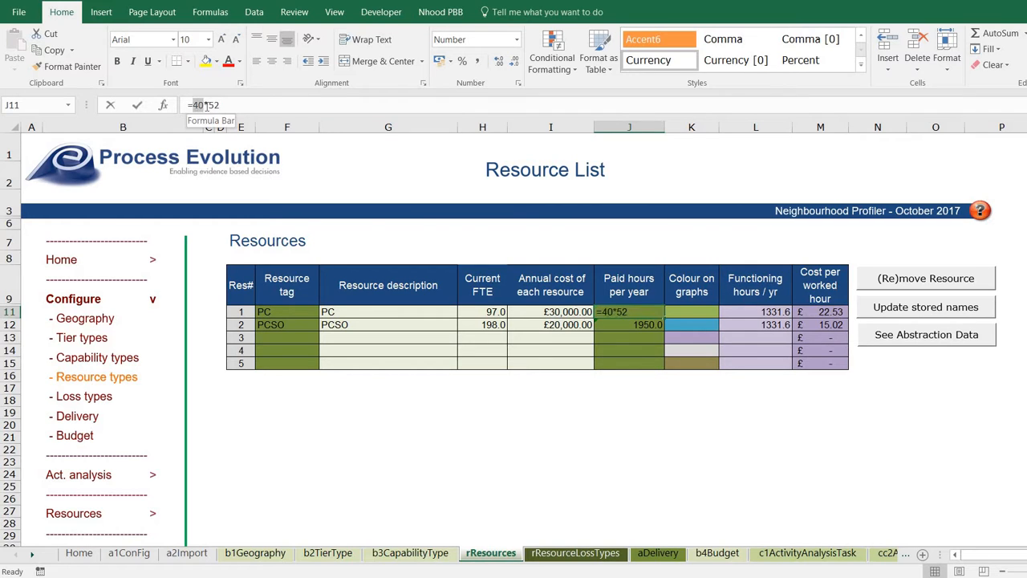
left_click(214, 105)
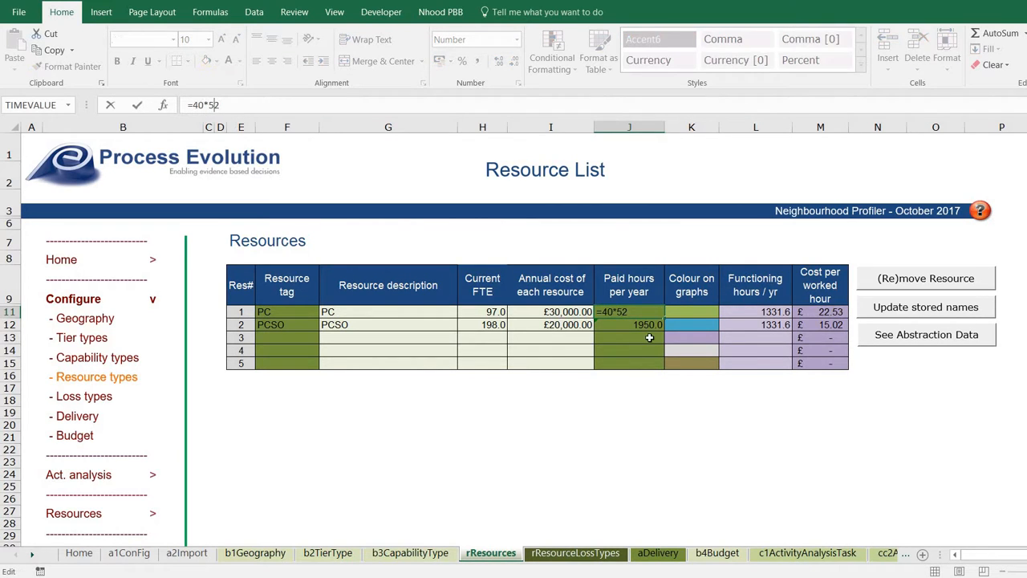
key("Return")
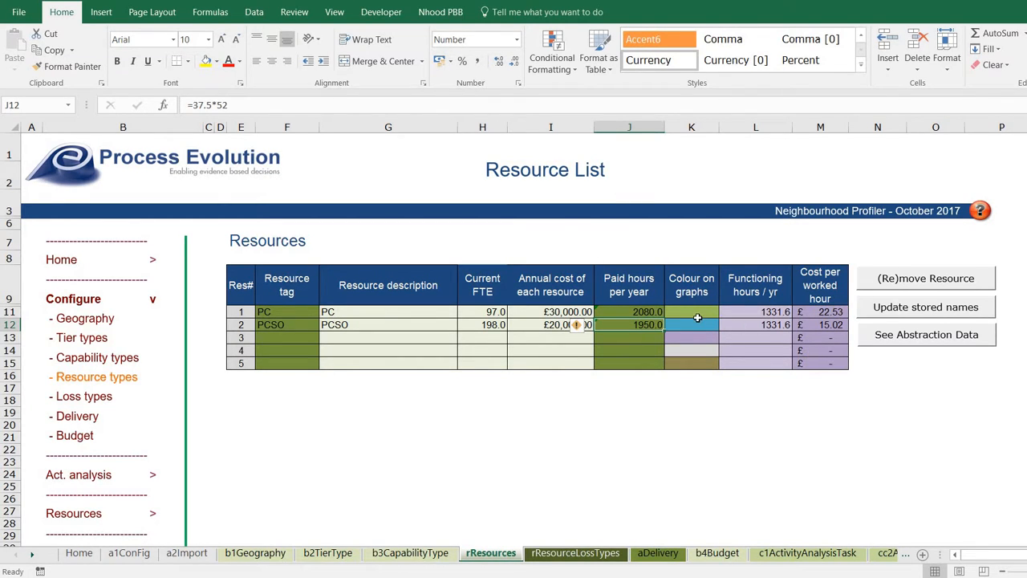
left_click(776, 313)
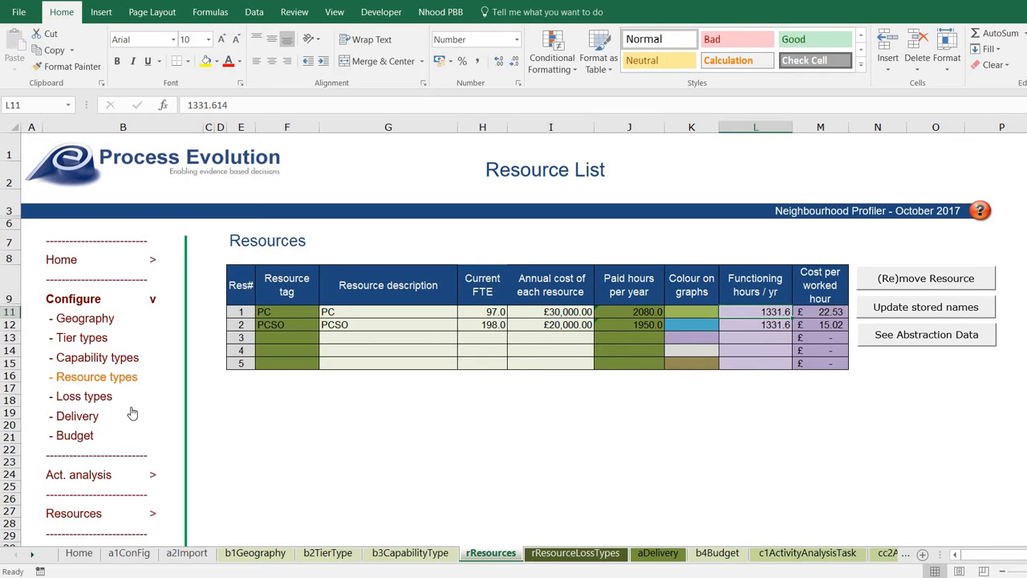
left_click(85, 394)
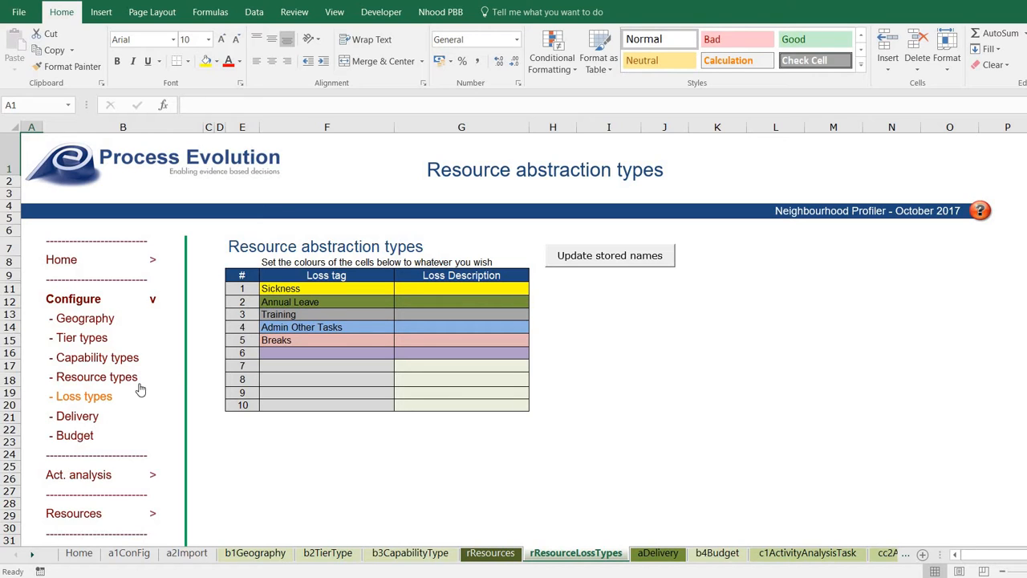
Pass through the Delivery Profile sheet to reach the Budget data sheet.
left_click(71, 416)
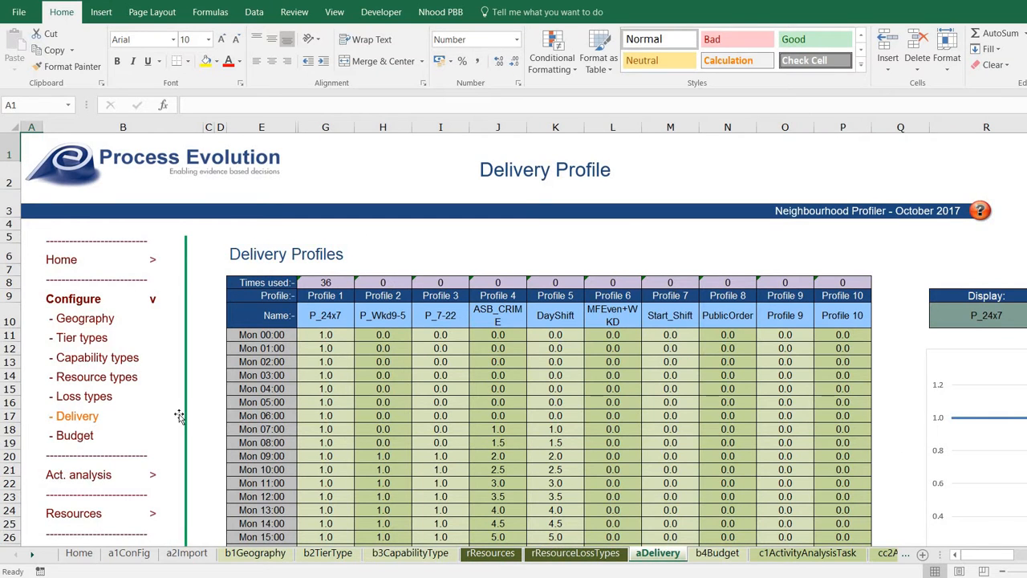
left_click(65, 434)
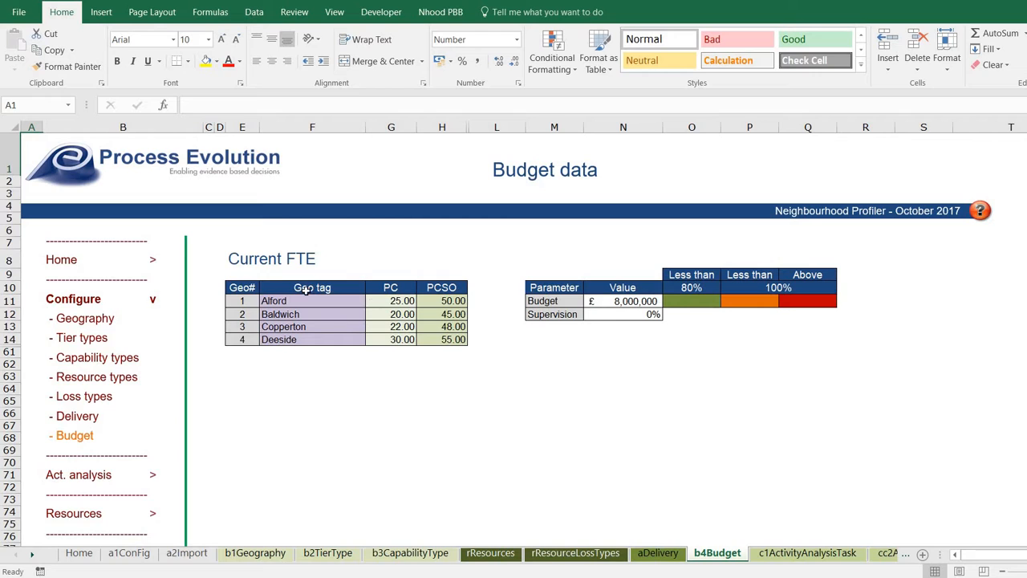
Check the PC and PCSO Current FTE values for Alford and all four areas.
left_click(393, 301)
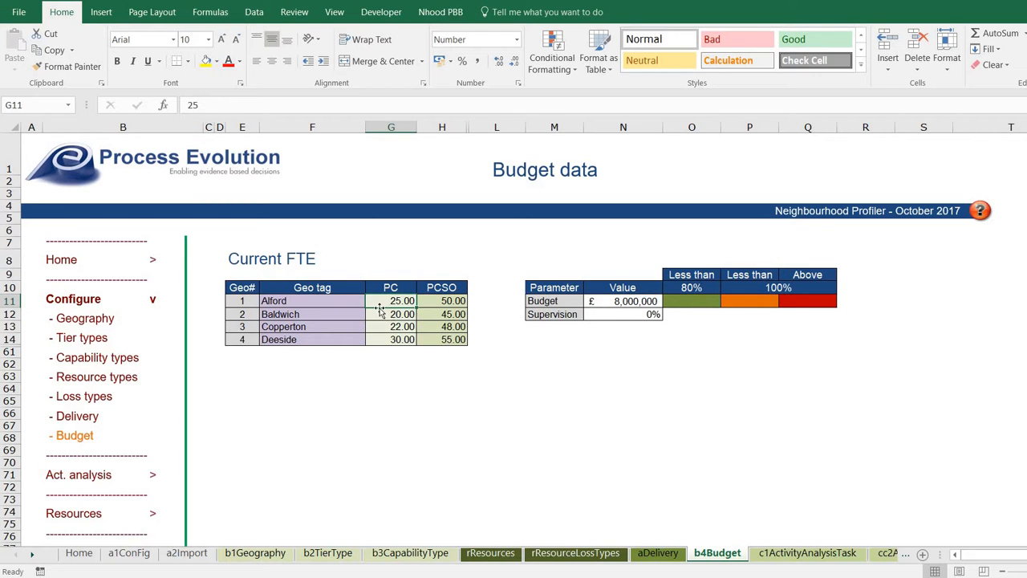
left_click(458, 301)
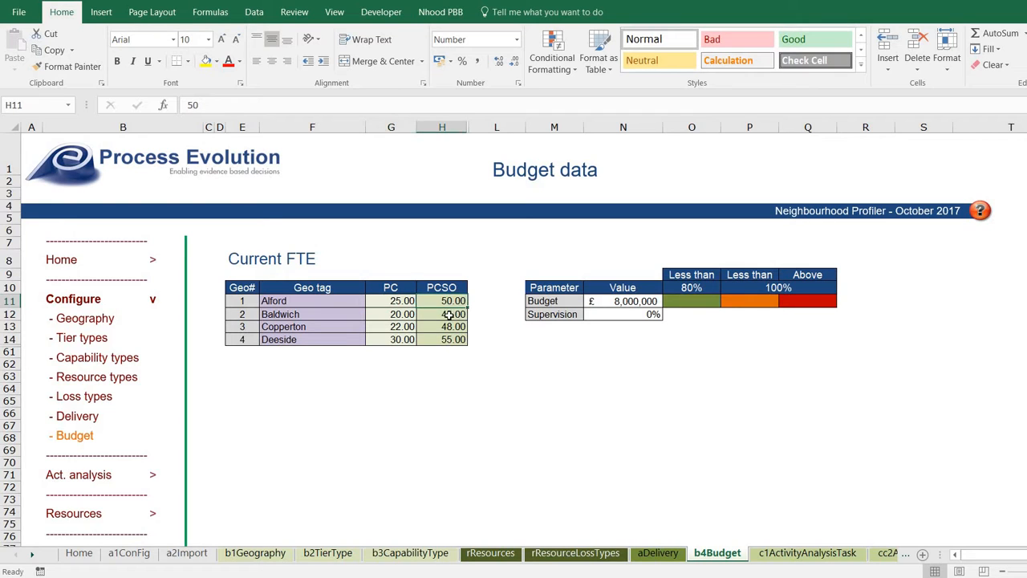
left_click_drag(401, 300, 402, 345)
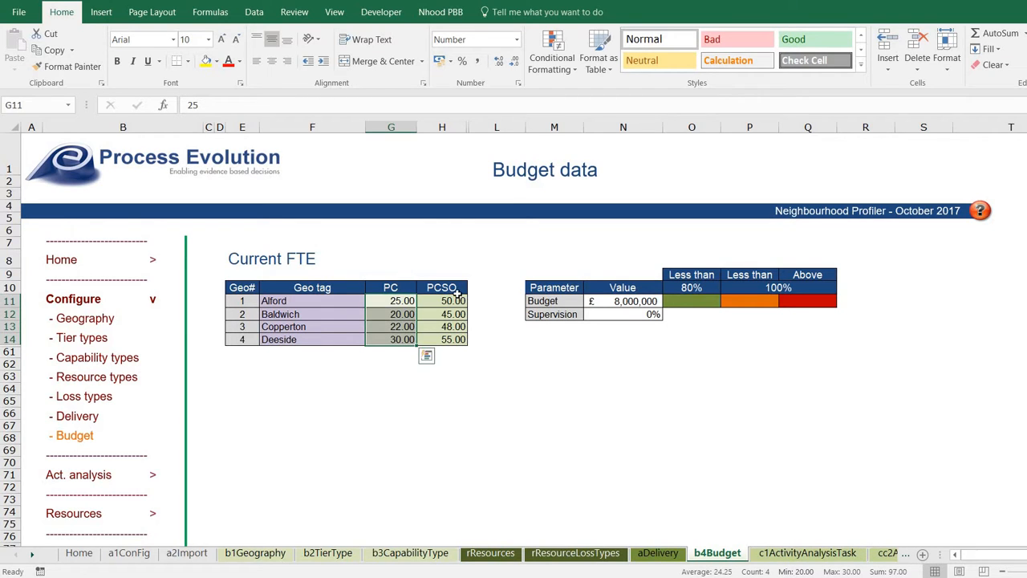
left_click_drag(456, 291, 454, 337)
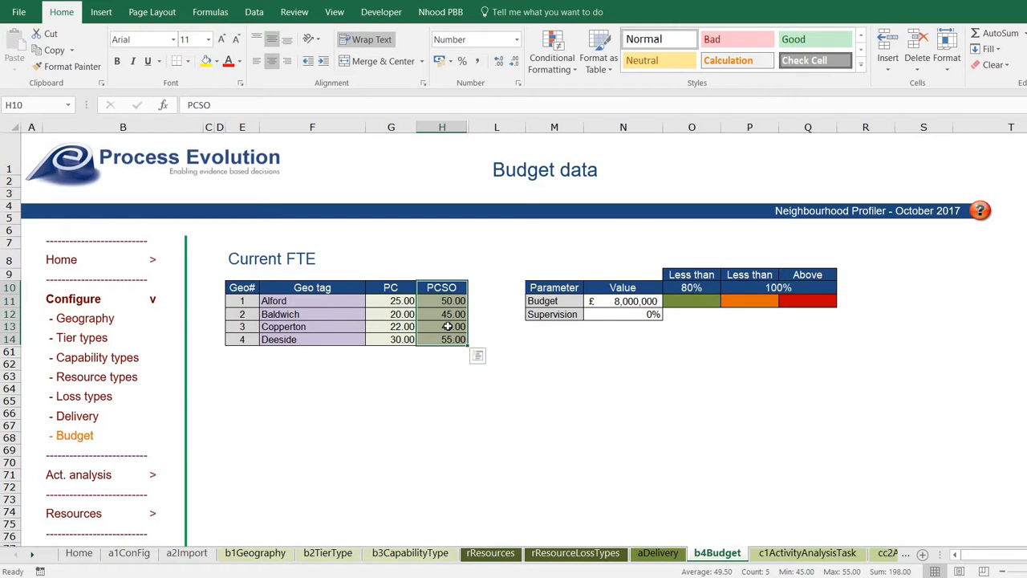
Inspect the £8,000,000 budget, Supervision percentage and under-80% colour band, then return home.
left_click(620, 300)
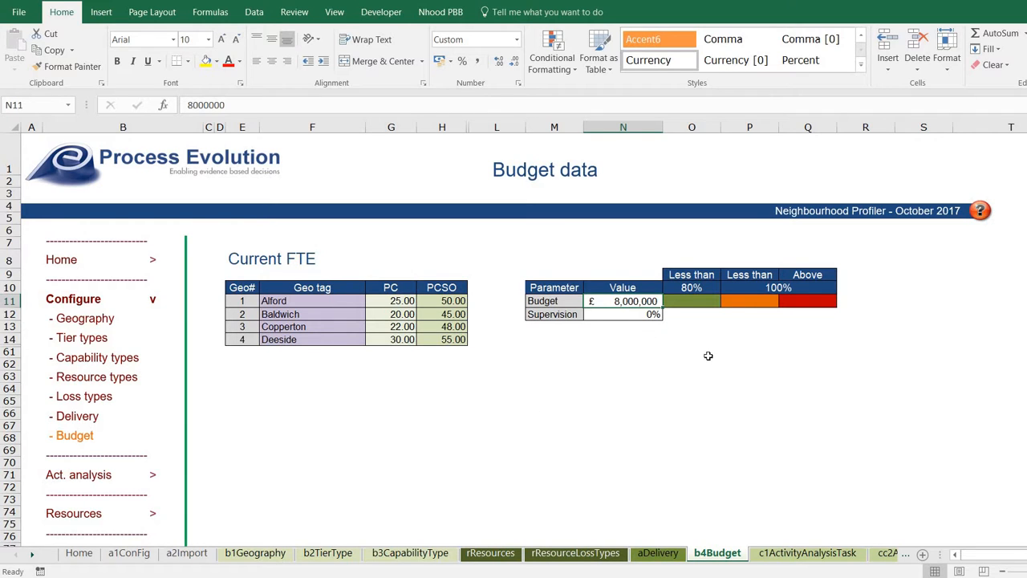
left_click(641, 320)
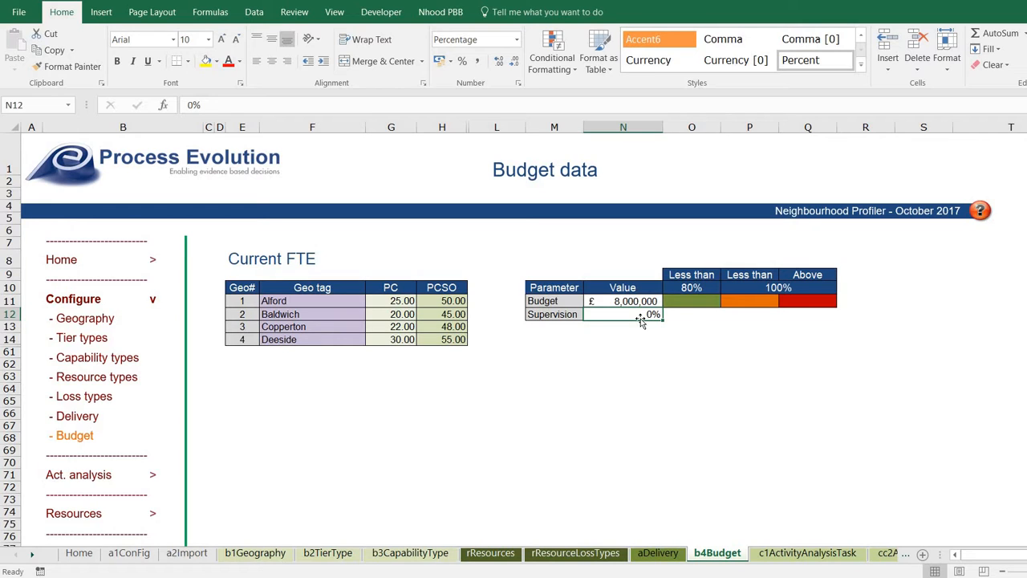
left_click(706, 300)
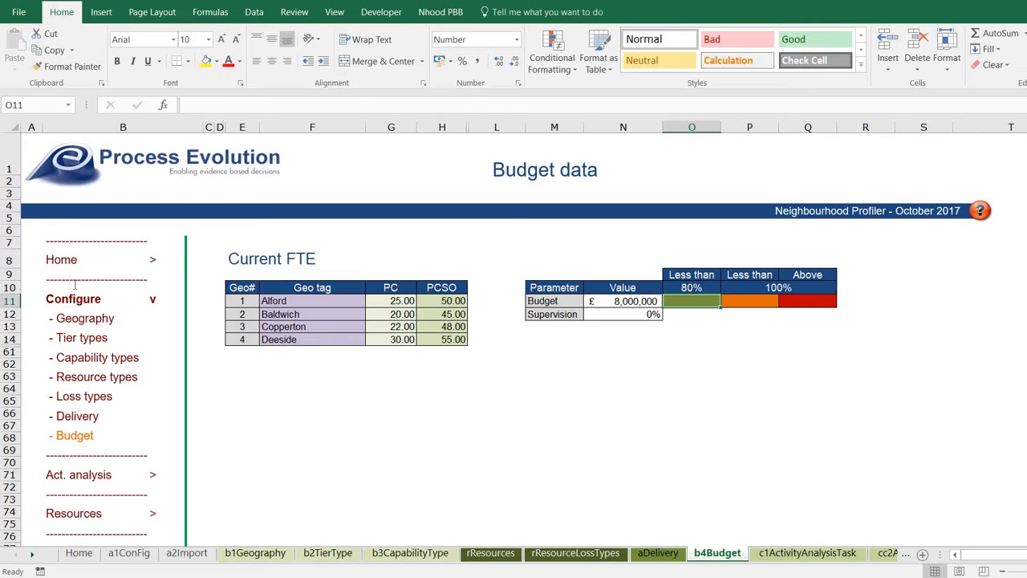
left_click(61, 305)
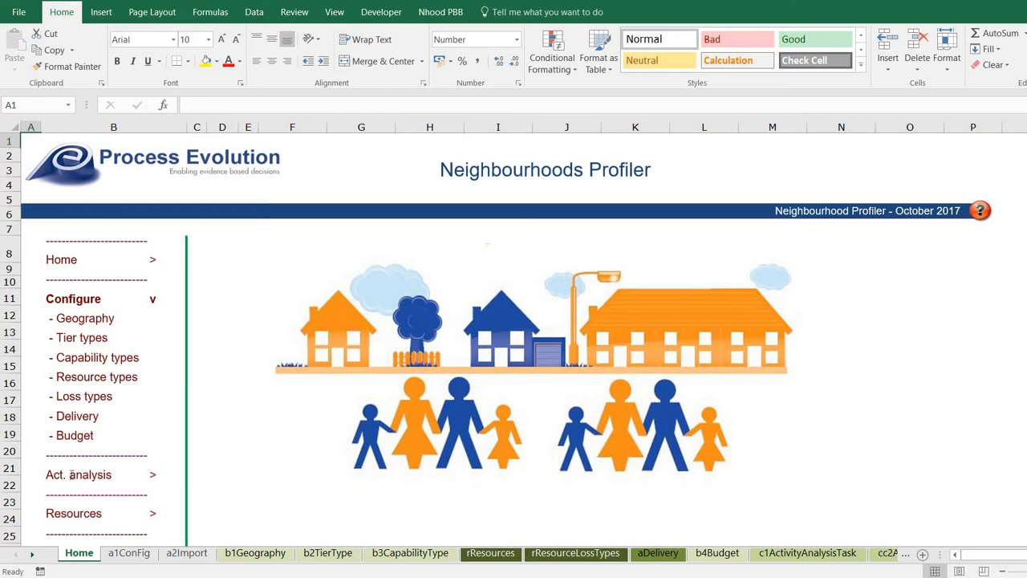
Open the Activity tasks list and view task 1's capability type choices without changing them.
left_click(71, 478)
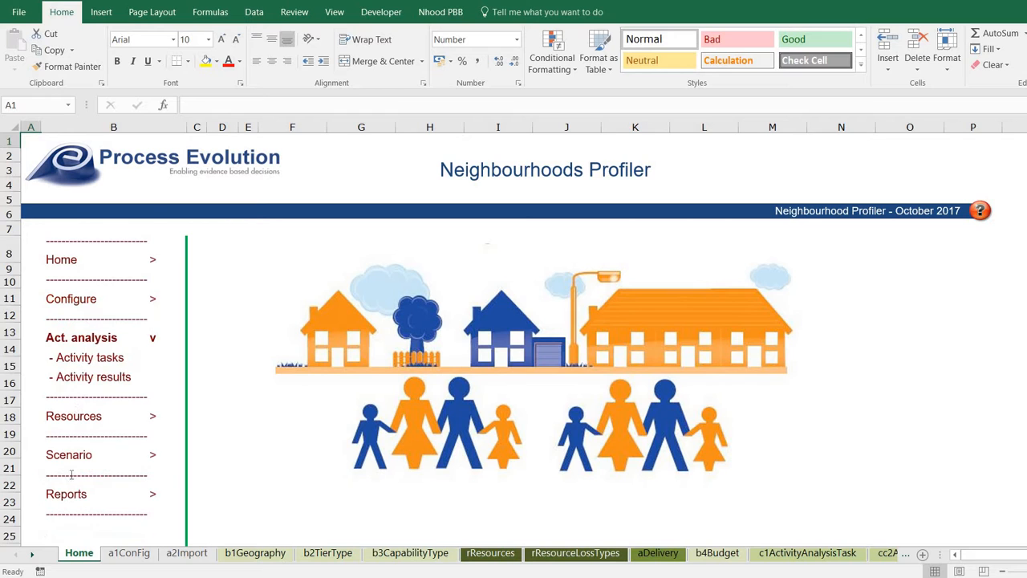
left_click(78, 362)
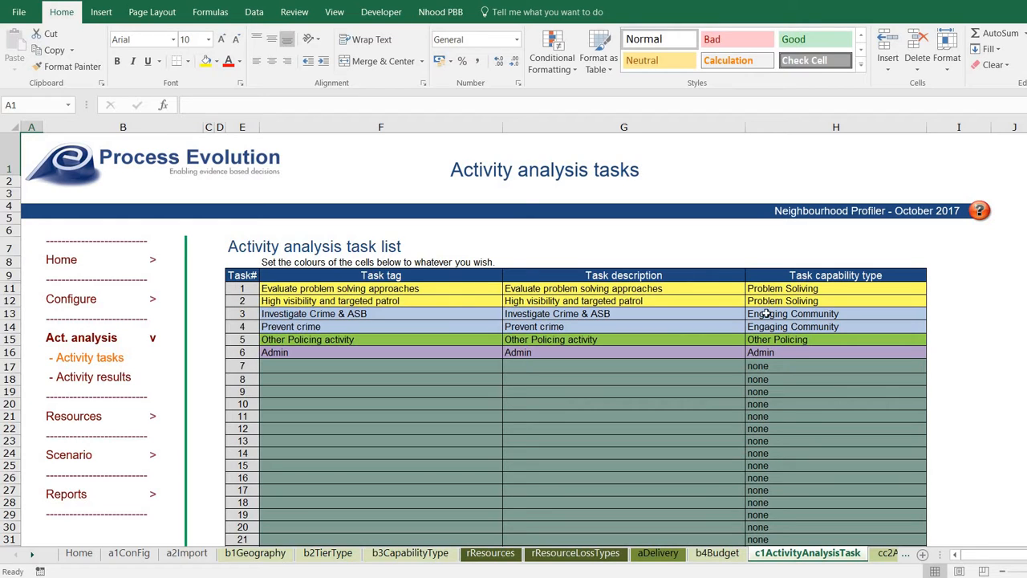
left_click(791, 288)
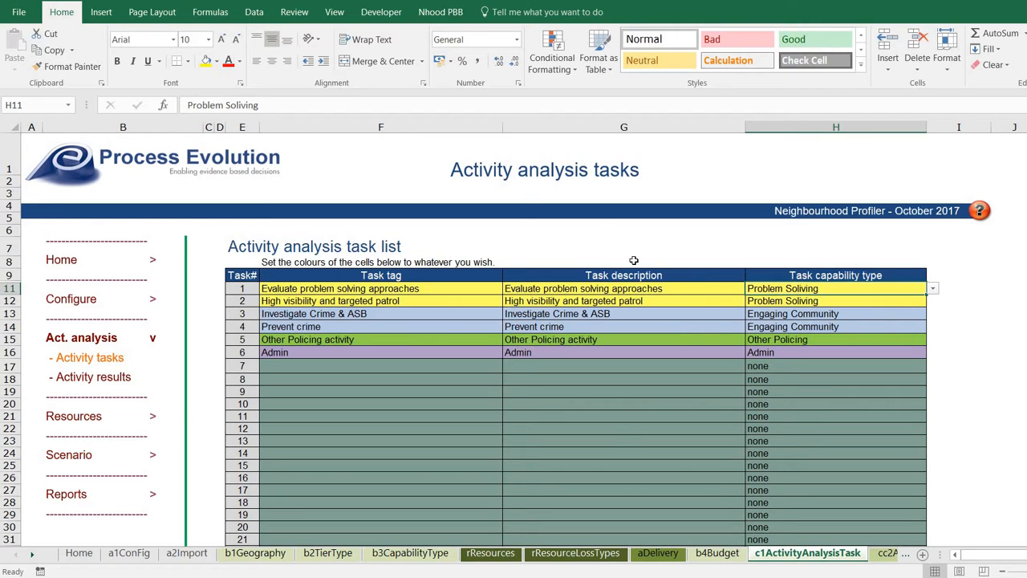
left_click(933, 288)
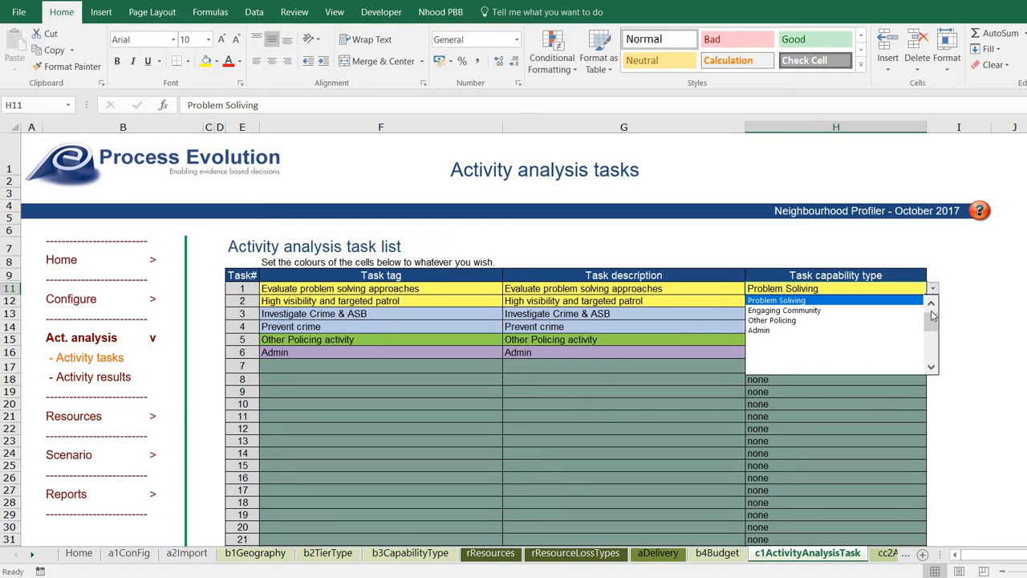
left_click_drag(931, 311, 931, 307)
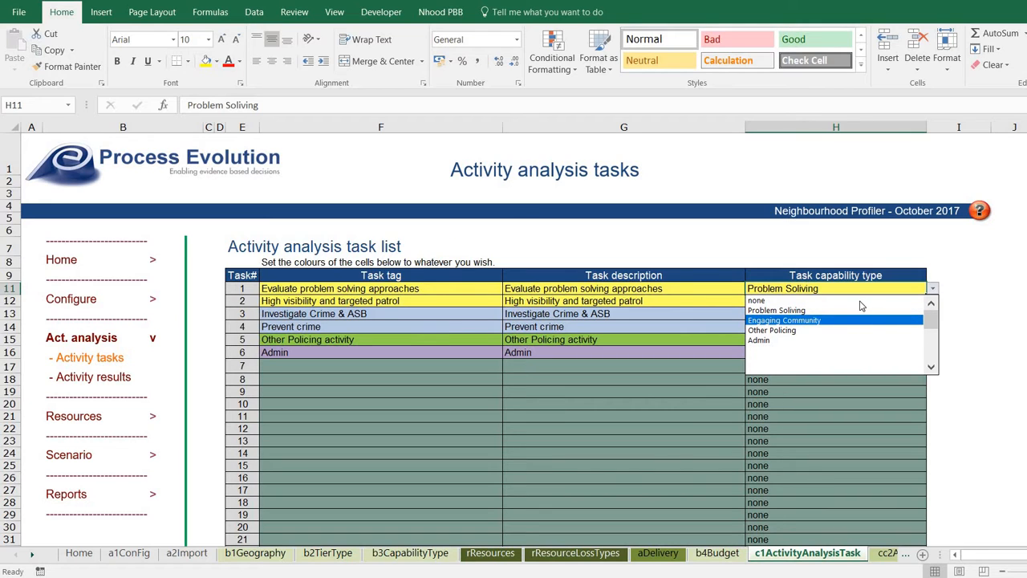
key("Escape")
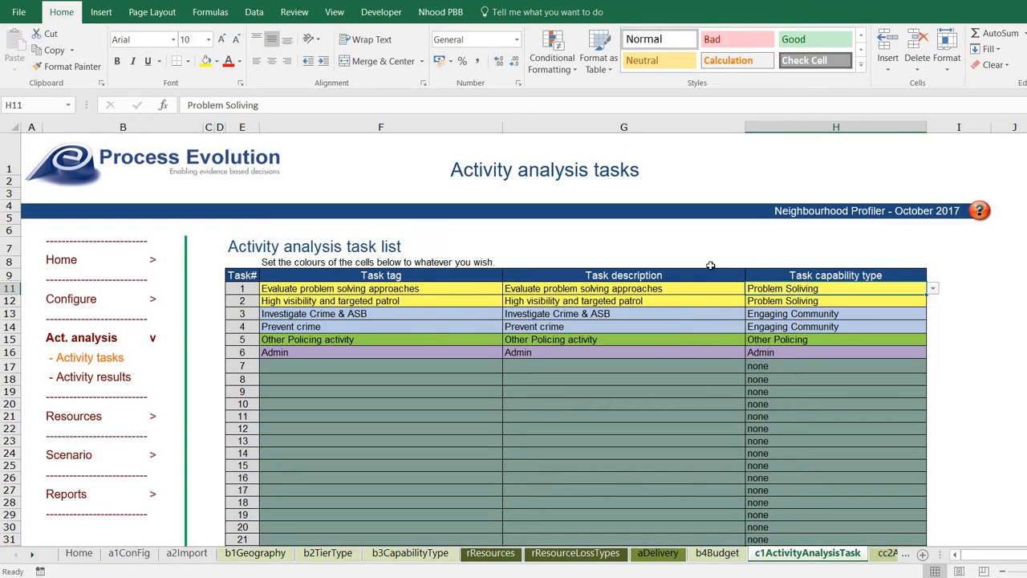
Review task tags, descriptions and capability types for tasks 1–4, then open the Activity results sheet.
left_click(490, 289)
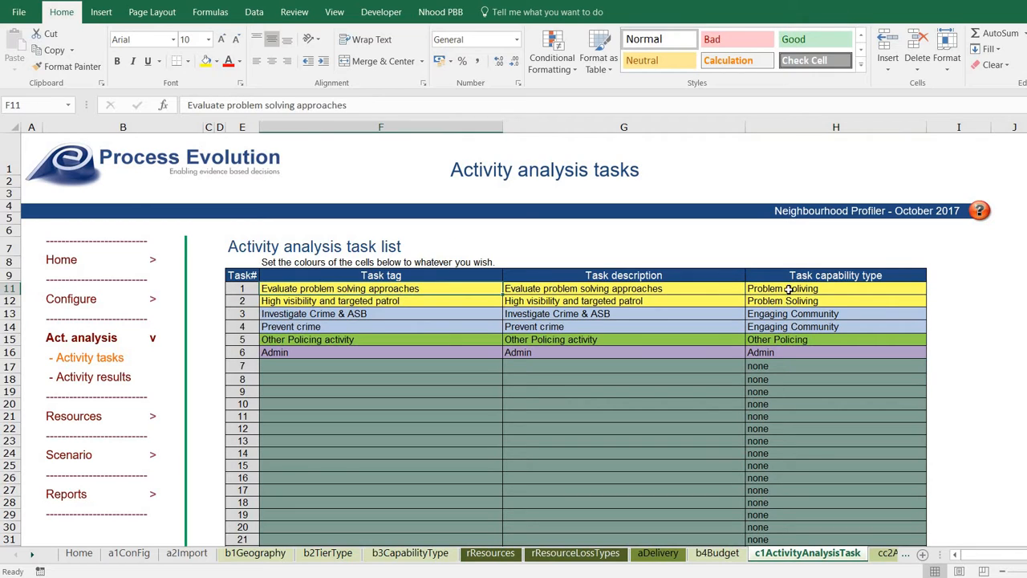
left_click(789, 290)
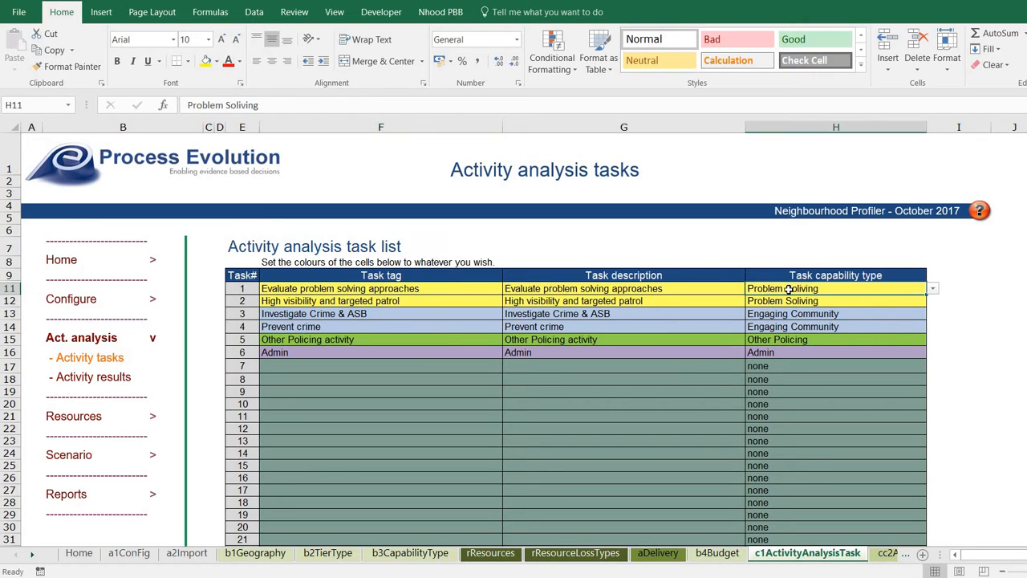
left_click(709, 289)
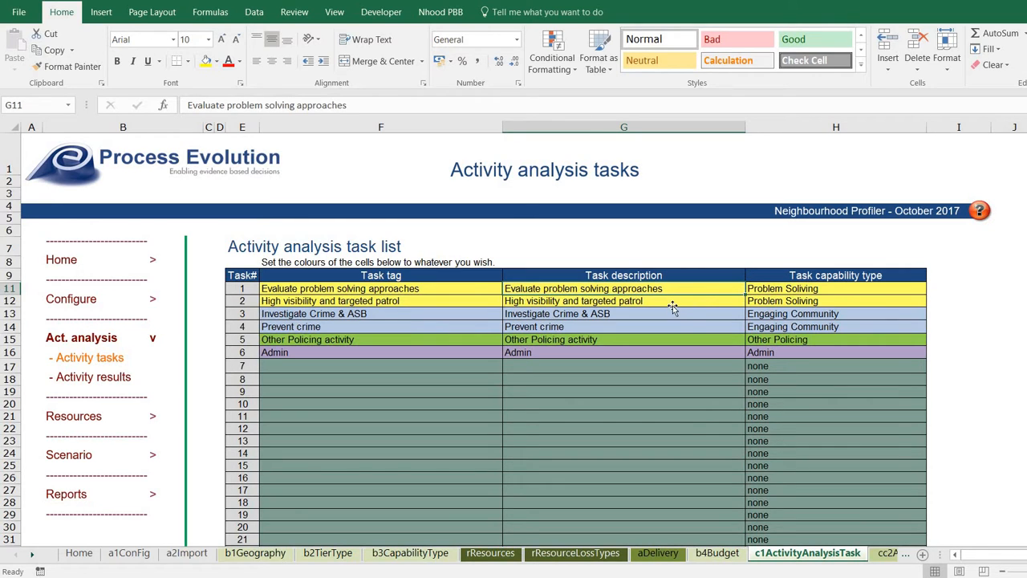
left_click(671, 303)
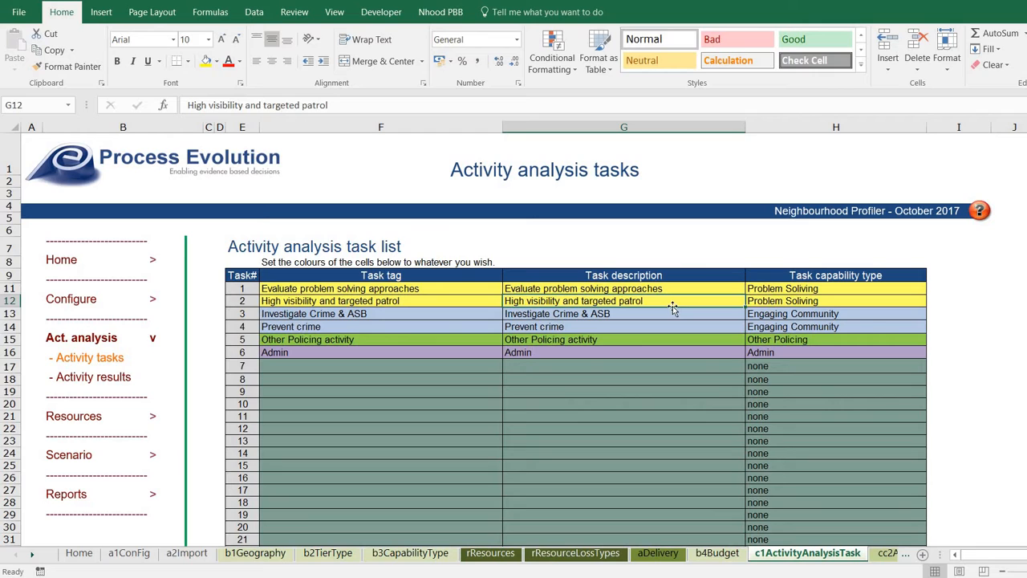
left_click(866, 315)
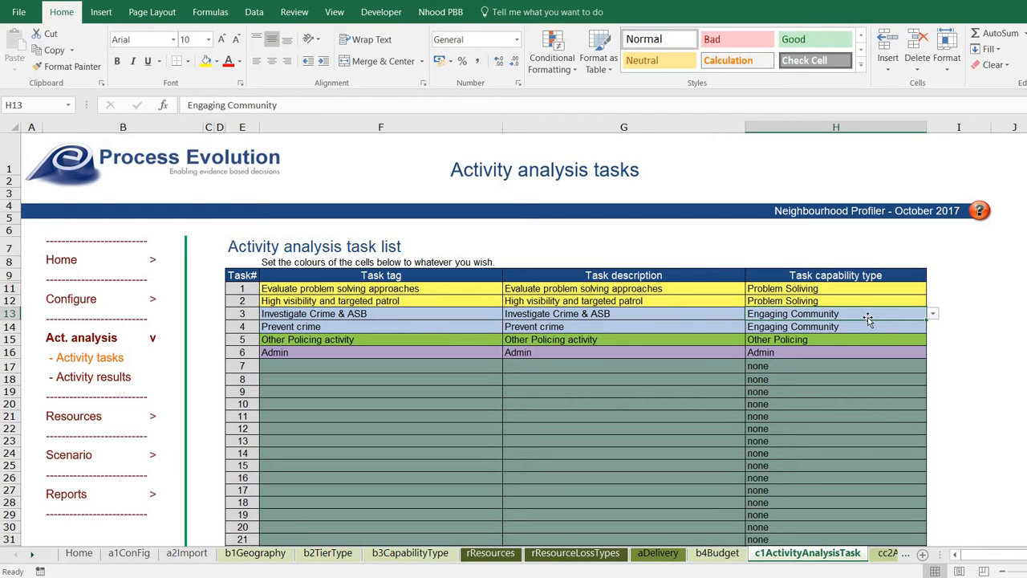
left_click(675, 315)
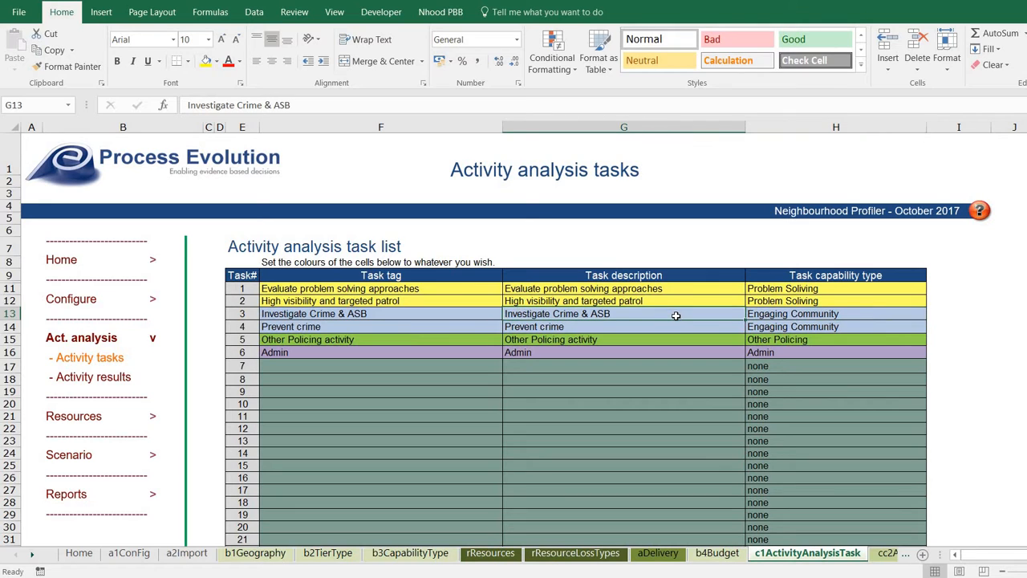
left_click(673, 326)
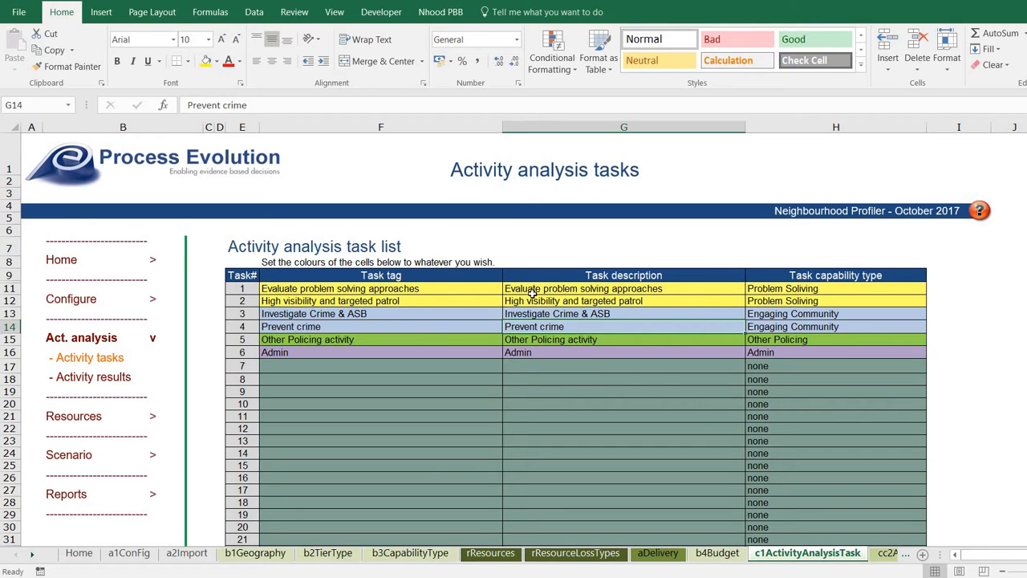
left_click(111, 375)
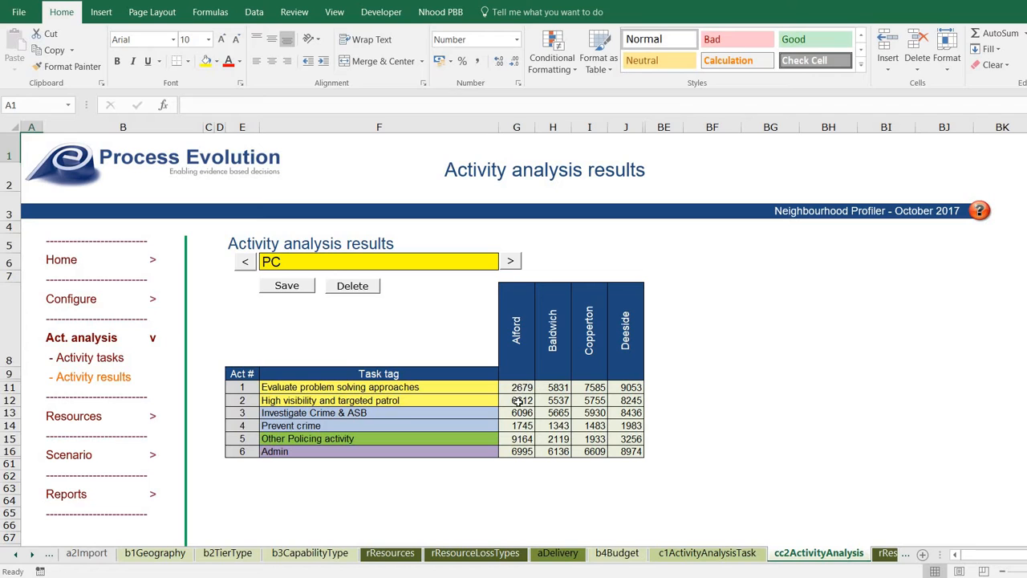
Select the Alford and cross-area PC result ranges, then save the PC results.
left_click_drag(518, 392, 517, 452)
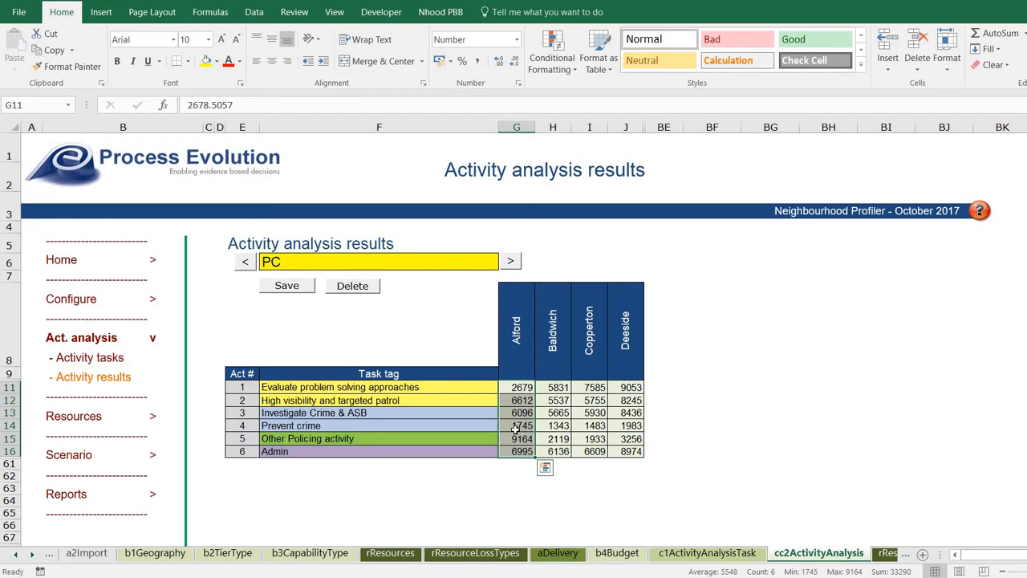
left_click_drag(514, 389, 633, 451)
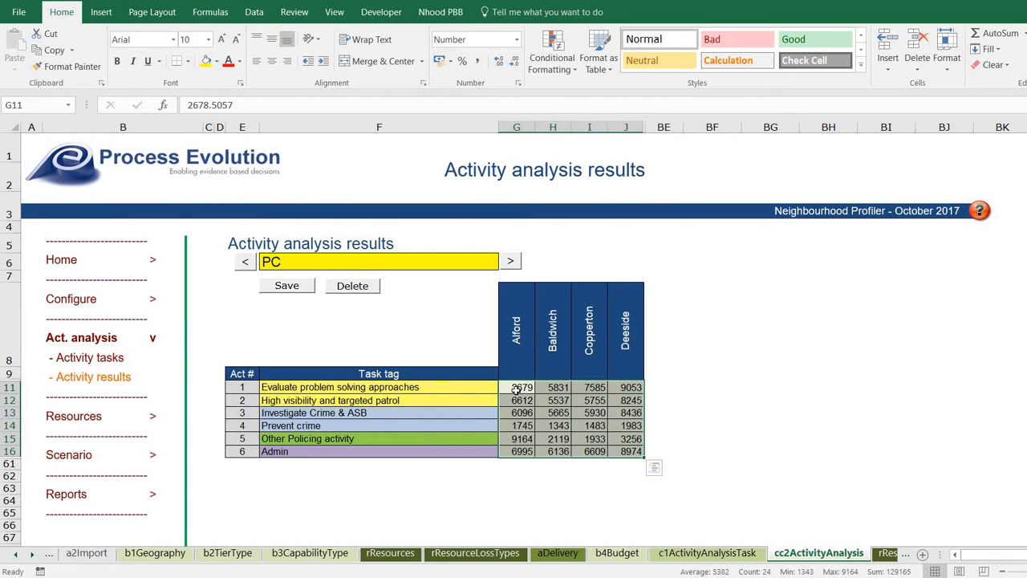
left_click(519, 391)
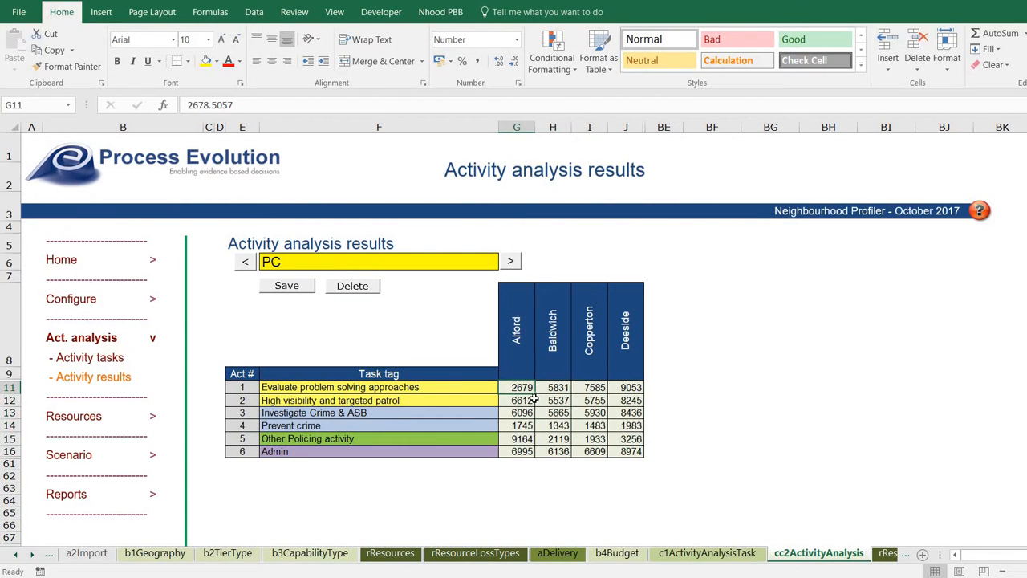
left_click(311, 287)
Switch the results to PCSO and open the Abstractions resource-losses sheet.
left_click(510, 261)
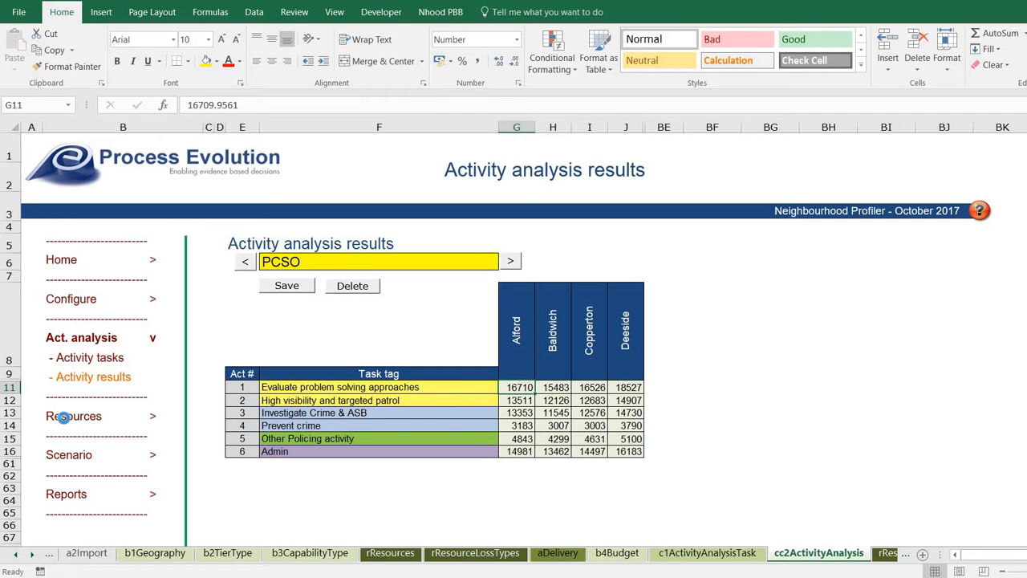
left_click(66, 420)
left_click(80, 396)
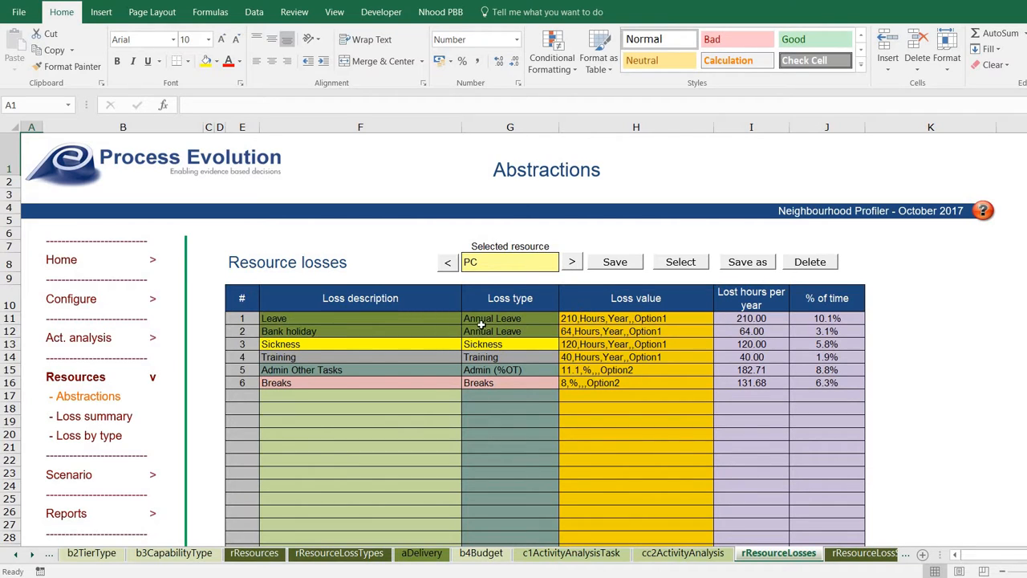
left_click(594, 320)
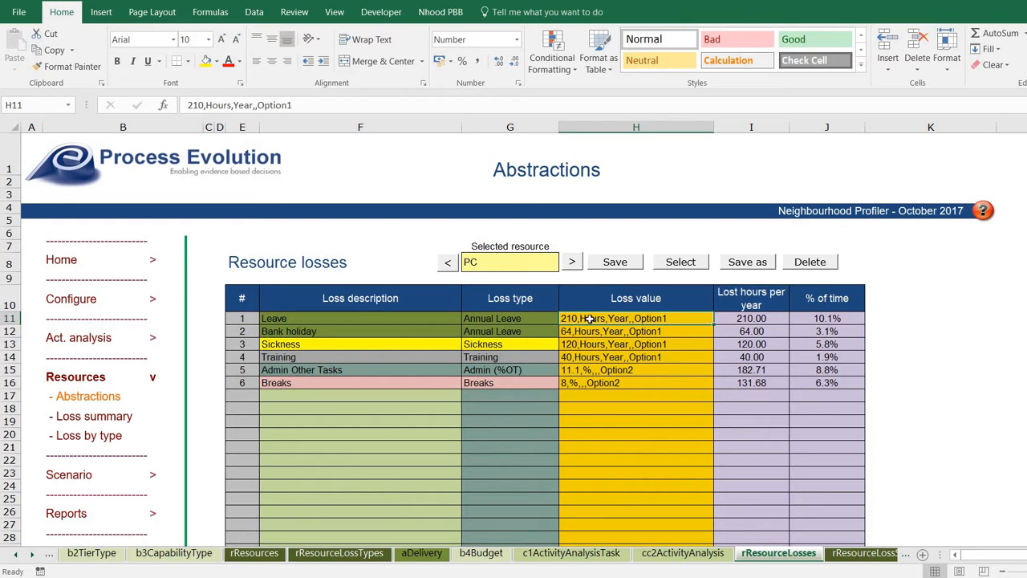
left_click(530, 315)
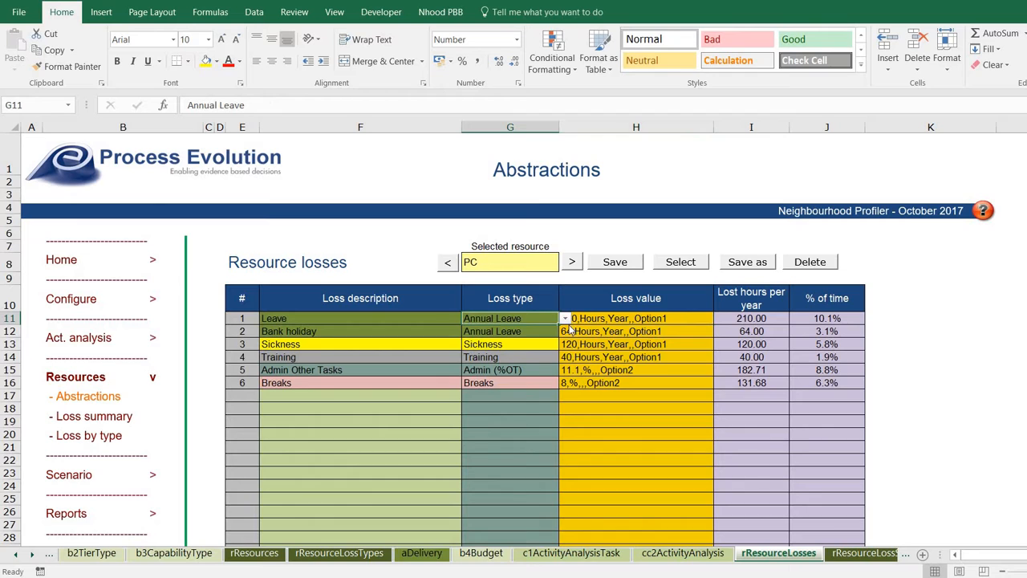
left_click(565, 318)
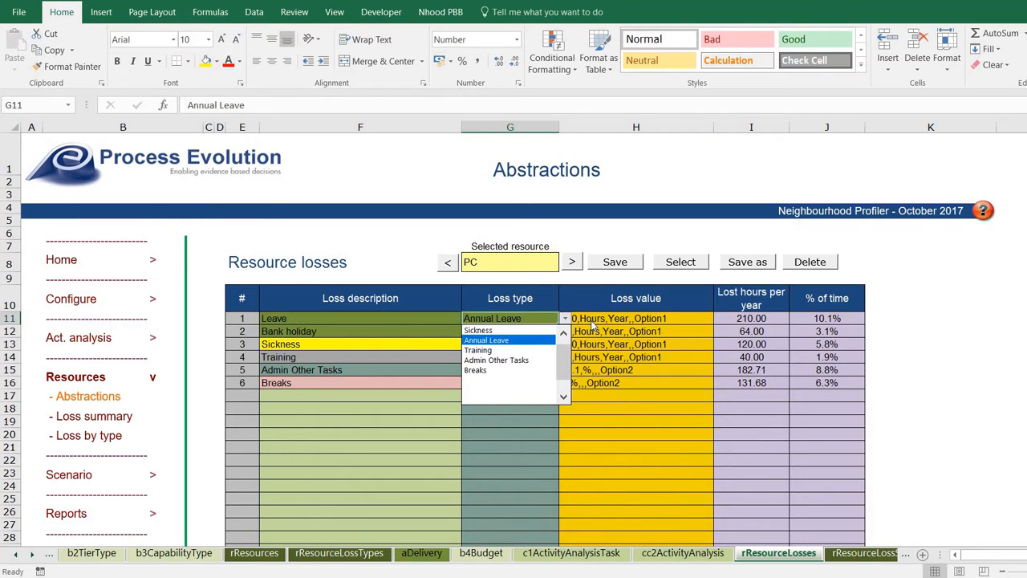
left_click(536, 338)
left_click(594, 324)
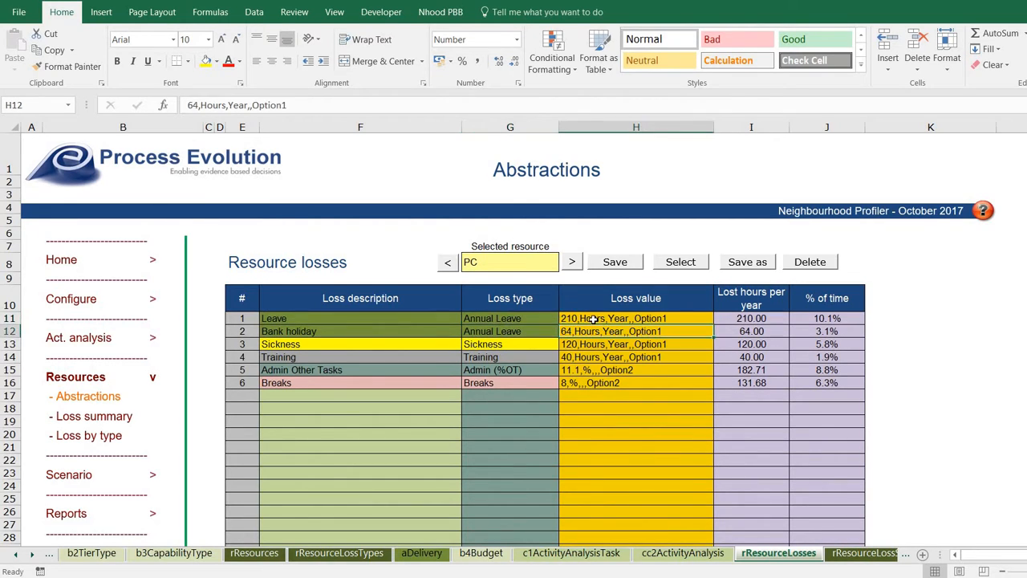
double_click(594, 325)
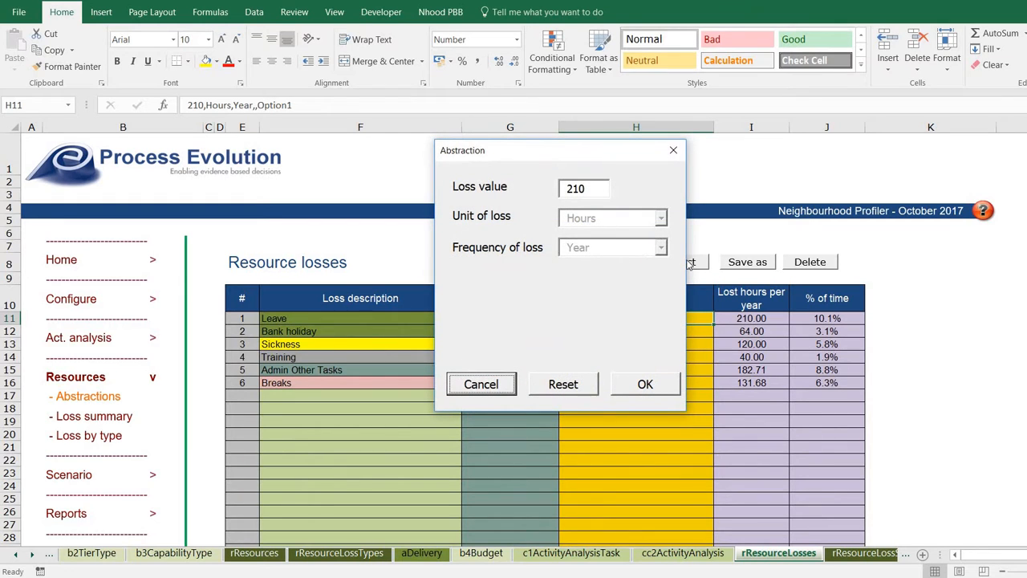
left_click_drag(590, 194, 562, 193)
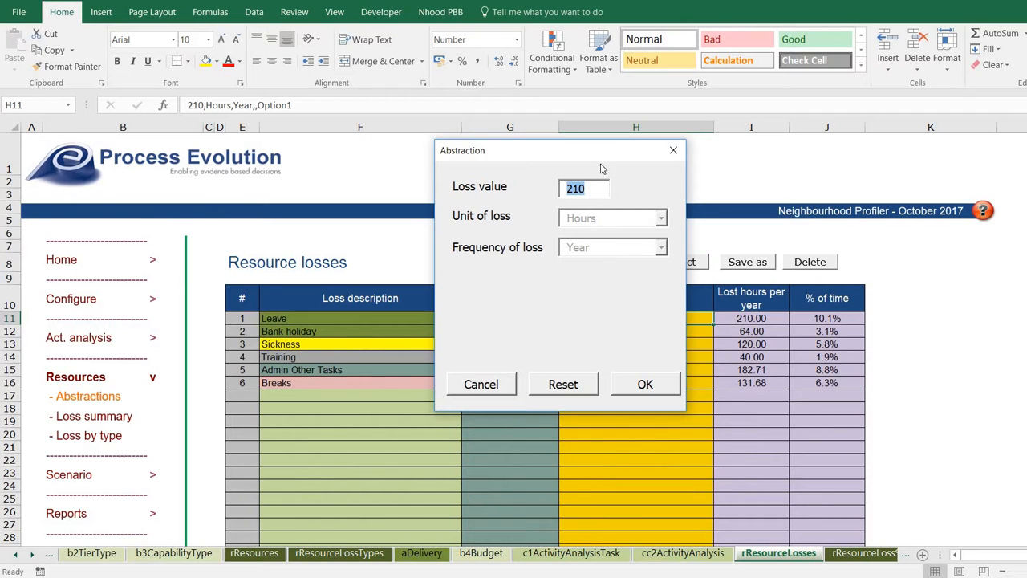
left_click(647, 383)
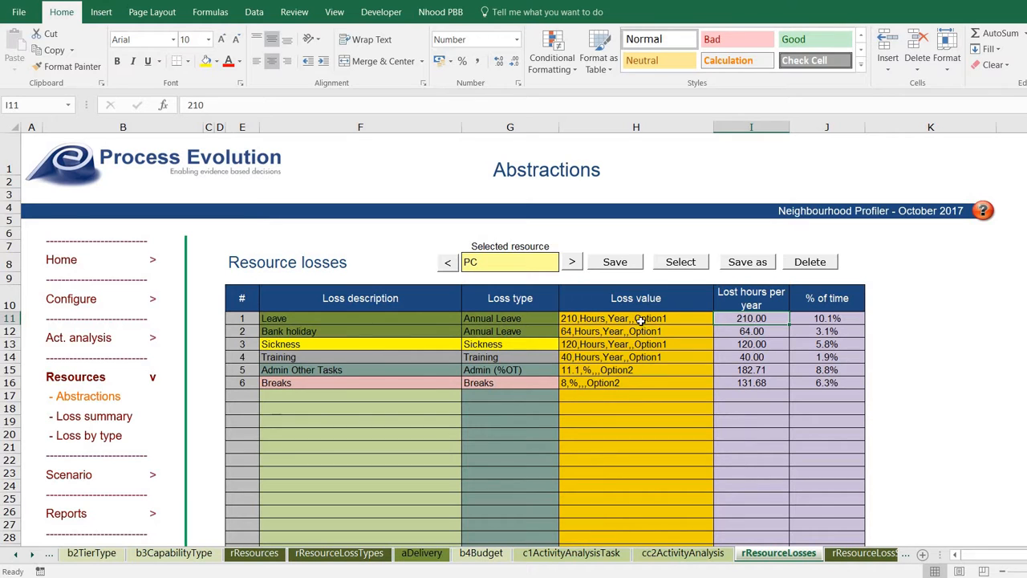
Reset the Admin Other Tasks loss to 11.1 % applied to on-shift time.
double_click(633, 371)
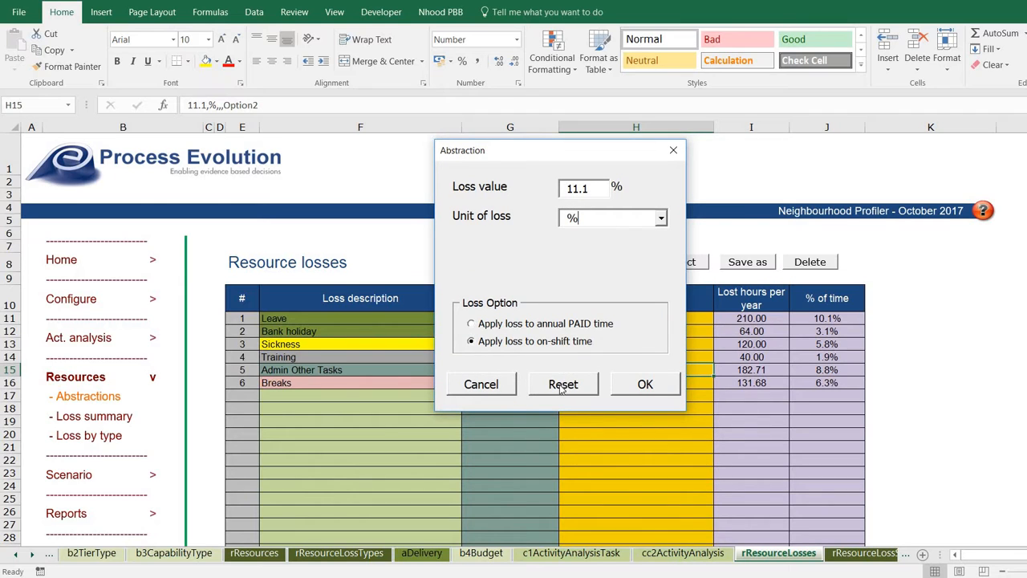
left_click(561, 385)
double_click(598, 186)
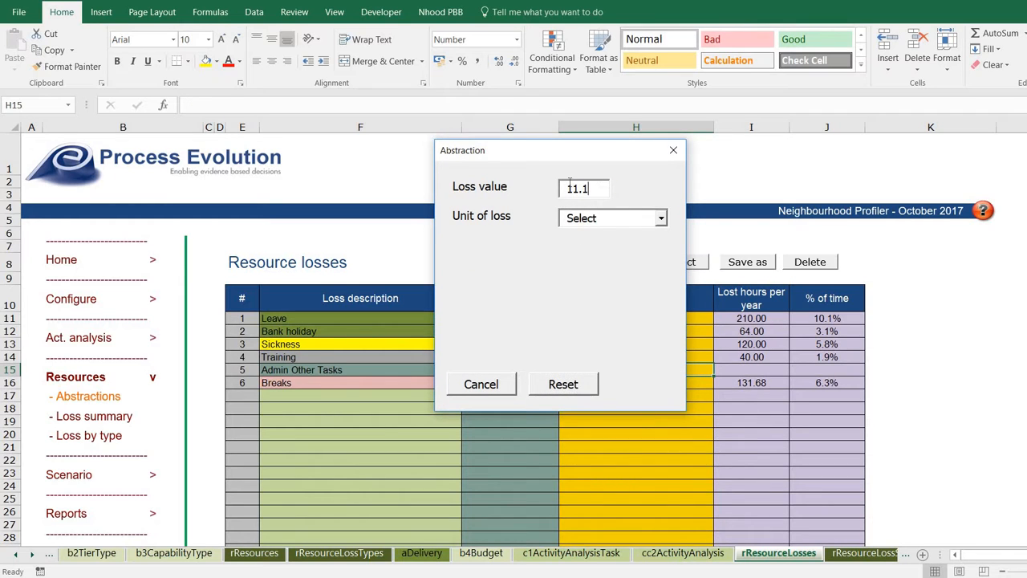
left_click(659, 219)
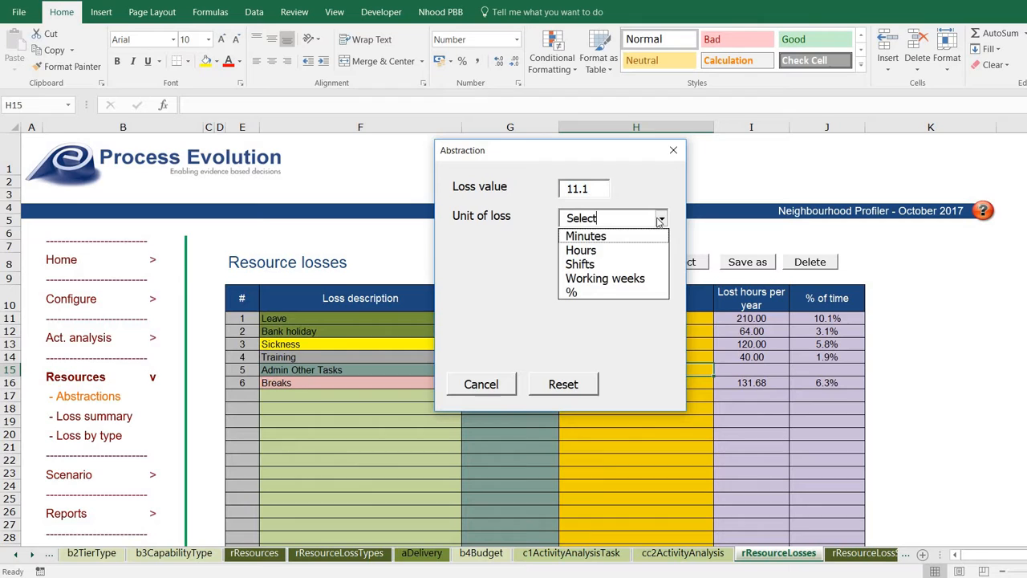
left_click(640, 292)
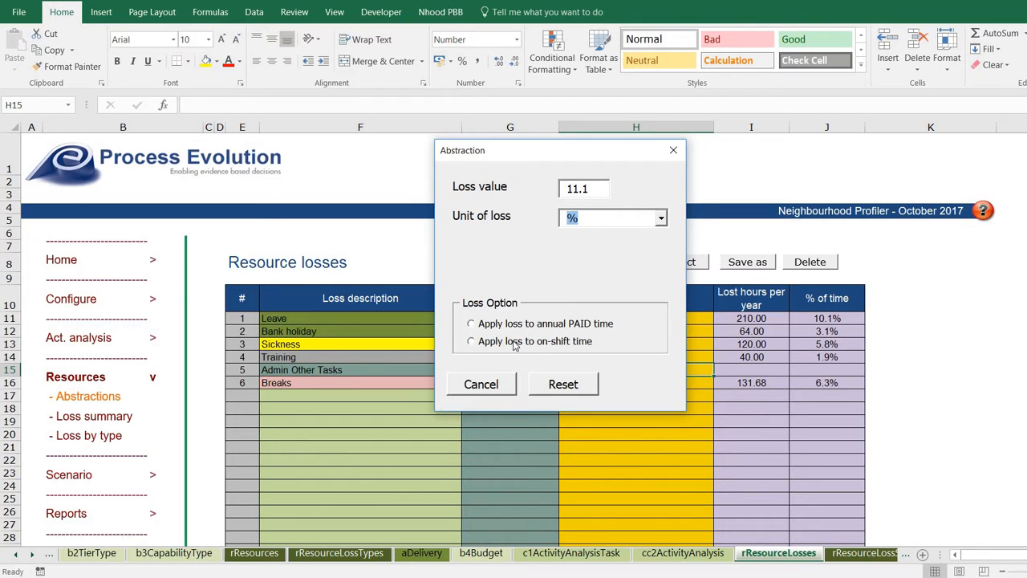
left_click(514, 345)
left_click(643, 382)
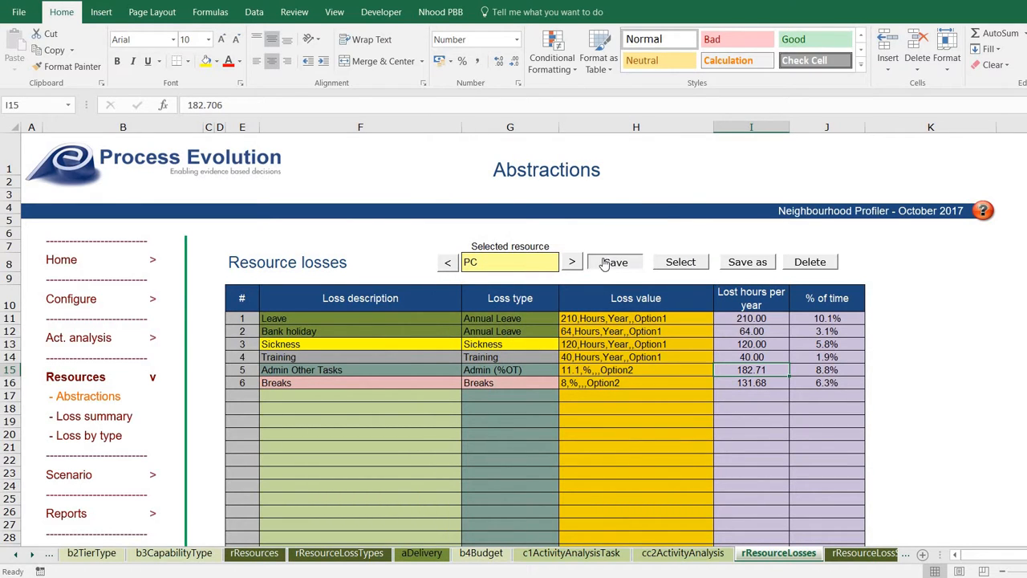
Show the PCSO resource's losses, then go to the lost hours summary.
left_click(569, 266)
left_click(569, 265)
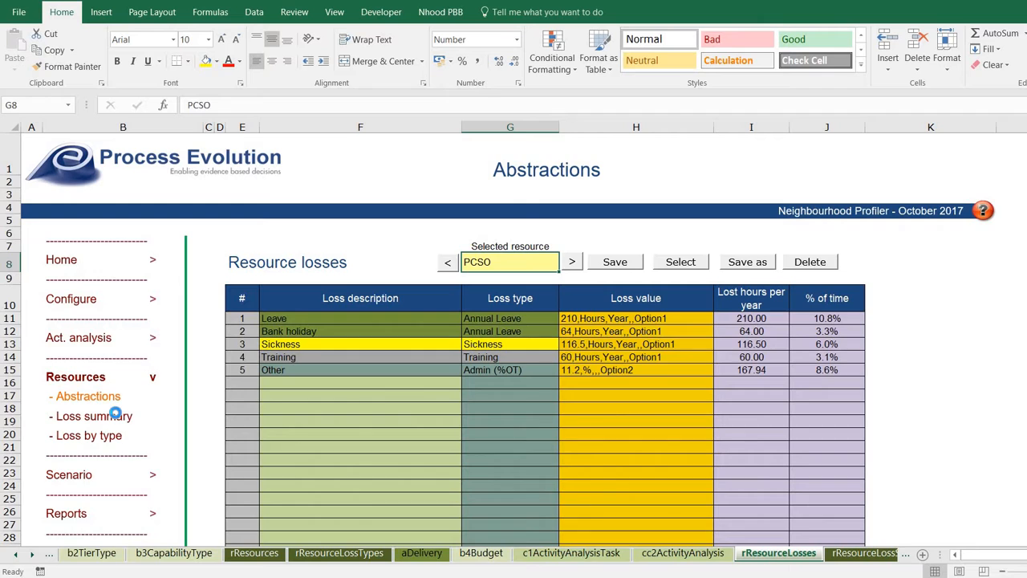
left_click(122, 417)
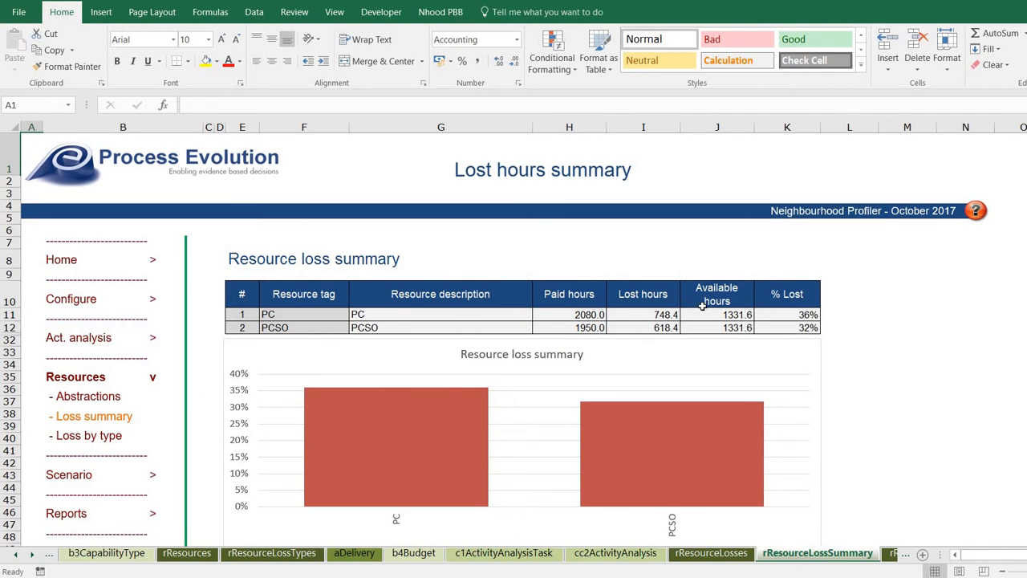
Compare PC and PCSO paid hours, available hours and % Lost in the loss summary.
left_click(577, 317)
left_click_drag(579, 330, 579, 333)
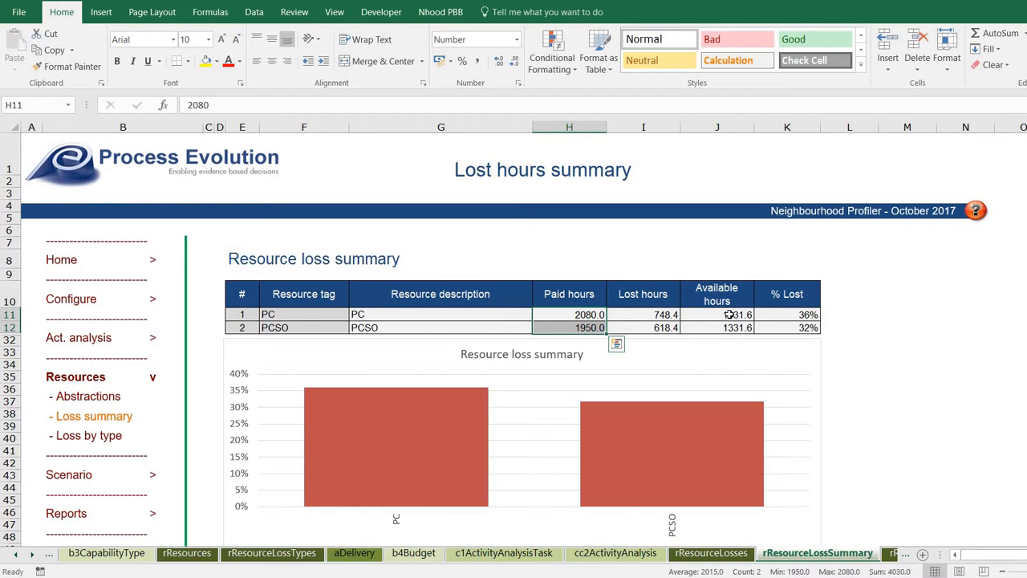
left_click_drag(728, 314, 728, 329)
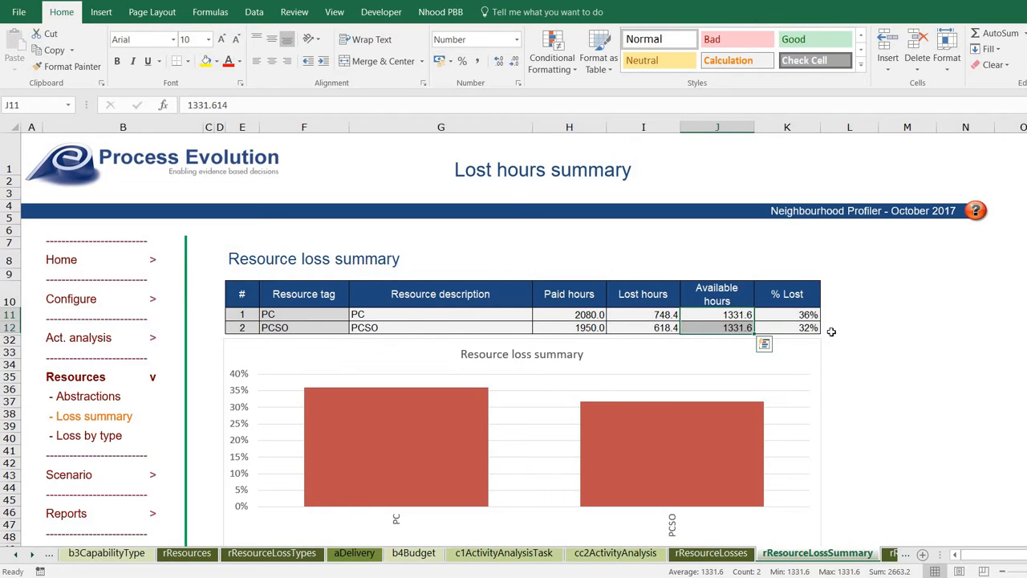
left_click_drag(810, 315, 813, 327)
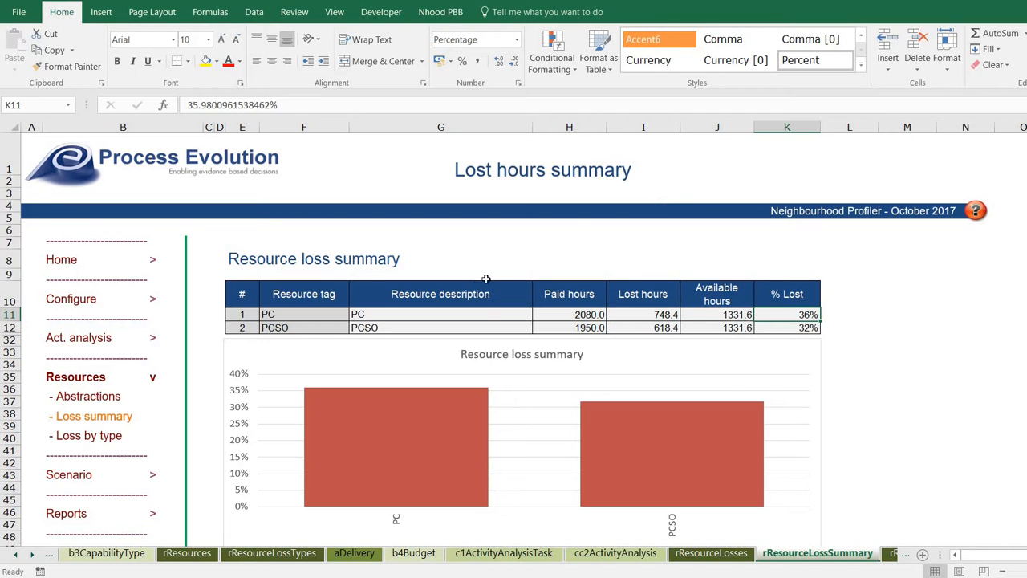
left_click(790, 325)
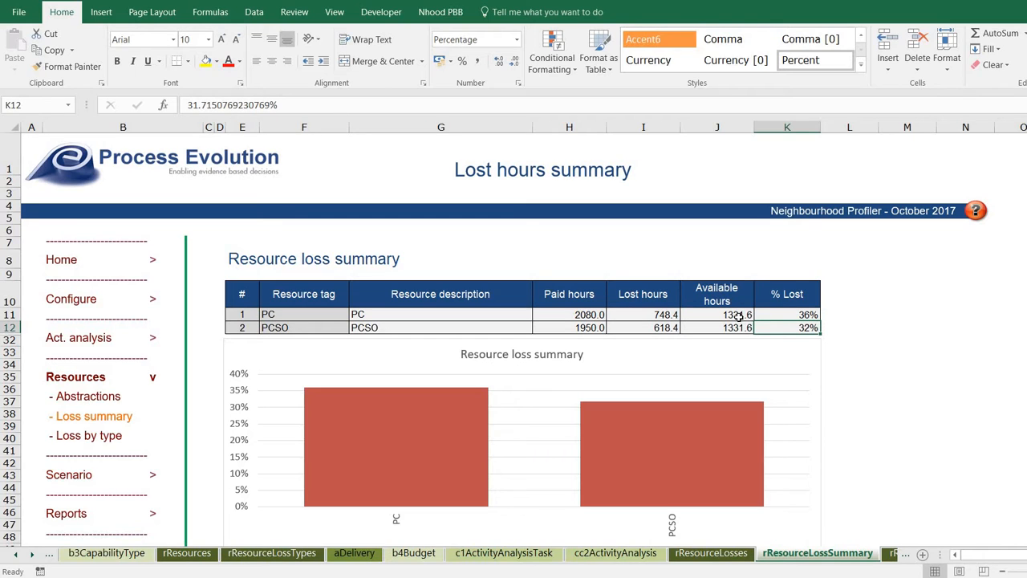
left_click_drag(738, 315, 738, 327)
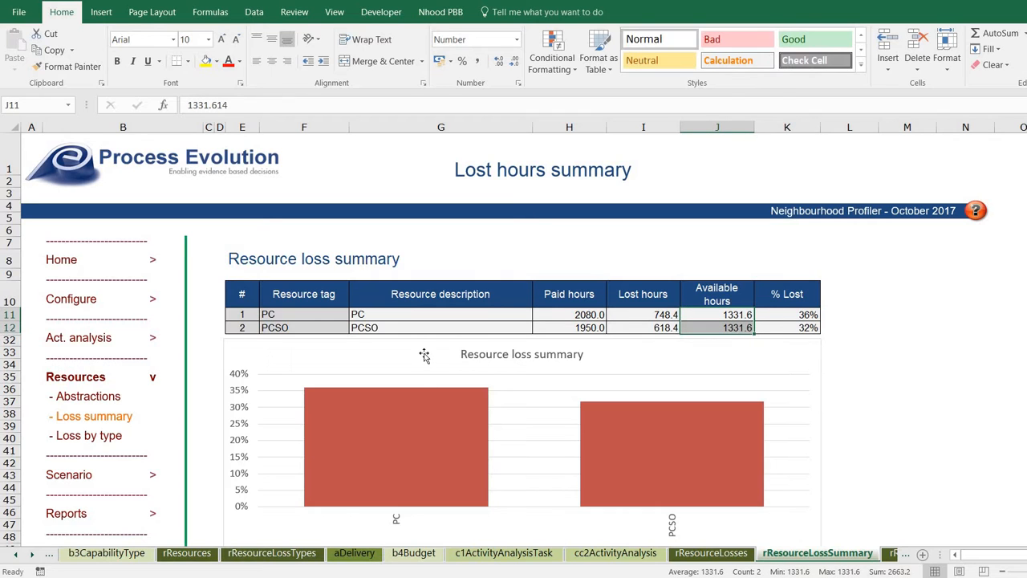
View the lost hours by loss type chart, then return home with Scenario expanded.
left_click(90, 438)
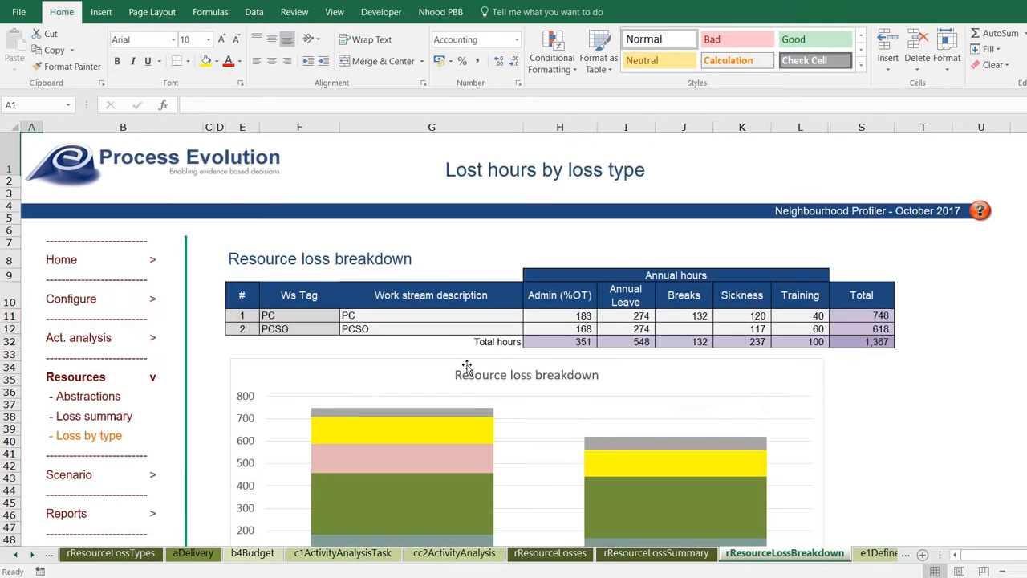
scroll(467, 368, "down", 2)
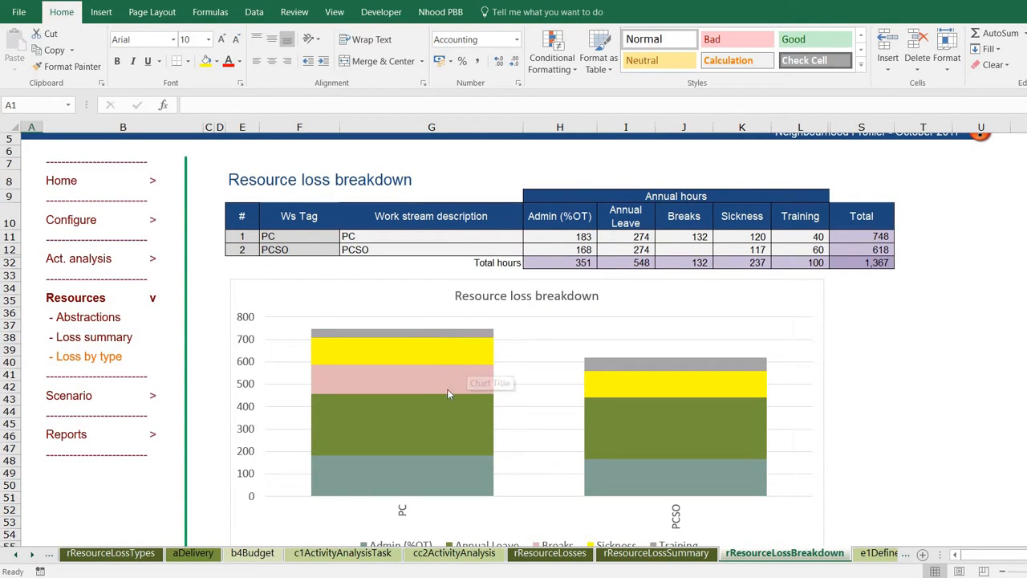
mouse_move(459, 368)
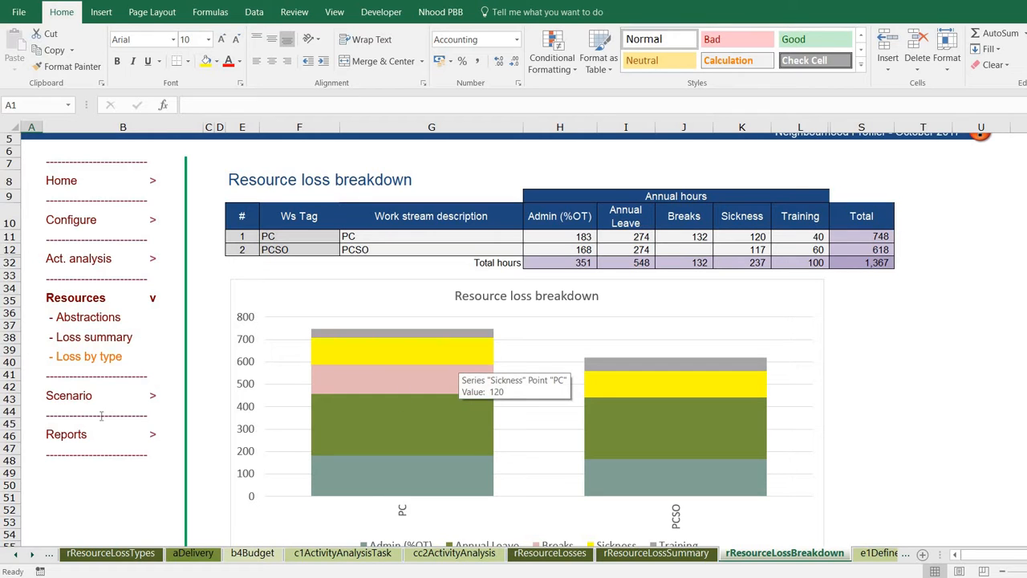
left_click(72, 396)
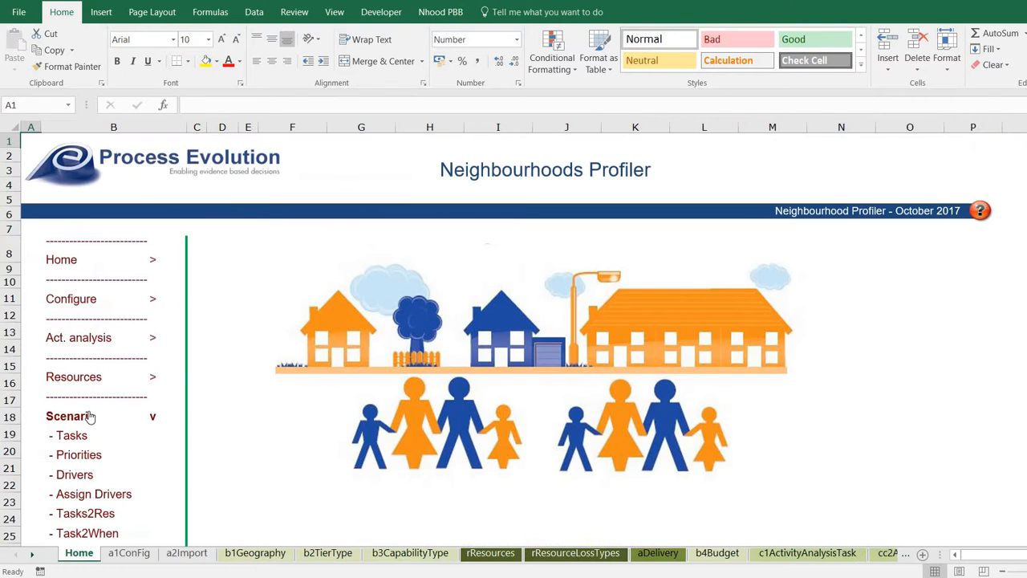
On the Tasks sheet, view task 1's activity link choices unchanged and check its demand hours.
left_click(71, 436)
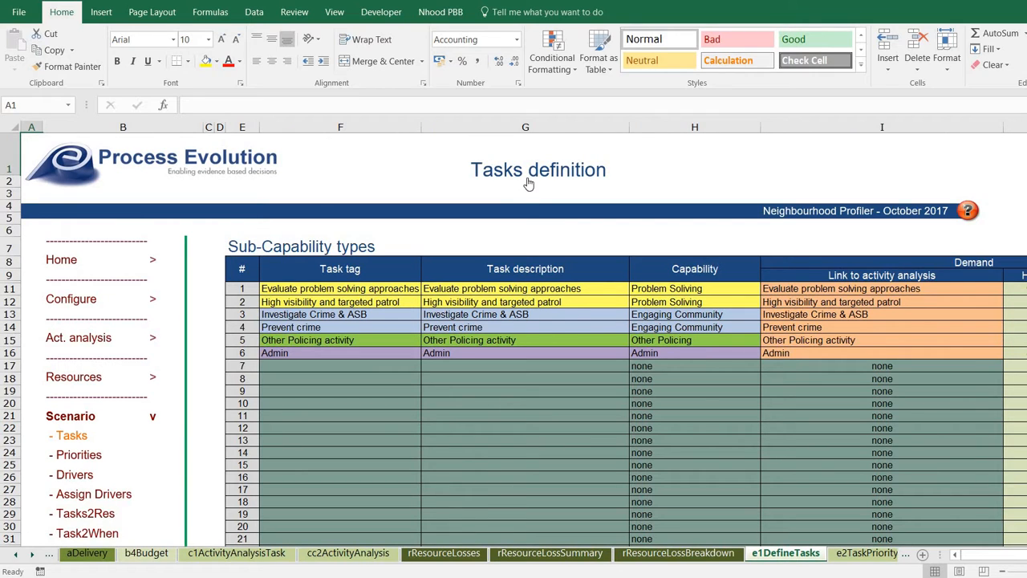
left_click(375, 290)
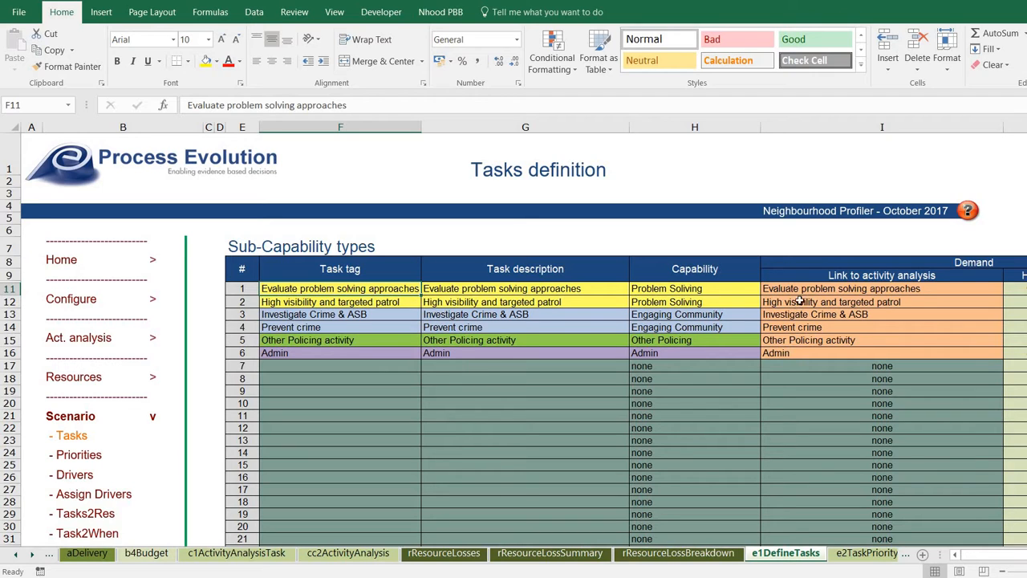
left_click(983, 293)
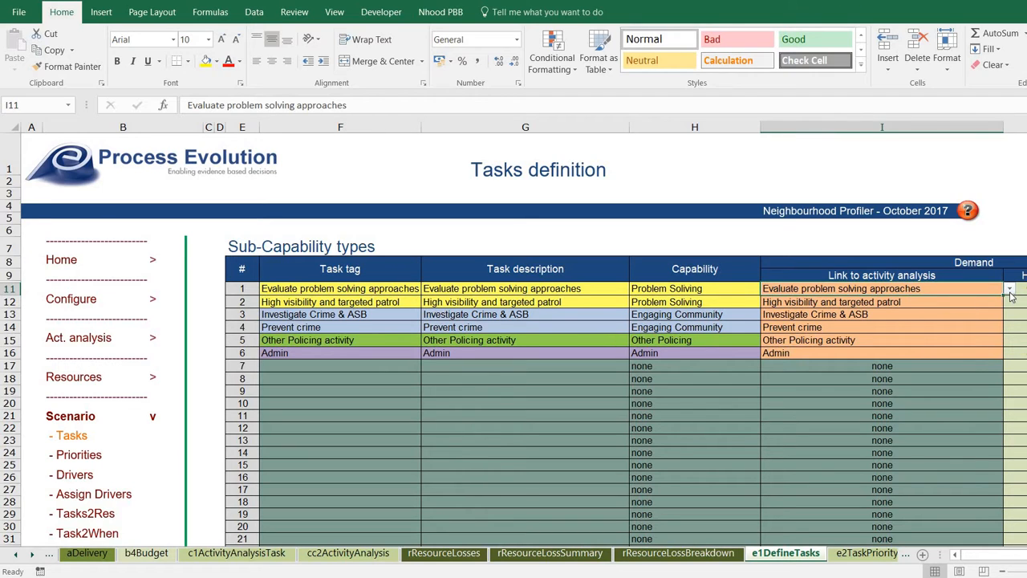
left_click(1009, 290)
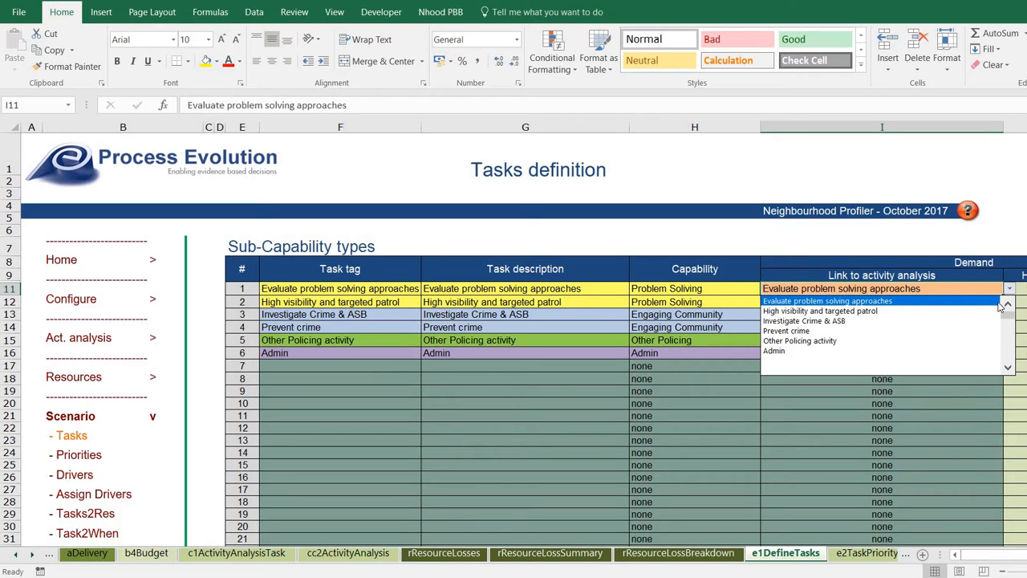
left_click(1009, 307)
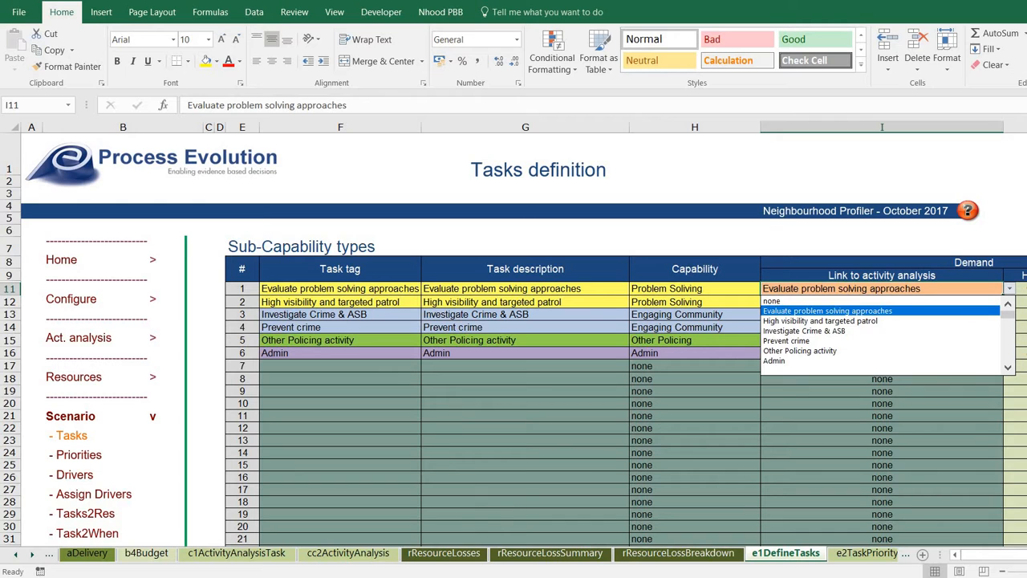
key("Escape")
scroll(866, 297, "right", 2)
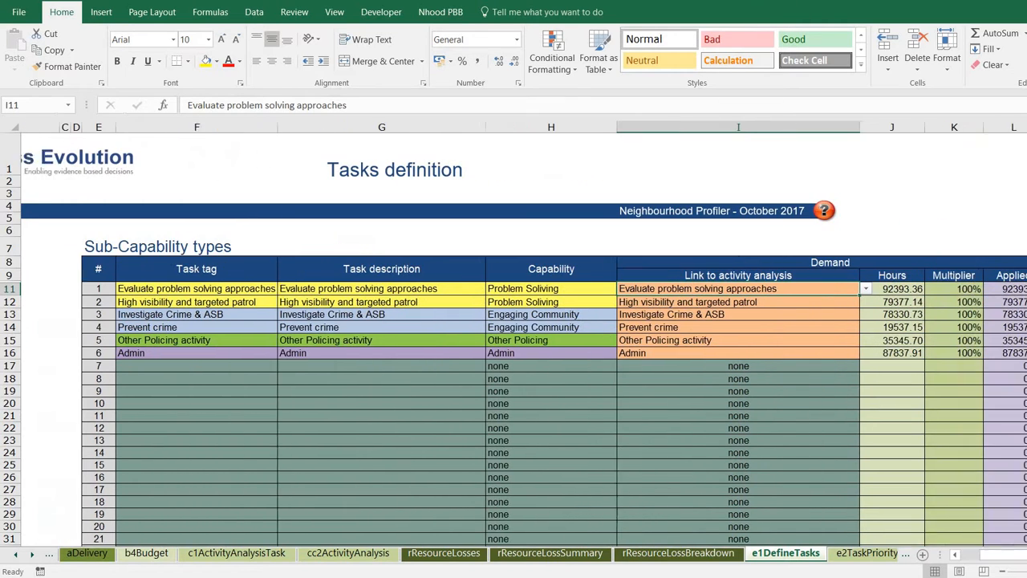
left_click(865, 292)
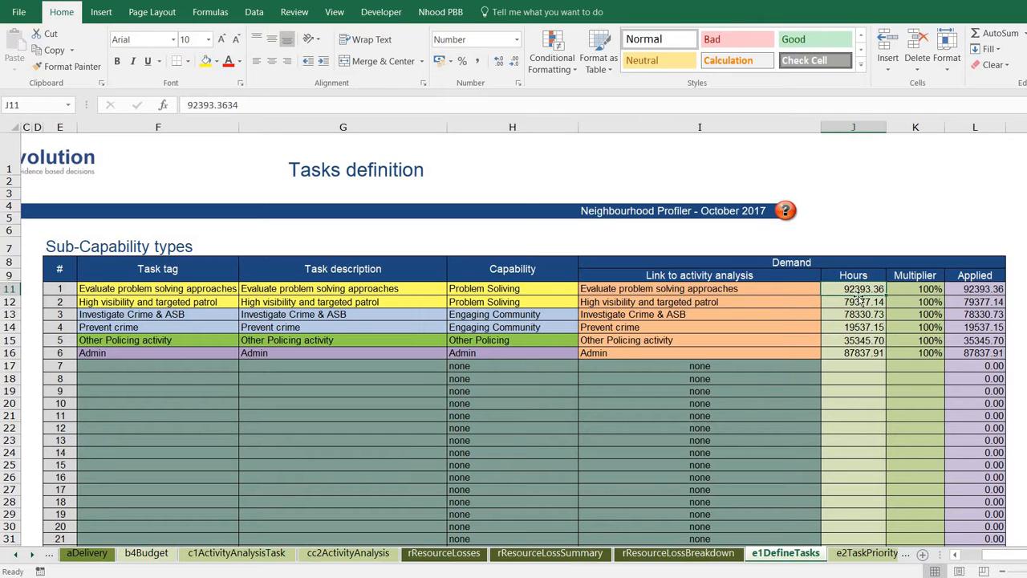
Review the activity link choices for tasks 2 through 5, including Prevent crime, leaving them unchanged.
left_click(789, 299)
left_click(825, 302)
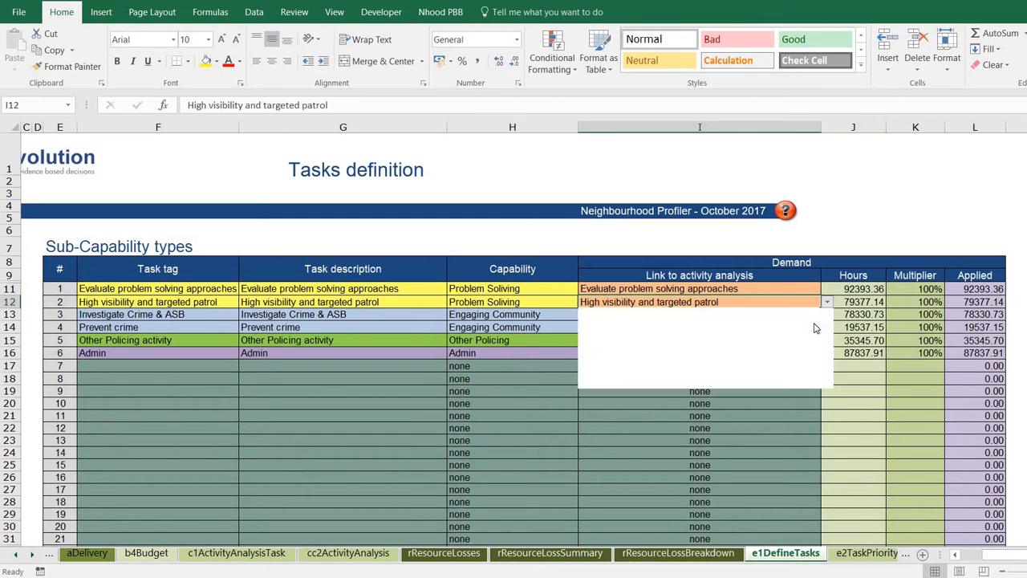
left_click(800, 316)
left_click(799, 317)
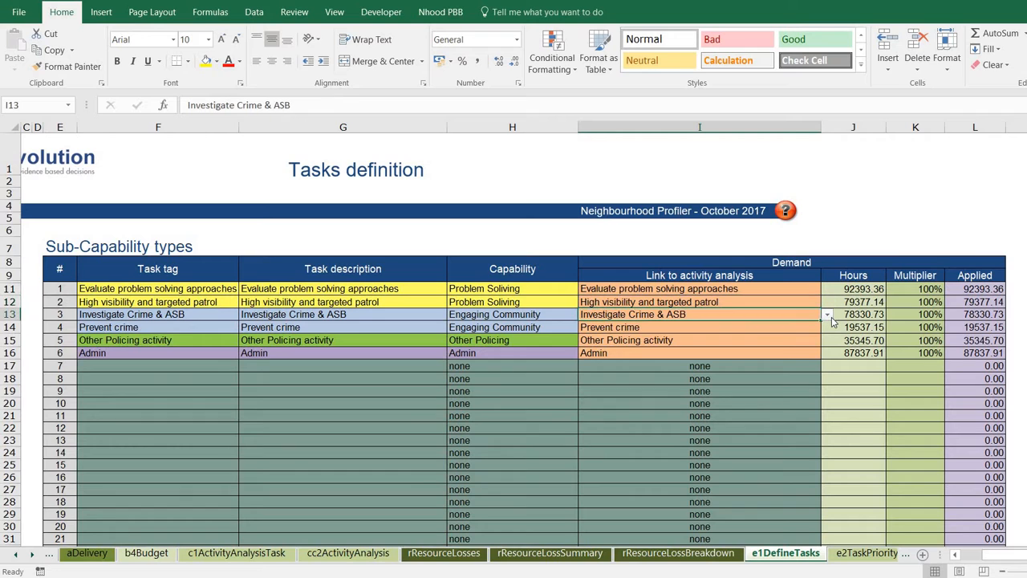
left_click(829, 315)
left_click(819, 326)
left_click(819, 329)
left_click(827, 328)
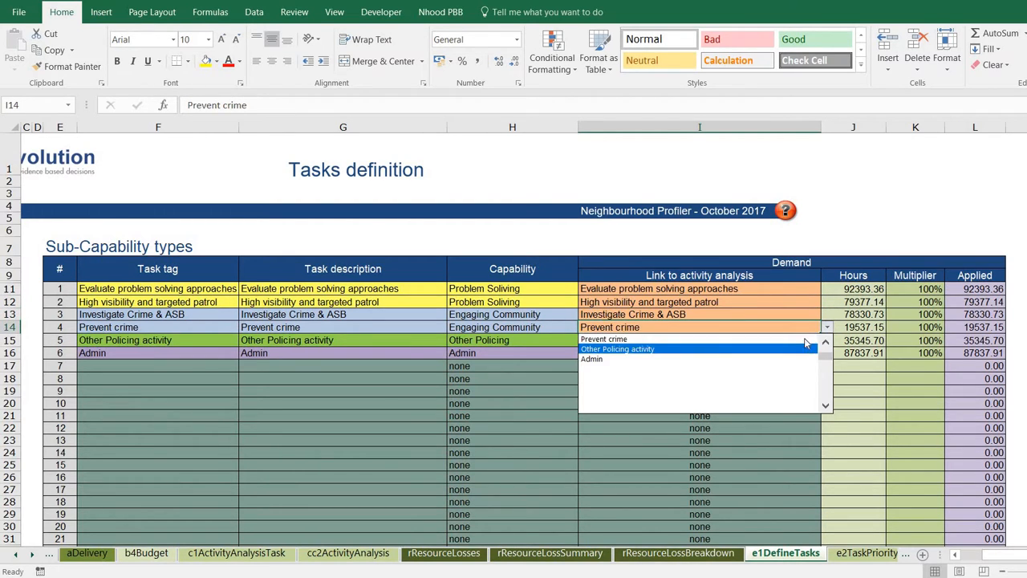
left_click(811, 338)
left_click(816, 340)
left_click(826, 340)
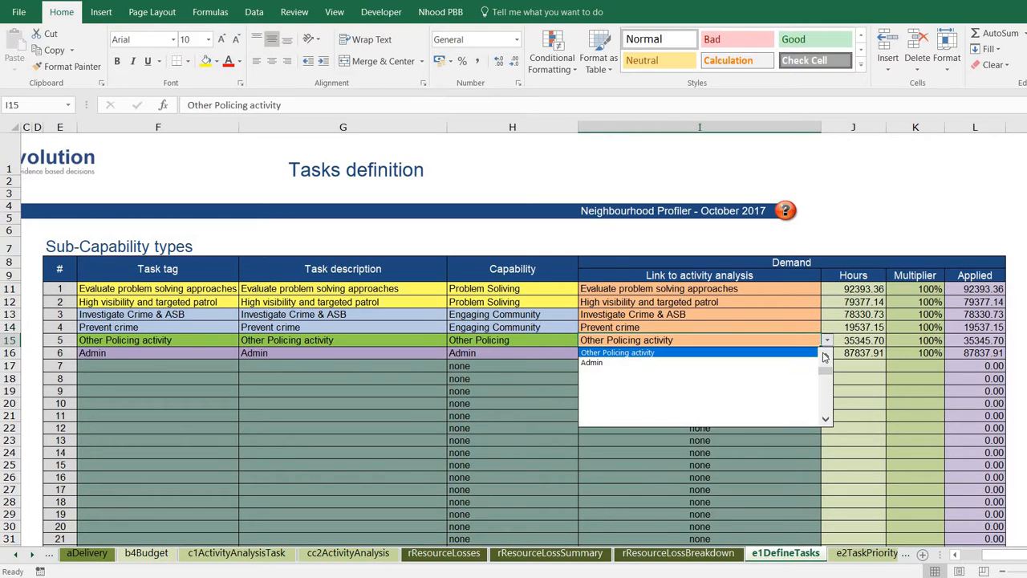
Try linking task 5 to Admin, restore Other Policing activity, and confirm the six Hours total 392822.
left_click(823, 355)
left_click(823, 355)
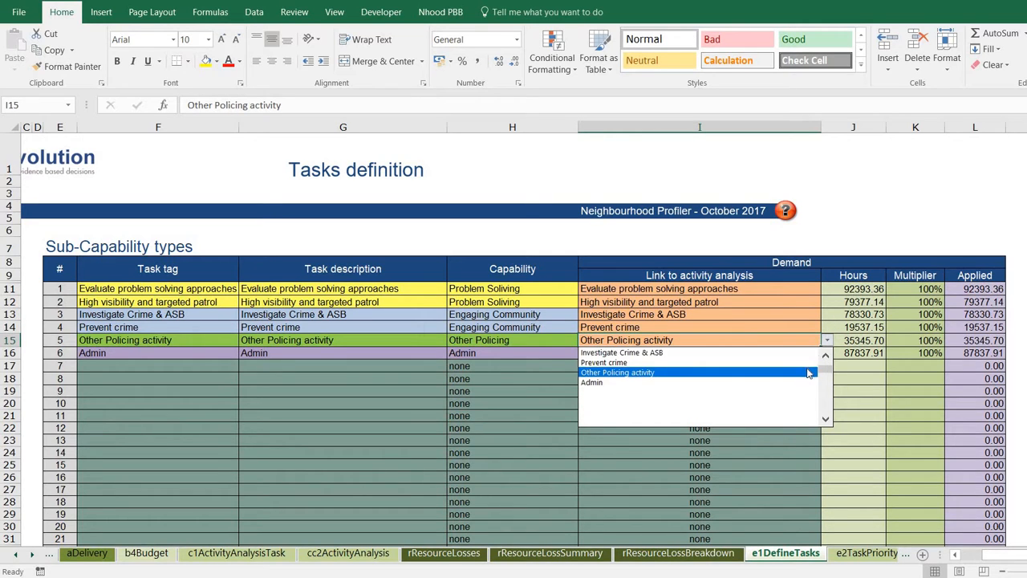
left_click(800, 382)
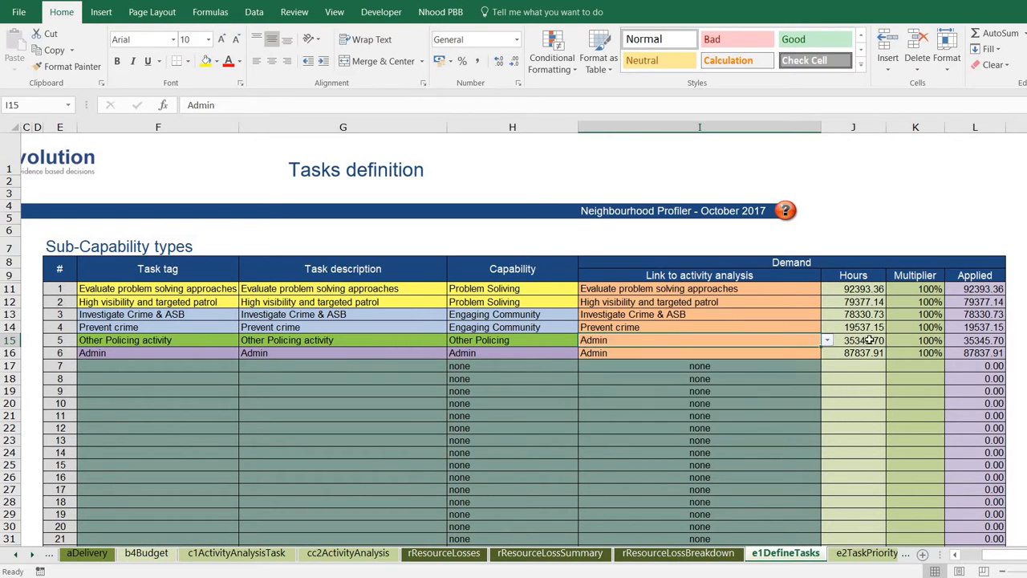
left_click(826, 340)
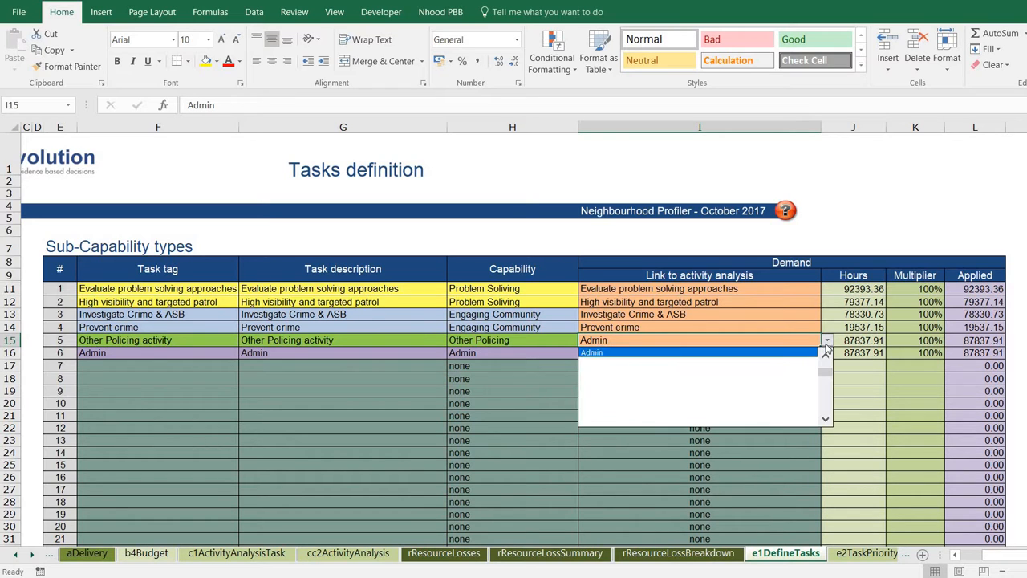
left_click(823, 356)
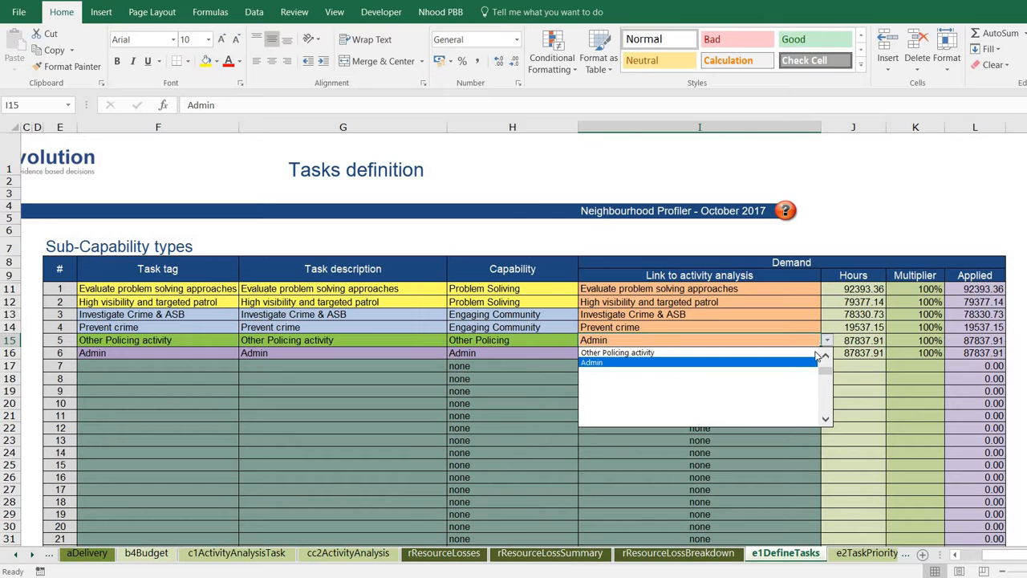
left_click(814, 352)
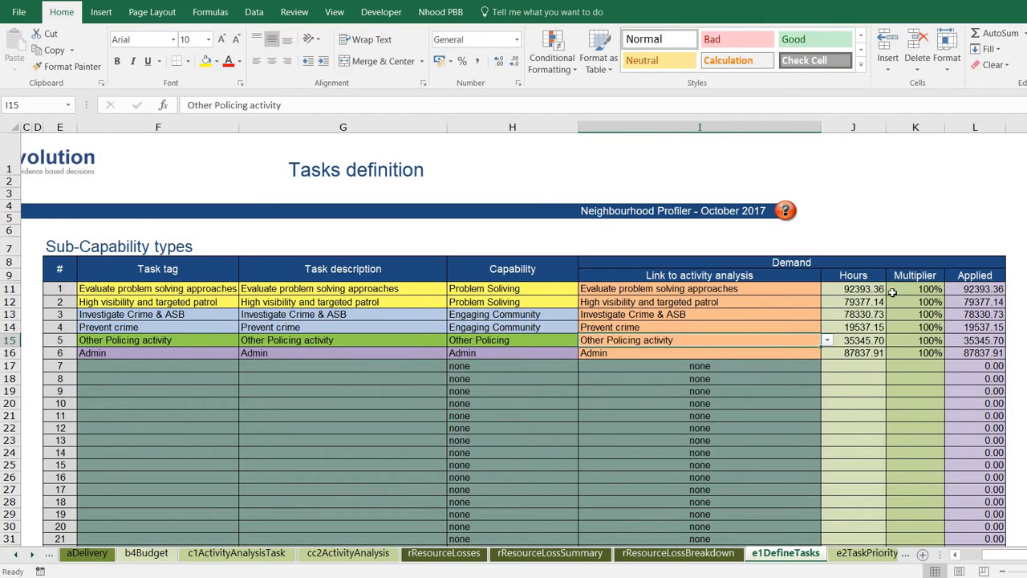
left_click_drag(865, 289, 861, 353)
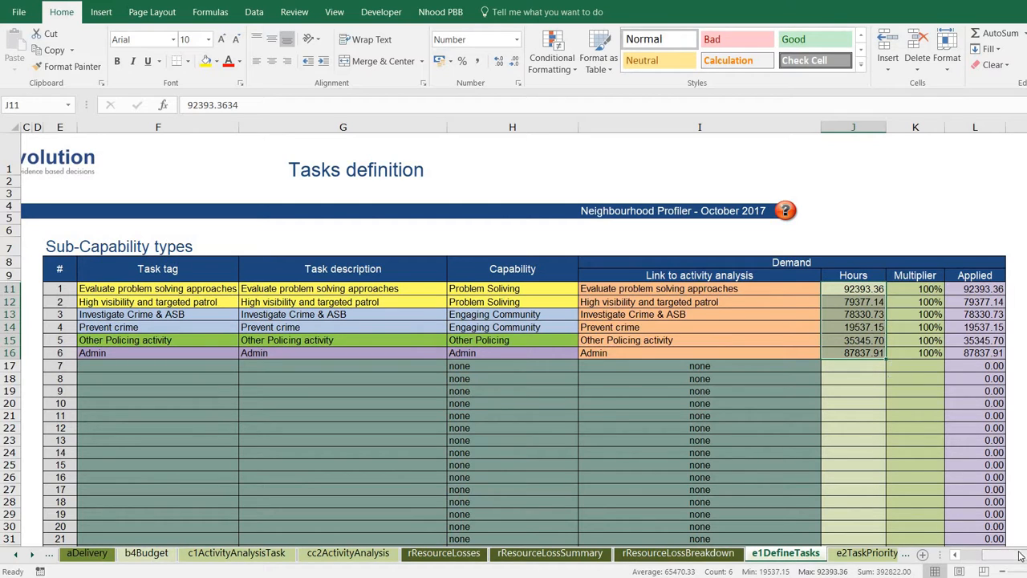
left_click_drag(1019, 555, 1003, 555)
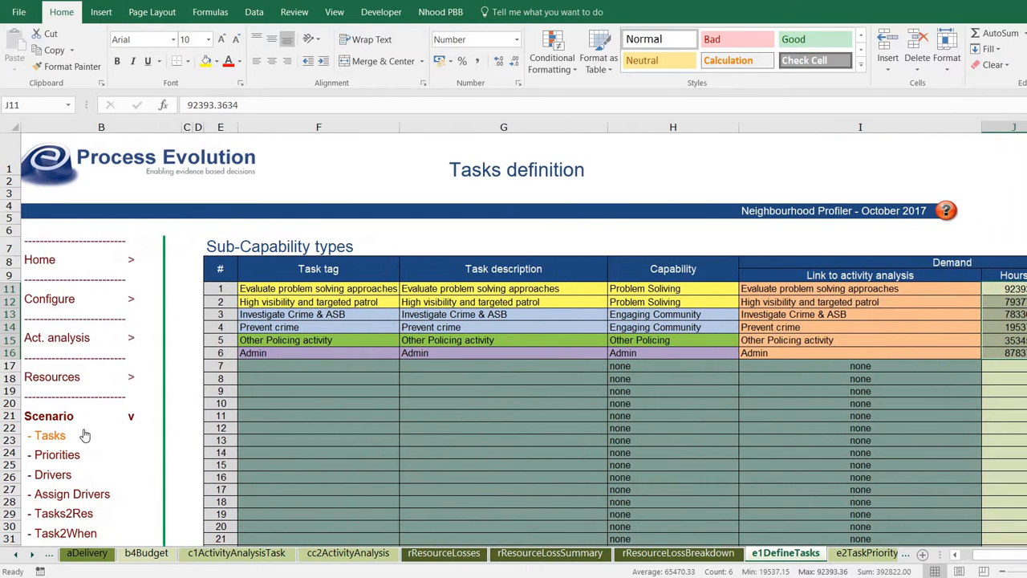
Open the PCSO Activity analysis results and select the hour figures to view their sum.
left_click(57, 342)
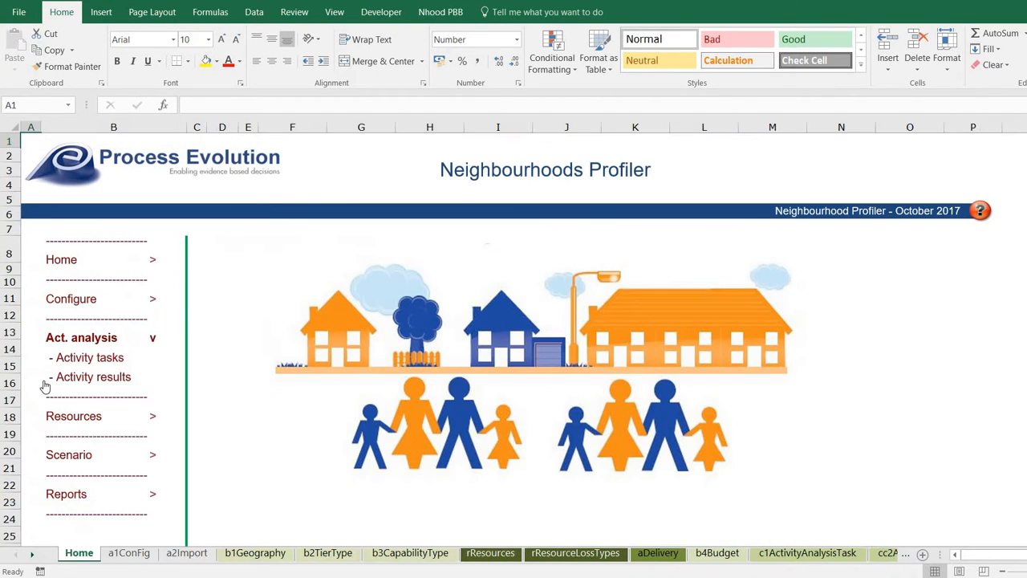
left_click(80, 358)
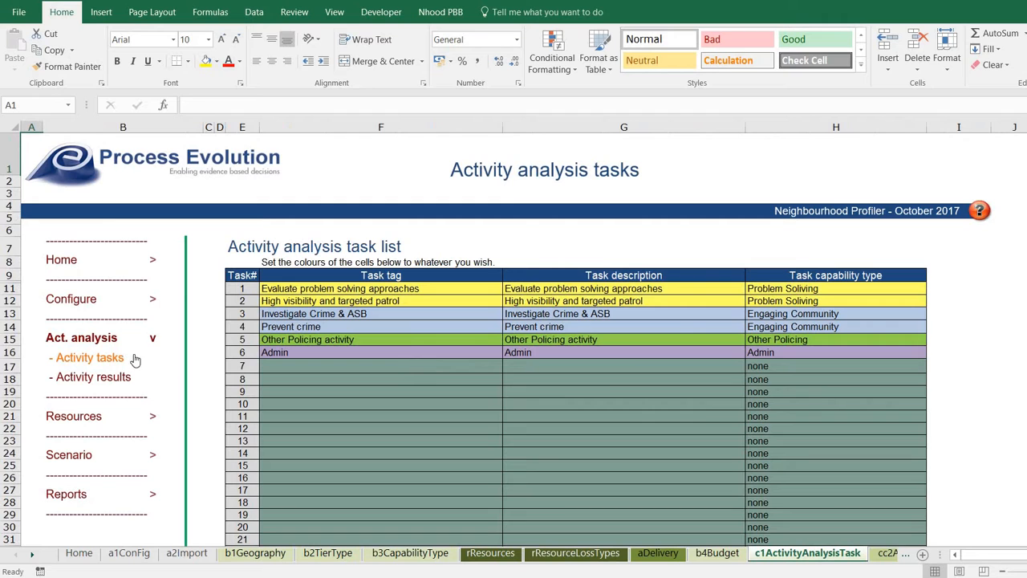
left_click(107, 380)
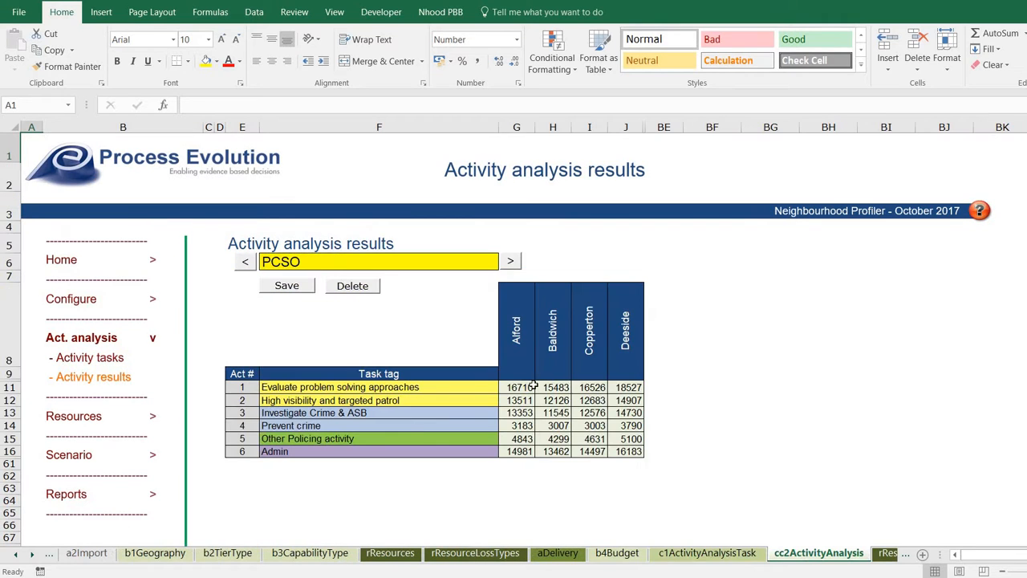
left_click_drag(515, 386, 626, 451)
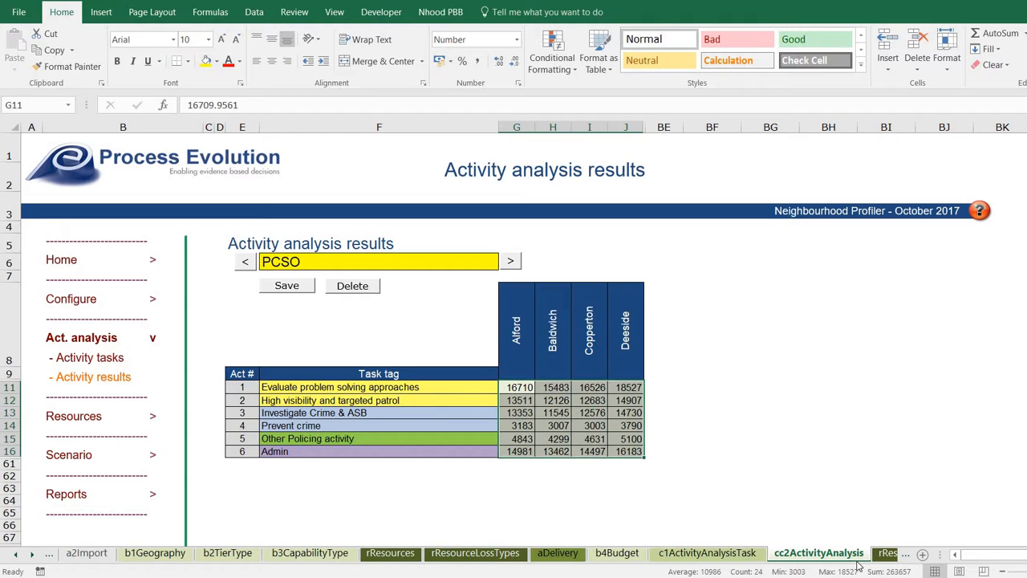
Total the PCSO hours in BF5 with =SUM(G11:J16) and paste it back as the fixed value 263657.
left_click(702, 239)
type("=u")
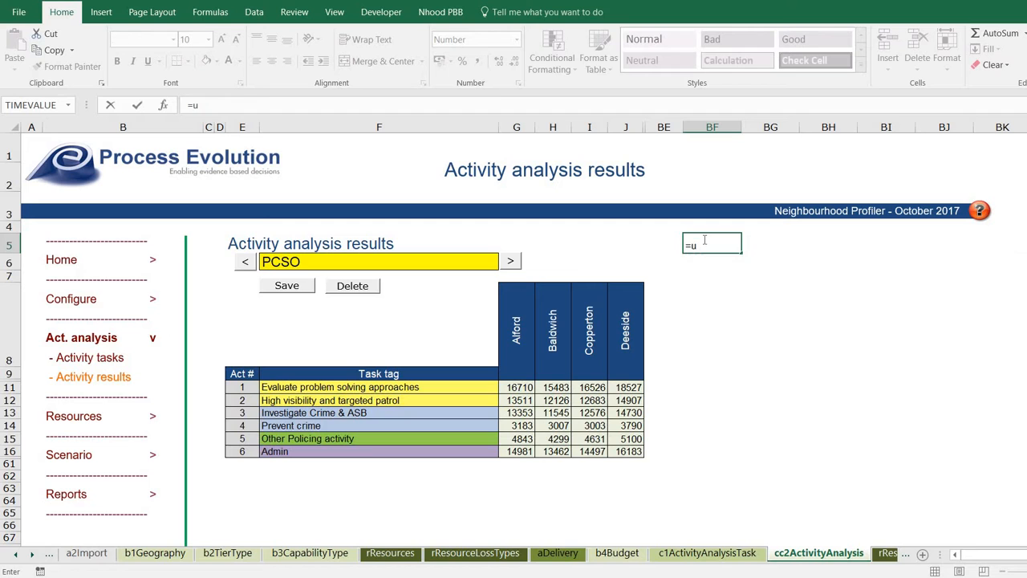
key("BackSpace")
type("sum(")
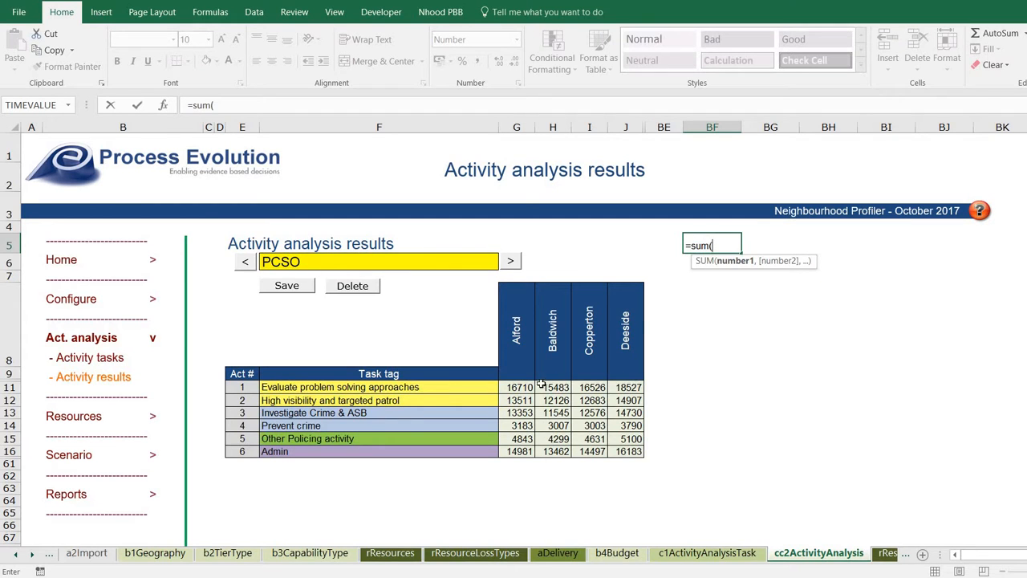
left_click_drag(533, 388, 645, 455)
key("Return")
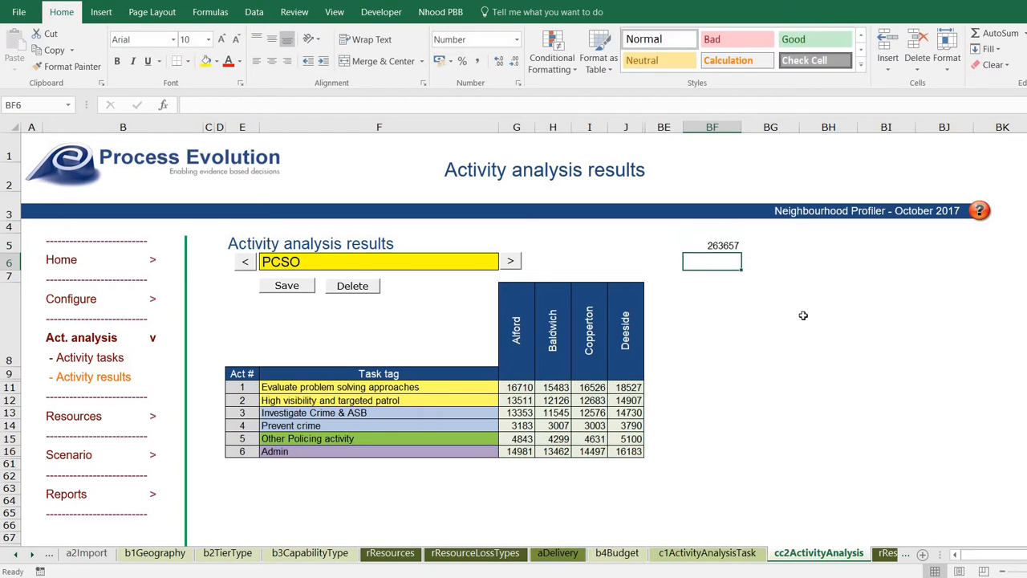
left_click(735, 247)
key("ctrl+c")
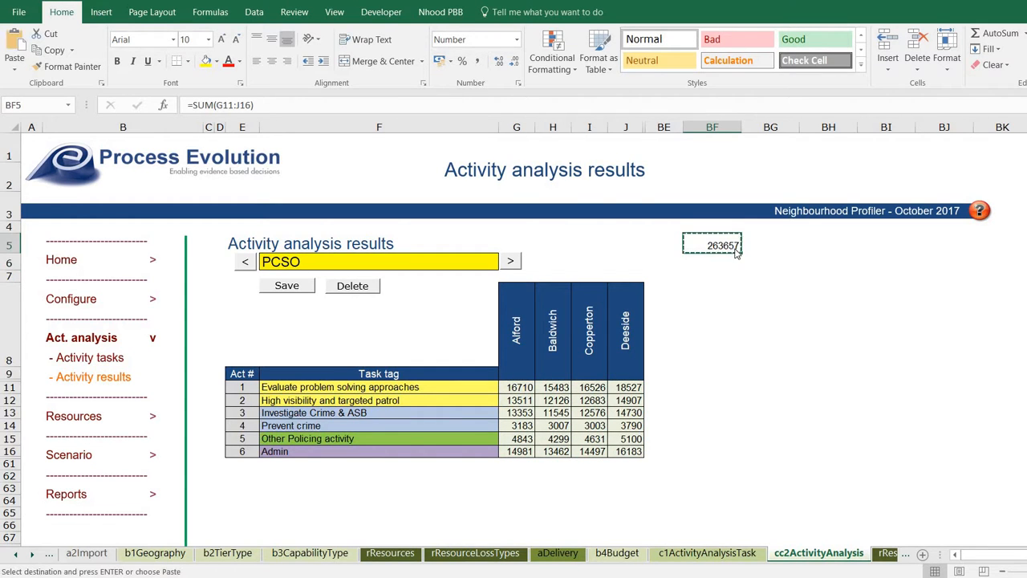
right_click(734, 249)
left_click(787, 312)
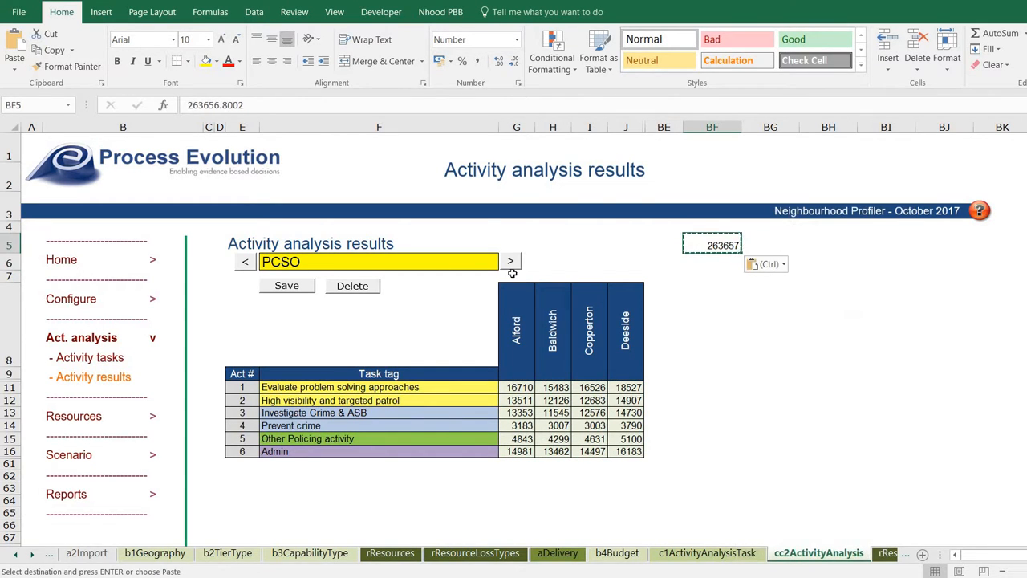
Label the total 'PCSOs' in BF4 and advance the results to the next resource type.
left_click(699, 226)
type("PCSOs")
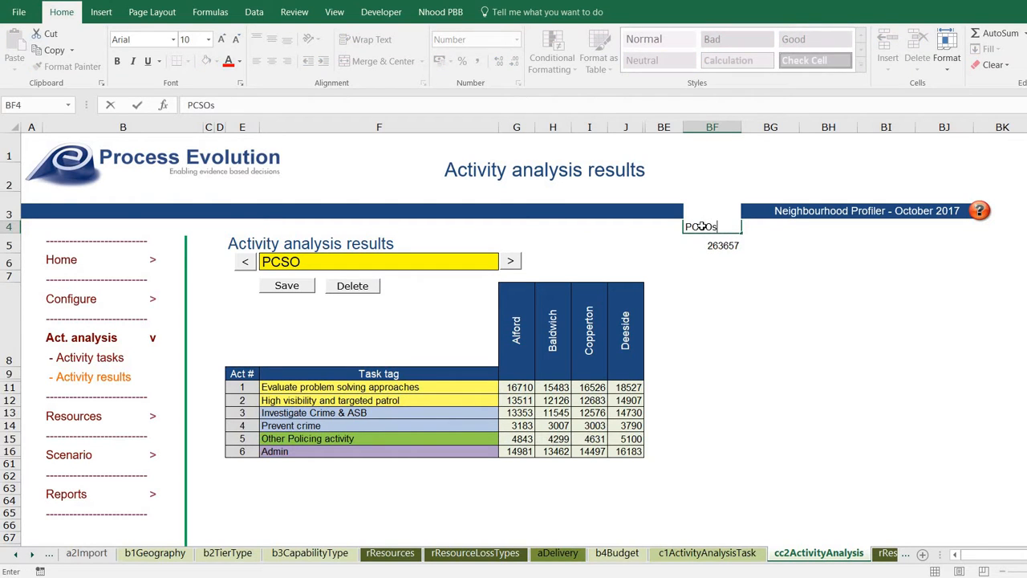
key("Return")
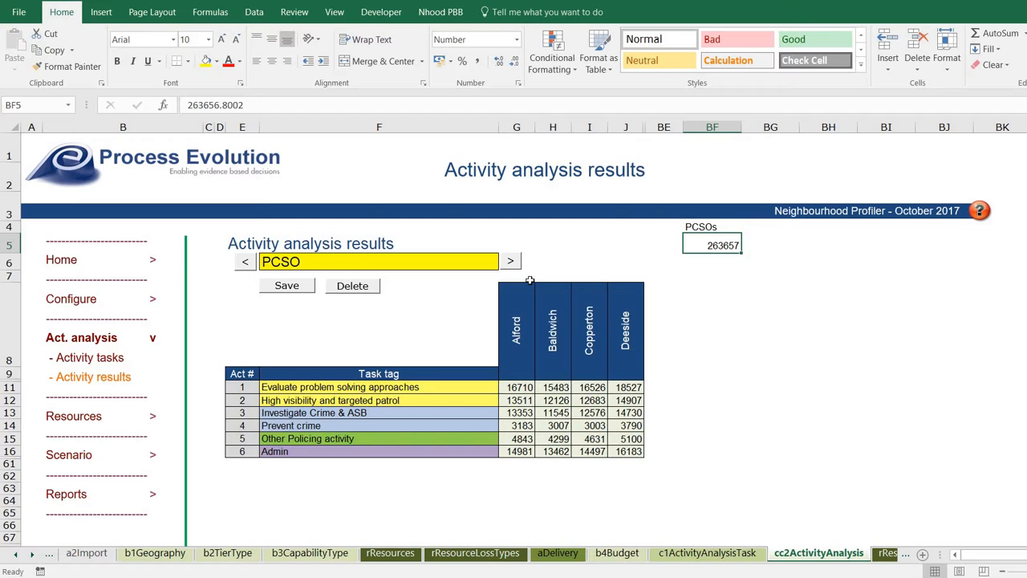
left_click(510, 261)
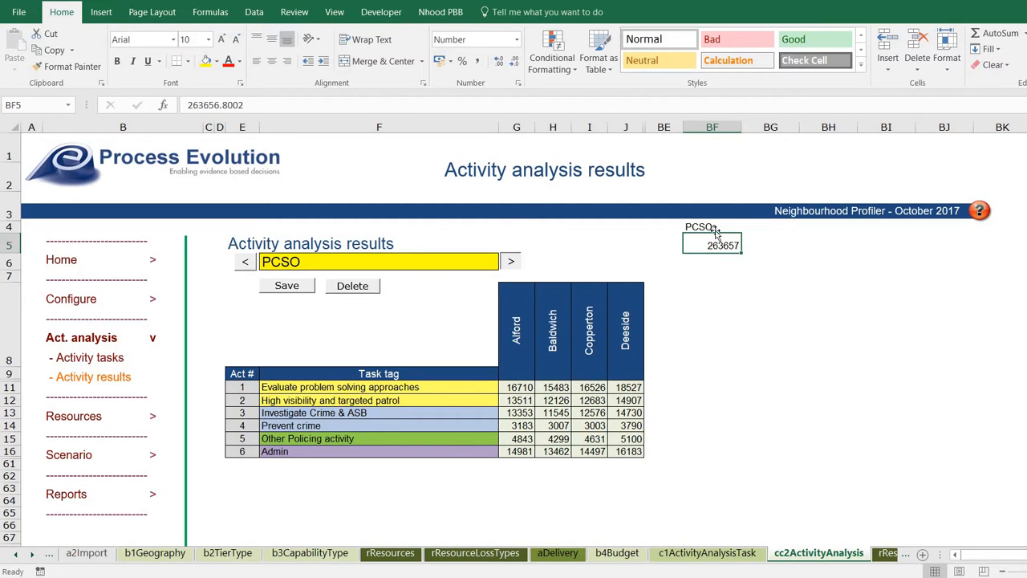
Show the PC results and total their hours in BG5 with =SUM(G11:J16), giving 129165.
left_click(510, 261)
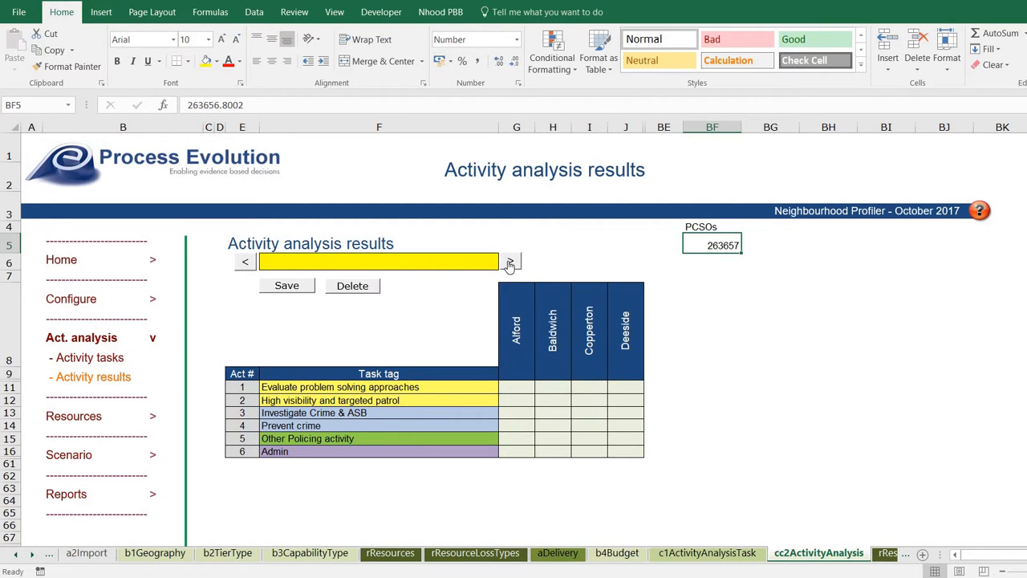
left_click(773, 244)
type("=sum(")
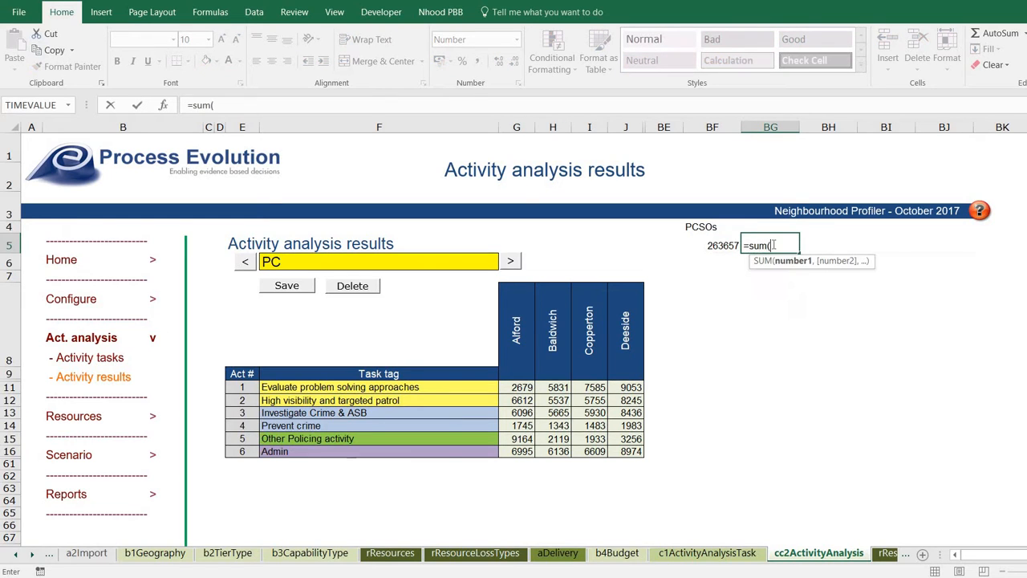
left_click_drag(634, 386, 518, 453)
key("Return")
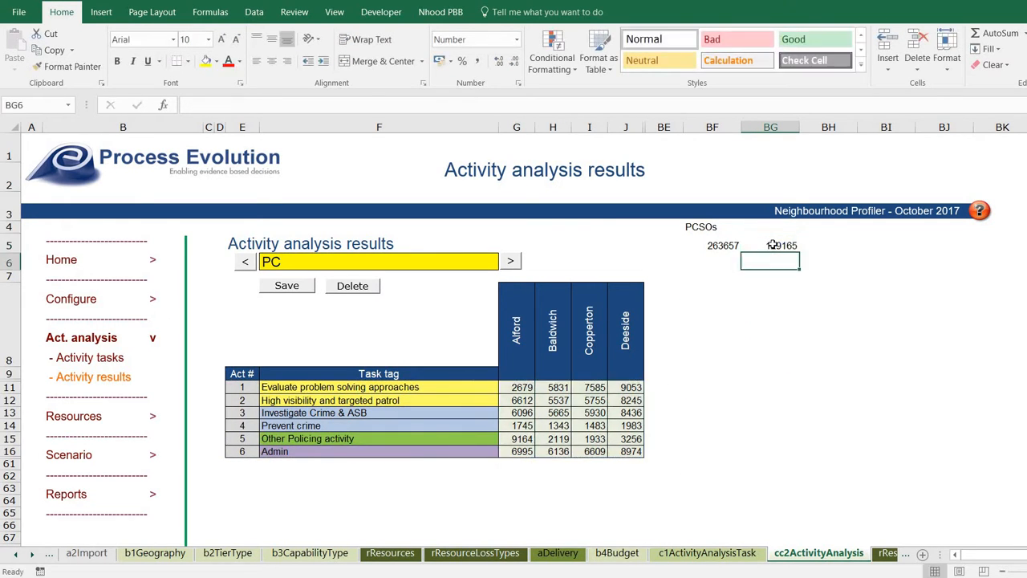
left_click(771, 241)
Add the headings 'PCs' in BG4 and 'Total' in BH4.
left_click(771, 227)
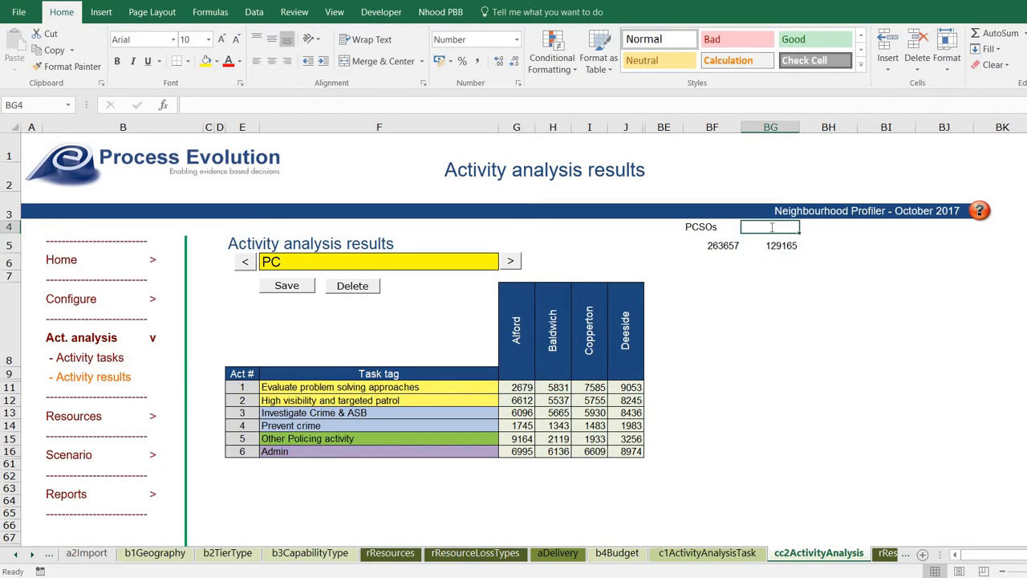
type("PCs")
key("Tab")
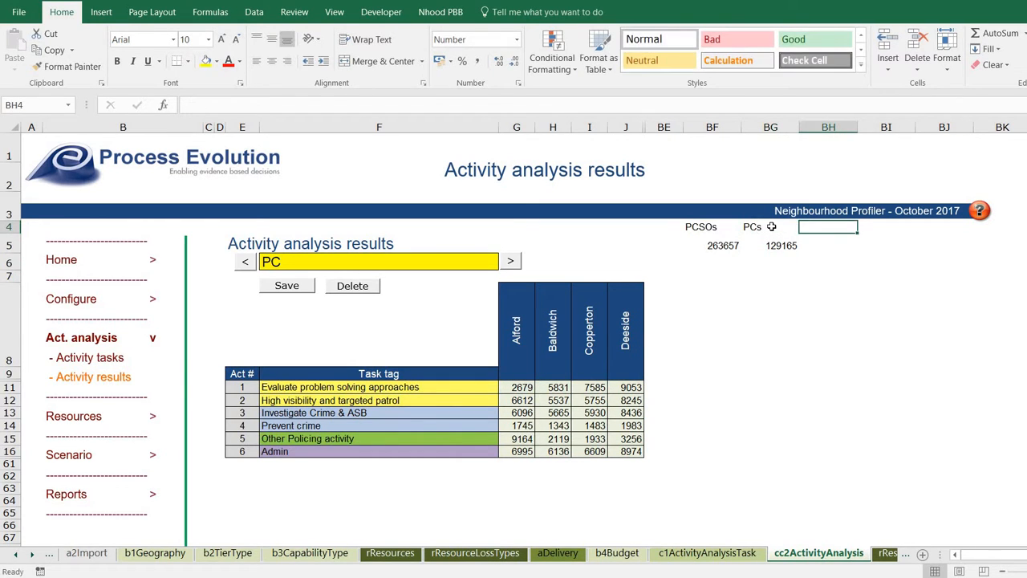
type("Total")
key("Return")
Enter =SUM(BF5:BG5) in BH5 for a grand total of 392822, then return to Home.
key("Right")
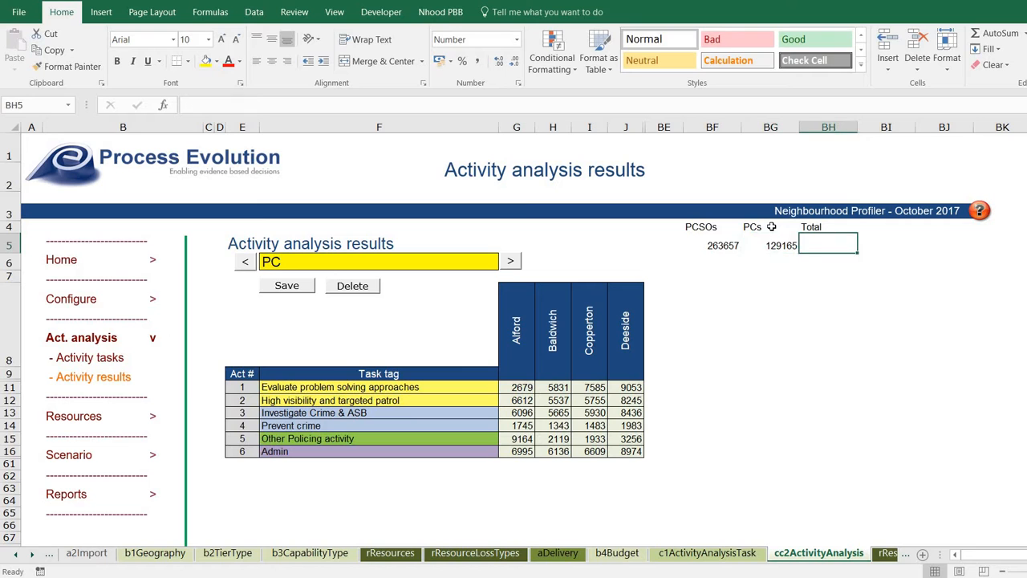
type("=sum(")
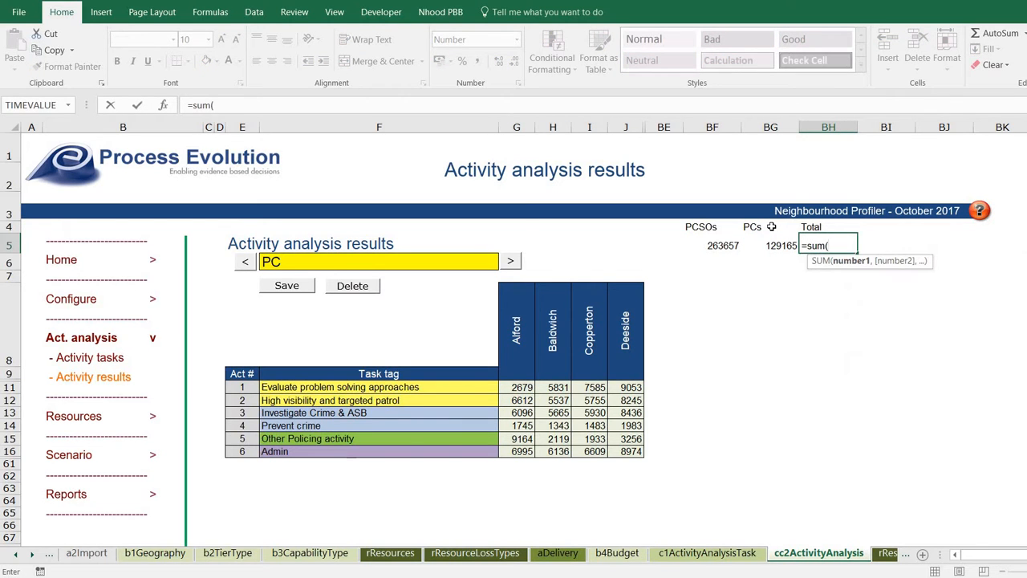
key("Left")
key("shift+Left")
key("Return")
key("Up")
key("Right")
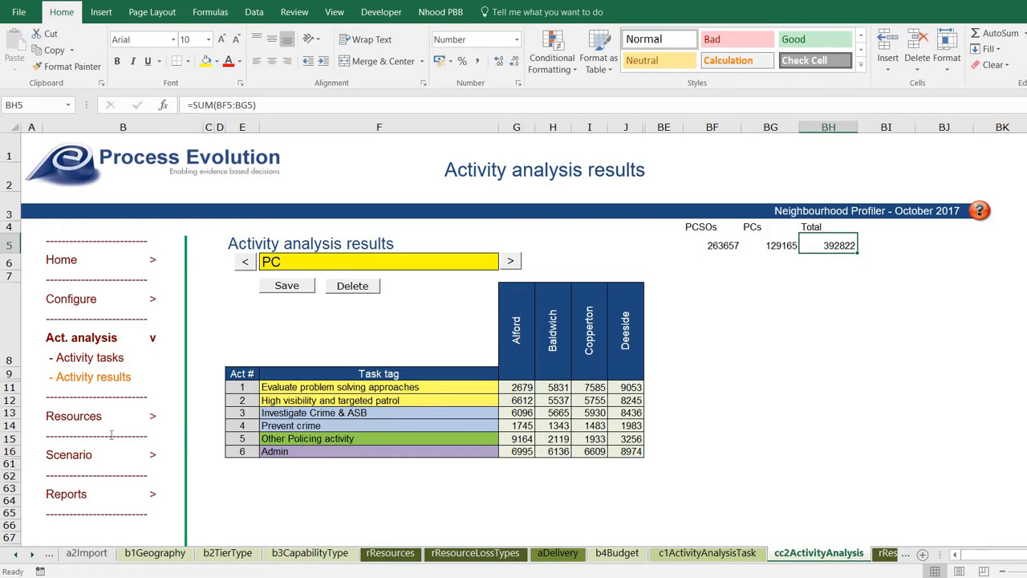
left_click(71, 422)
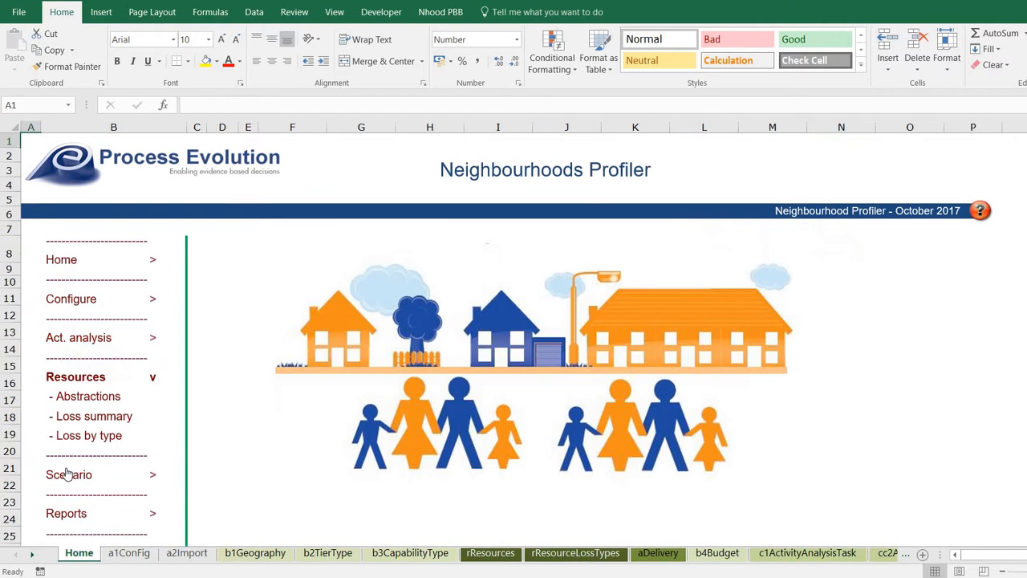
On the Tasks definition sheet, sum the Hours J11:J16 into J6, giving €392,822.00.
left_click(68, 474)
left_click(69, 435)
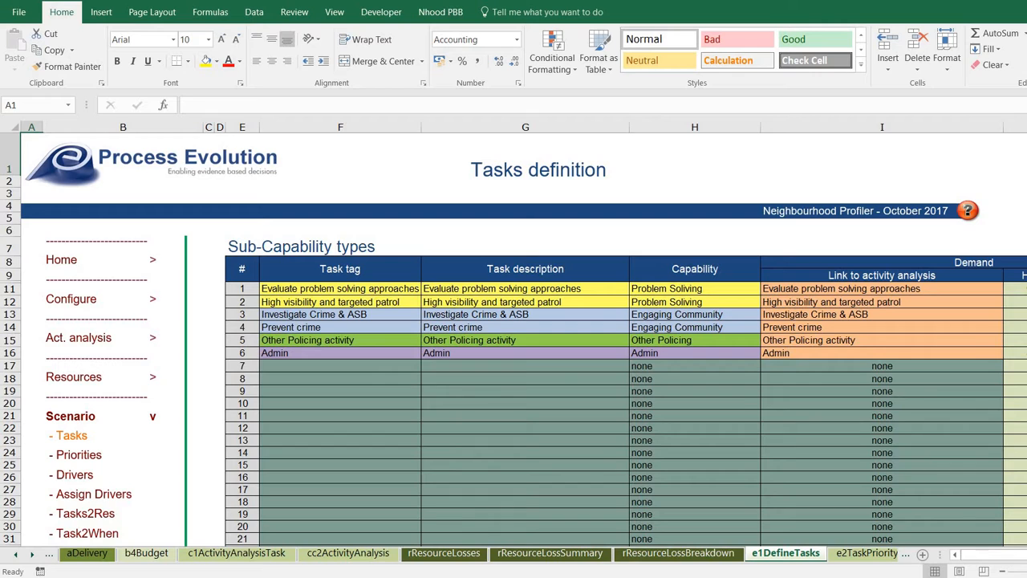
scroll(879, 293, "right", 2)
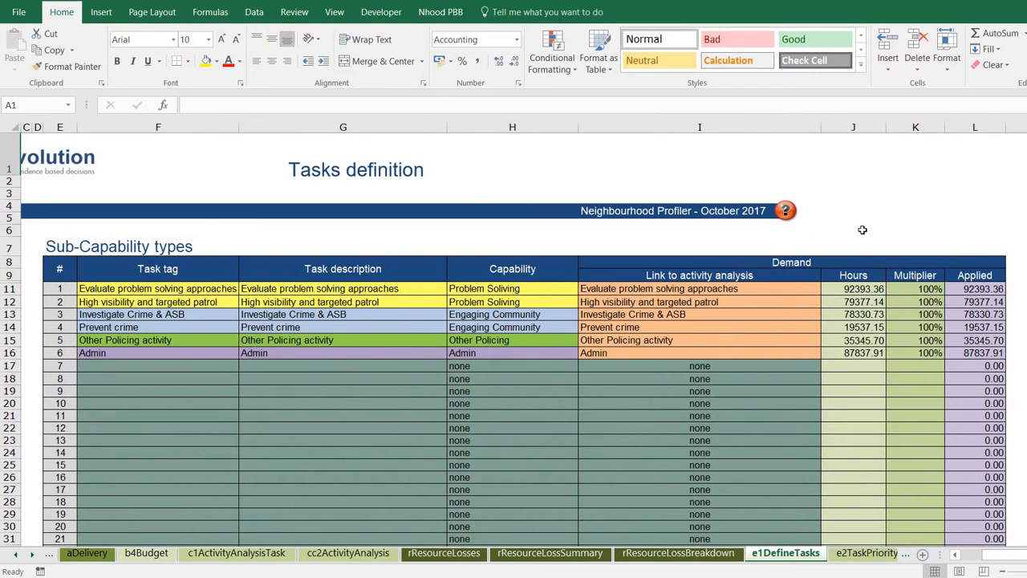
left_click(861, 229)
type("=sum")
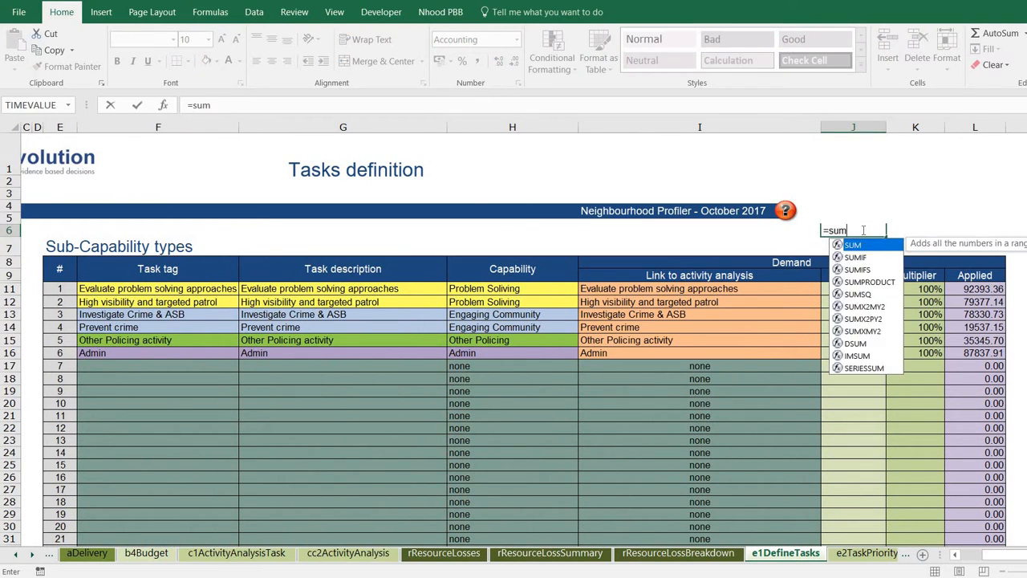
type("(")
key("Down")
key("Down")
key("Down")
key("Down")
key("shift+Down")
key("shift+Down")
key("shift+Down")
key("shift+Down")
key("shift+Down")
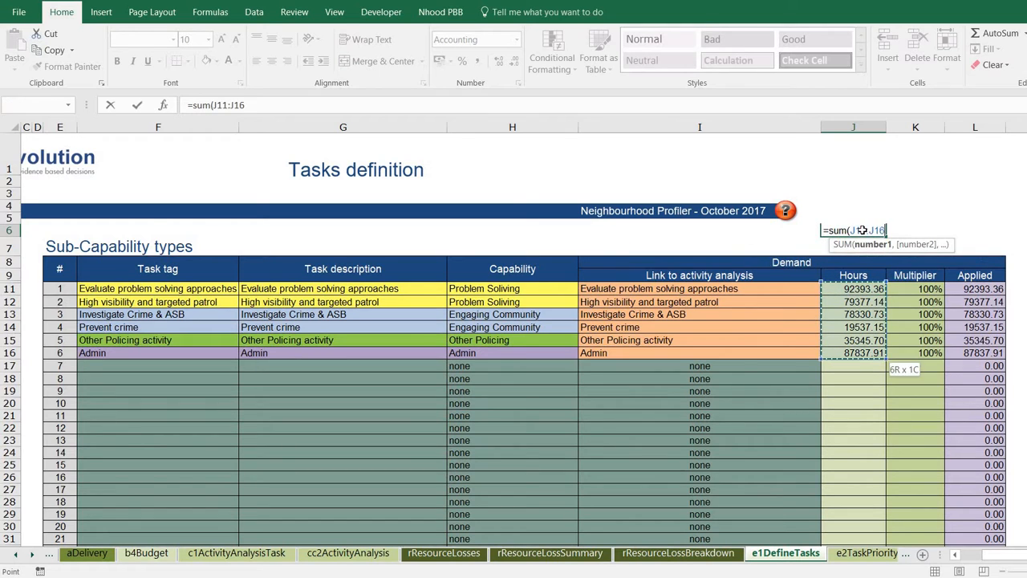
key("Return")
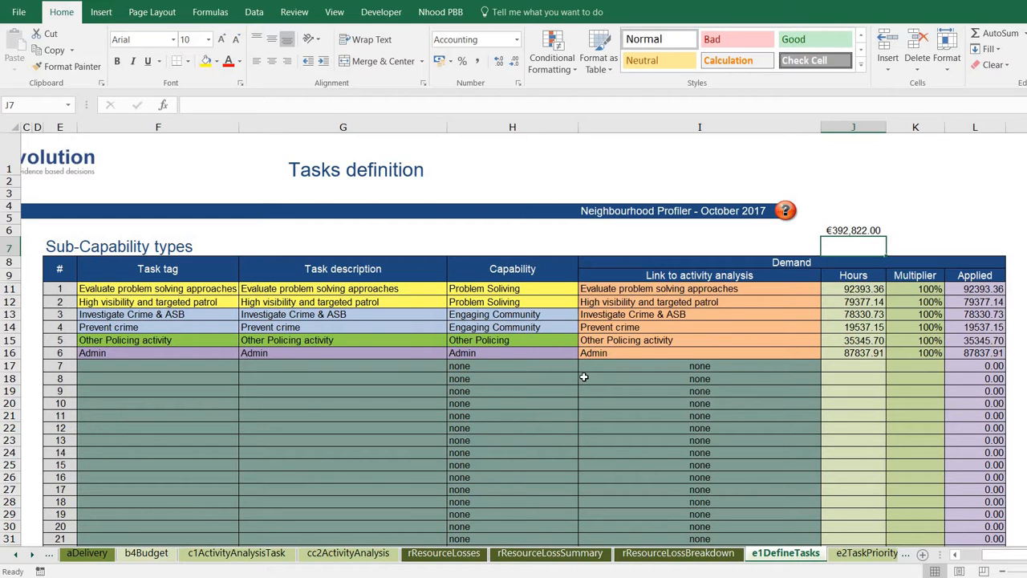
left_click(959, 553)
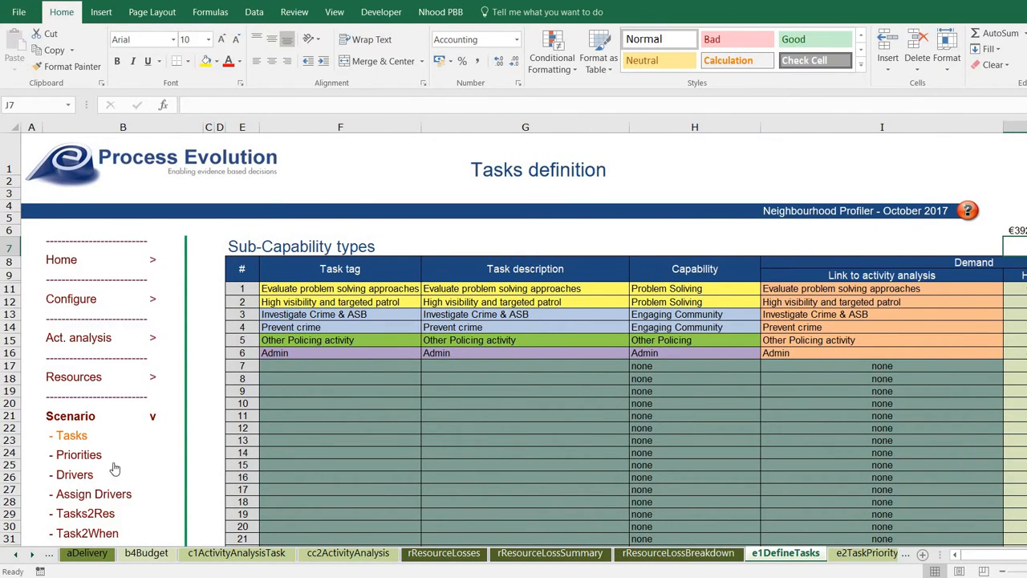
Open the Tasks priority sheet and select split rows like S11:W11 to confirm each sums to 100%.
left_click(90, 454)
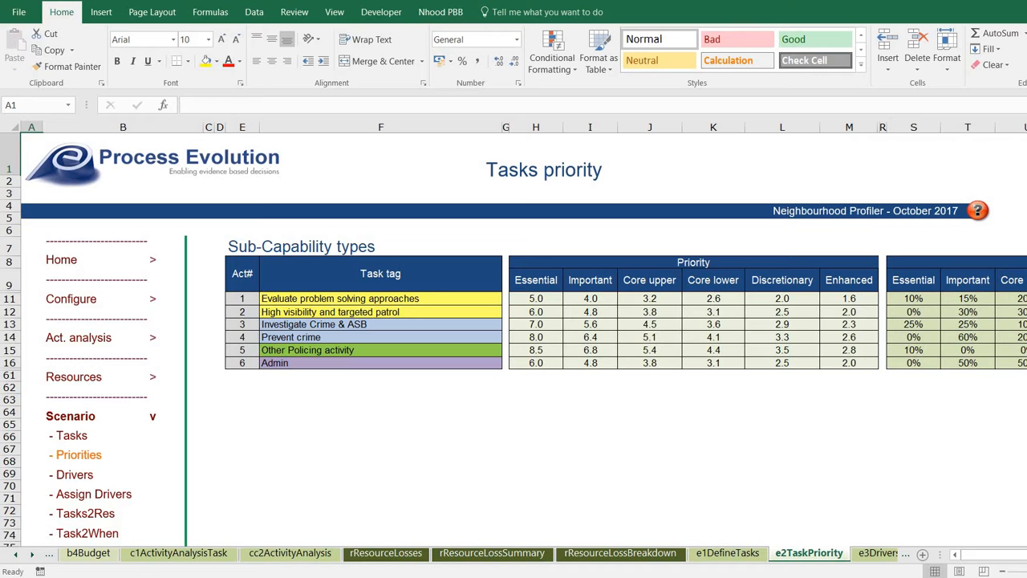
scroll(513, 337, "right", 3)
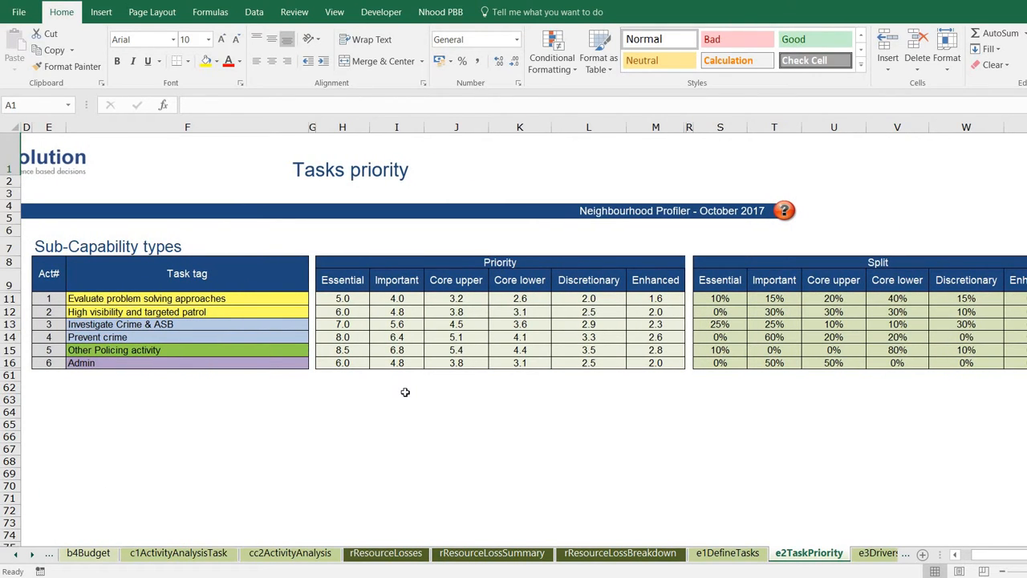
left_click(269, 303)
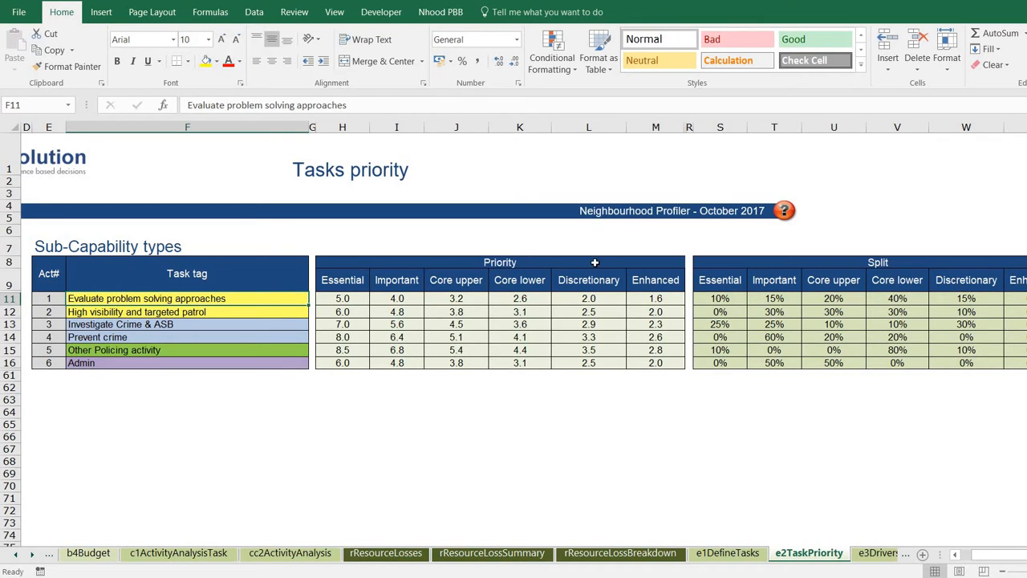
left_click(722, 298)
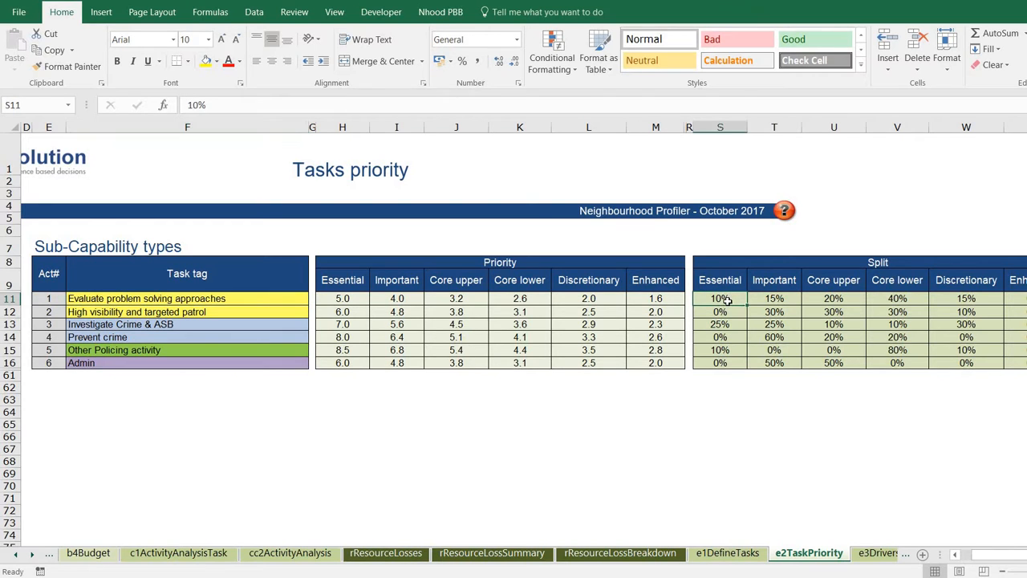
left_click_drag(734, 300, 906, 298)
left_click_drag(1000, 290, 1003, 303)
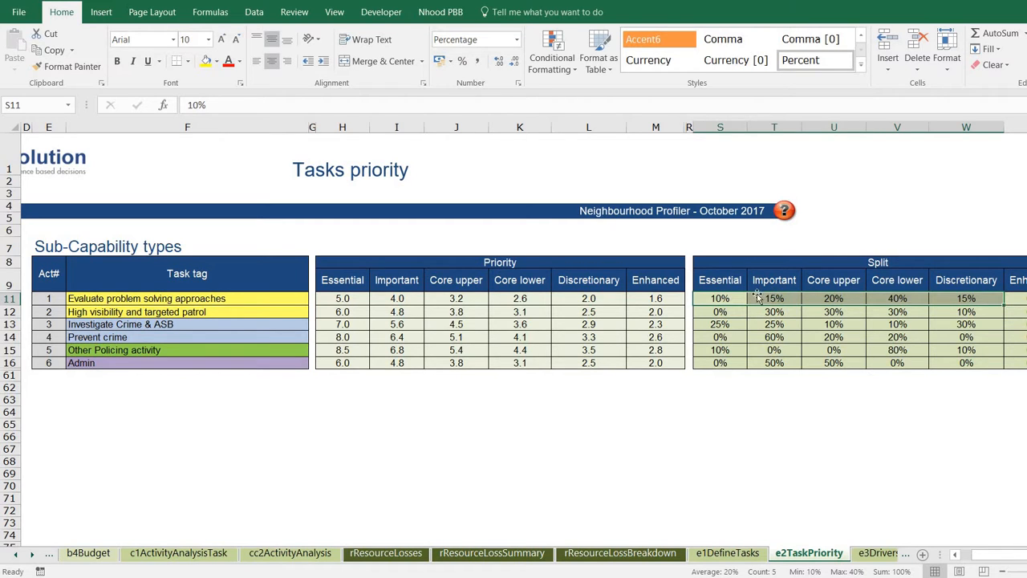
left_click(719, 298)
left_click_drag(720, 297, 1021, 365)
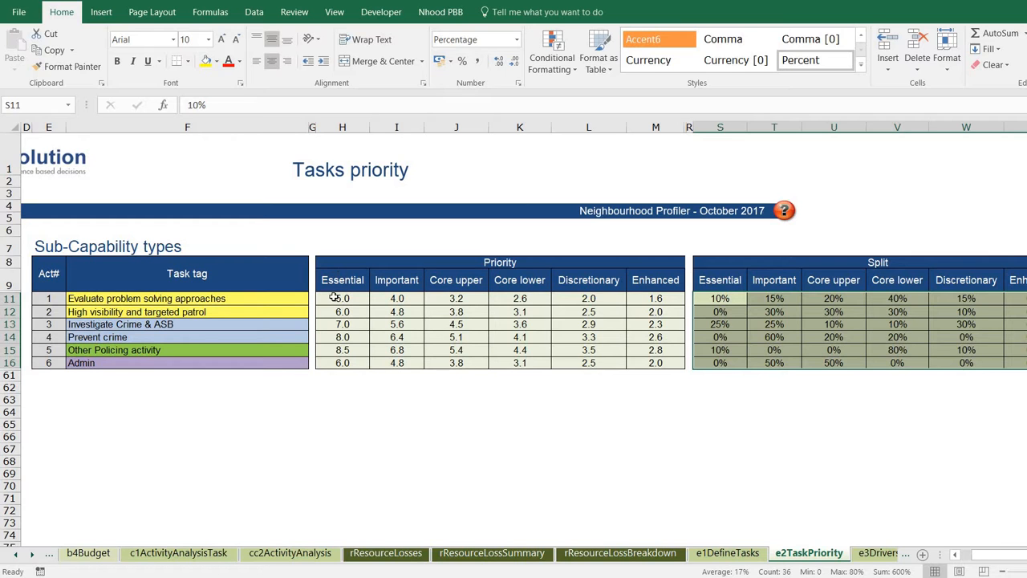
Select the Priority grid H11:M16 to review the six tasks' Essential-to-Enhanced scores.
left_click_drag(335, 298, 630, 363)
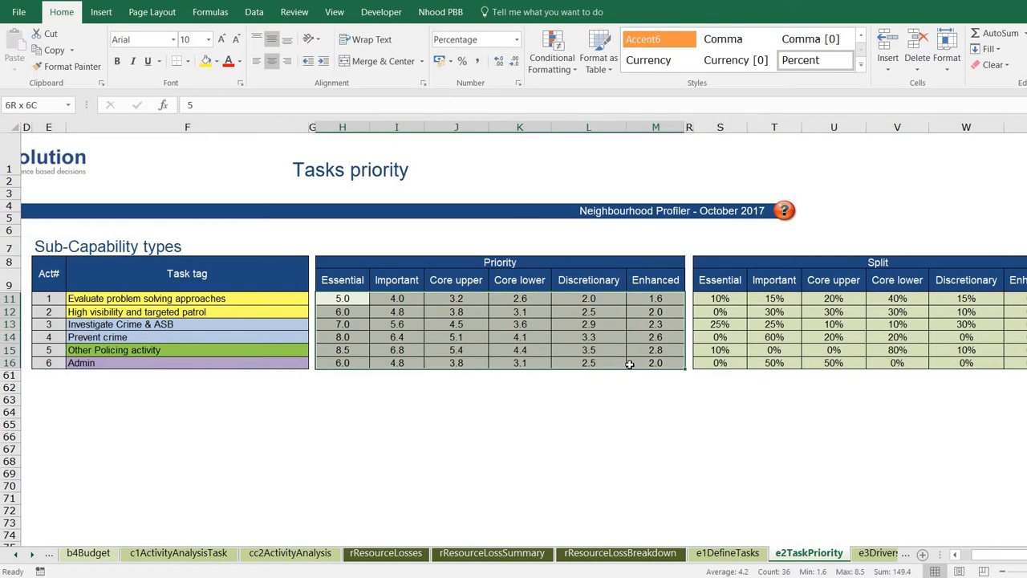
left_click(350, 350)
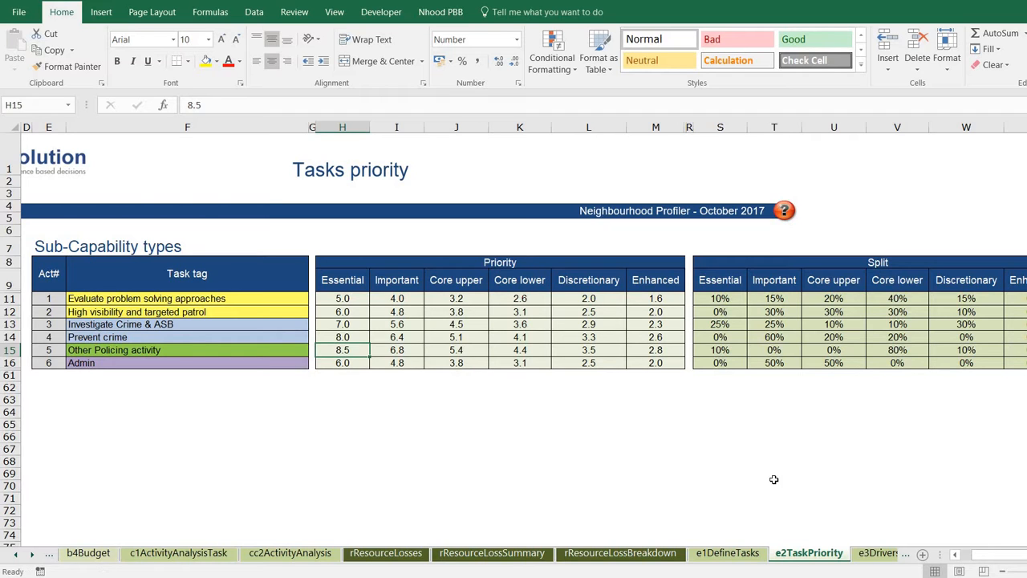
left_click_drag(1008, 559, 986, 560)
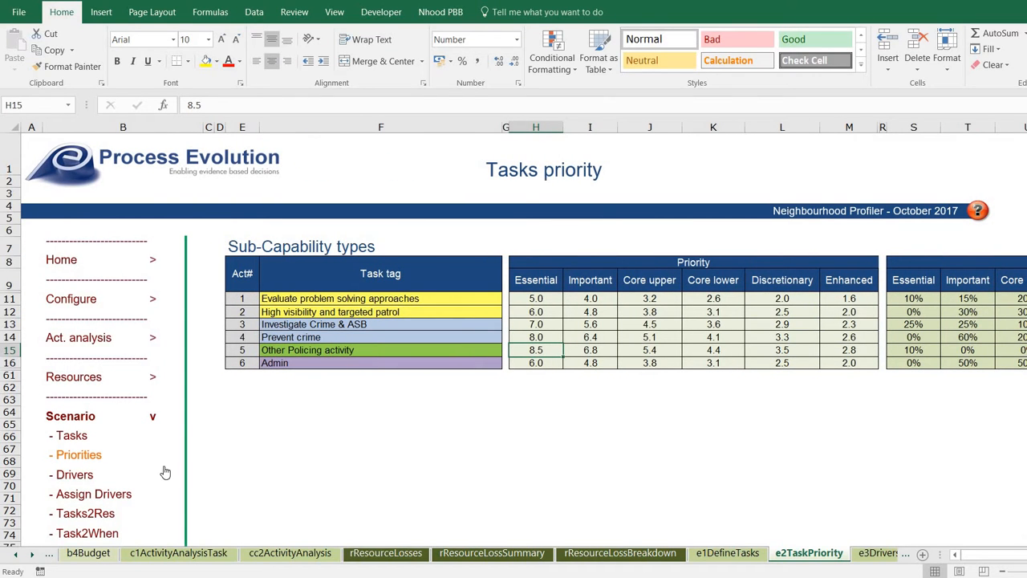
Open the Drivers by geography sheet and select I13:L13 to confirm the four area shares total 100%.
left_click(74, 477)
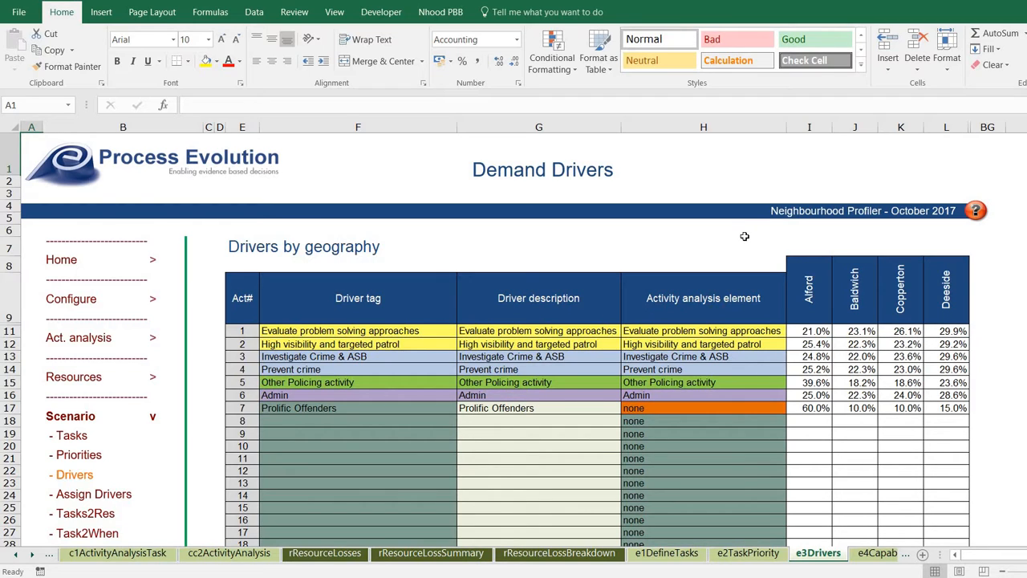
left_click(785, 334)
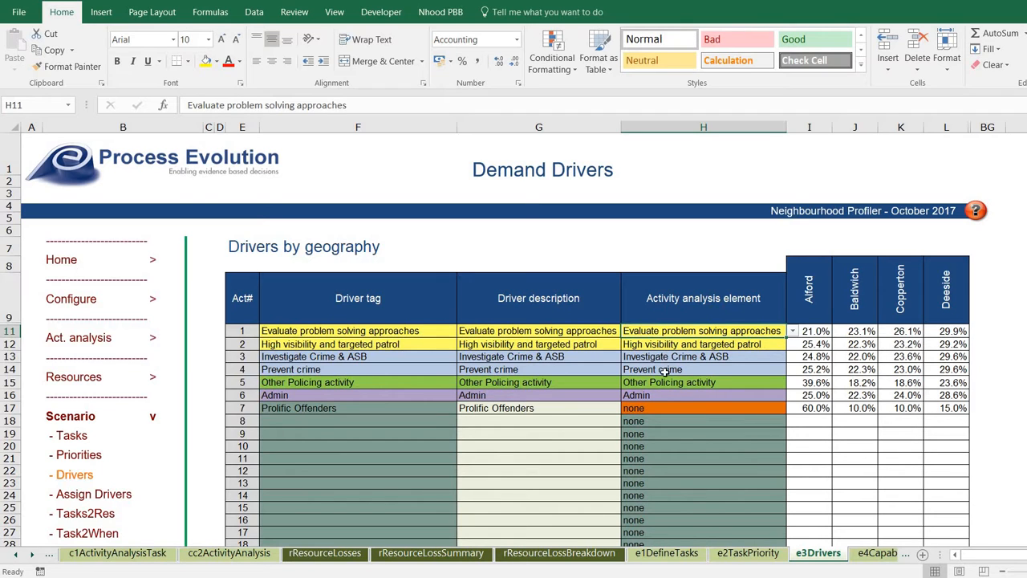
scroll(431, 490, "down", 7)
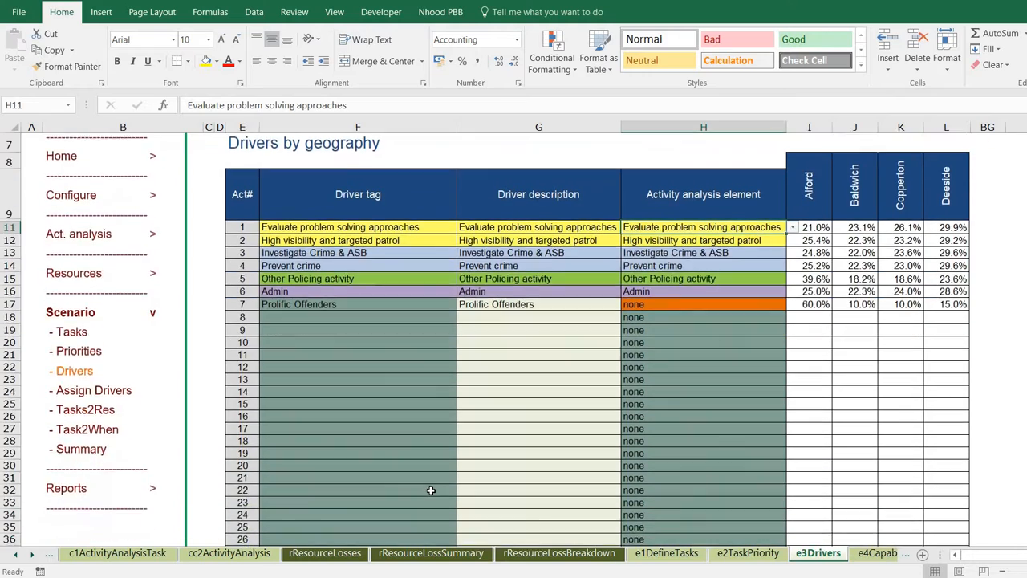
scroll(431, 490, "down", 8)
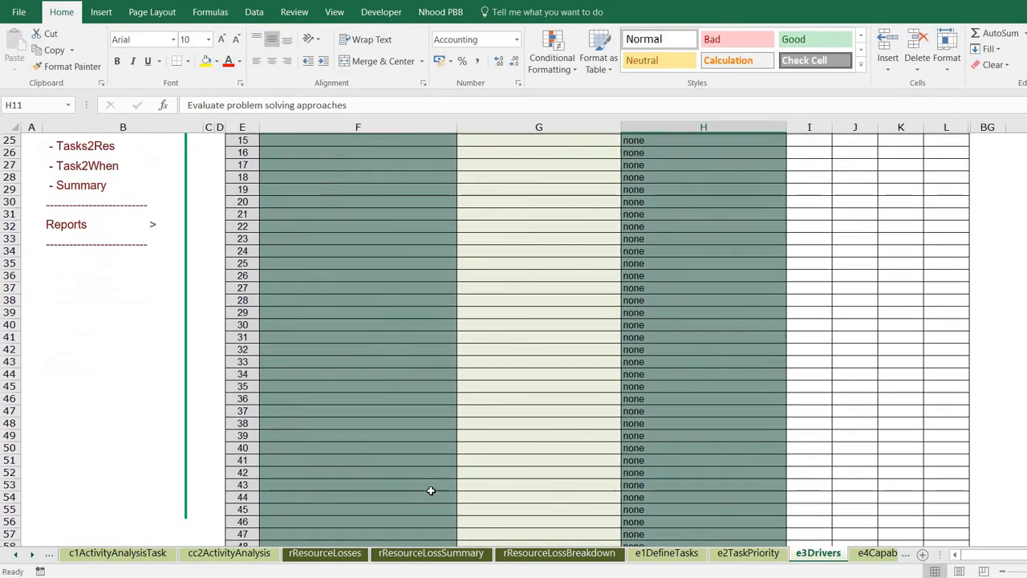
scroll(431, 490, "up", 11)
scroll(431, 491, "up", 2)
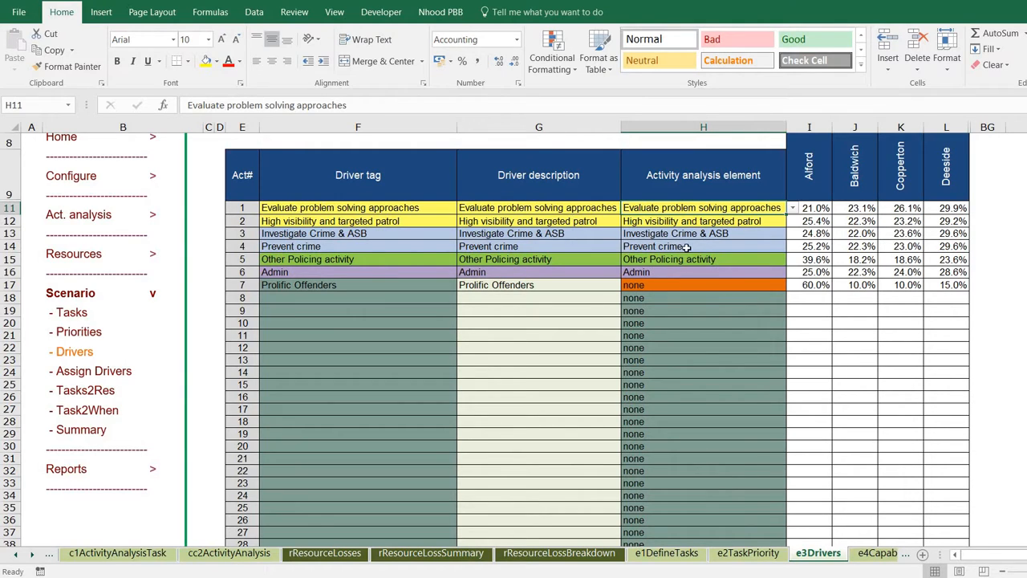
left_click(798, 233)
left_click(930, 230, "shift")
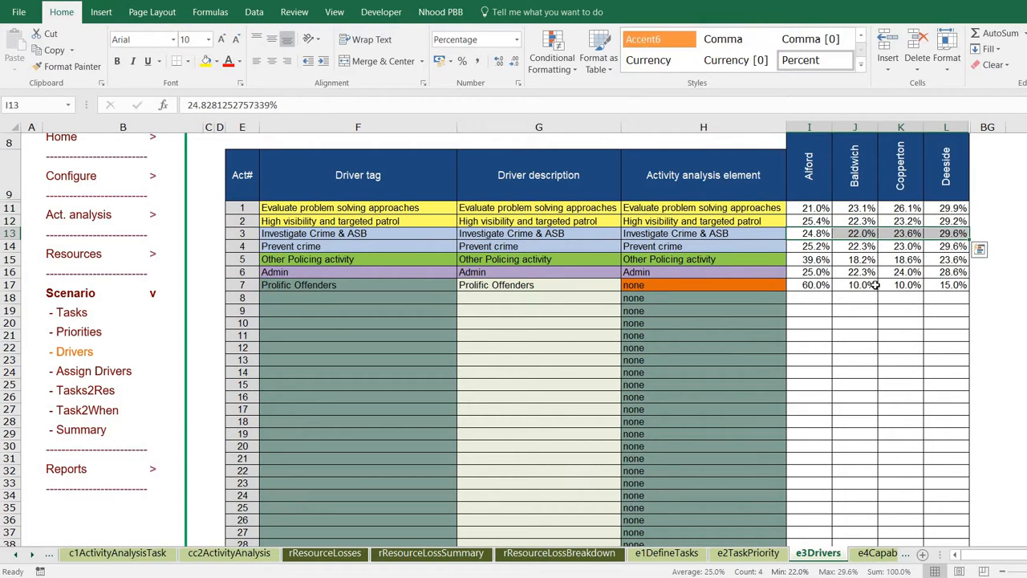
left_click(809, 285)
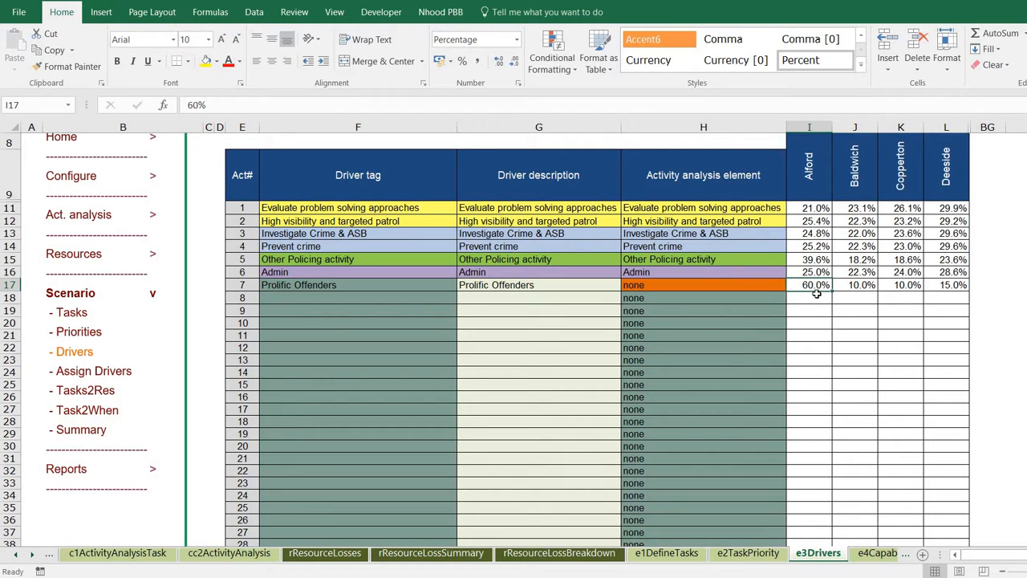
left_click_drag(815, 295, 812, 292)
scroll(394, 258, "up", 1)
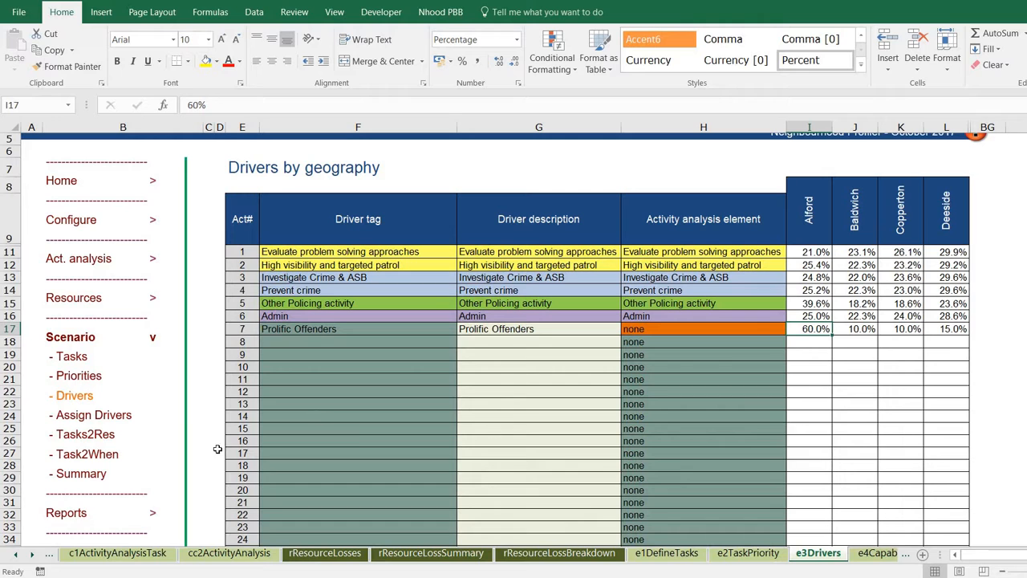
Open the Driver assignment sheet and keep the first task's Essential driver as Evaluate problem solving approaches.
left_click(94, 419)
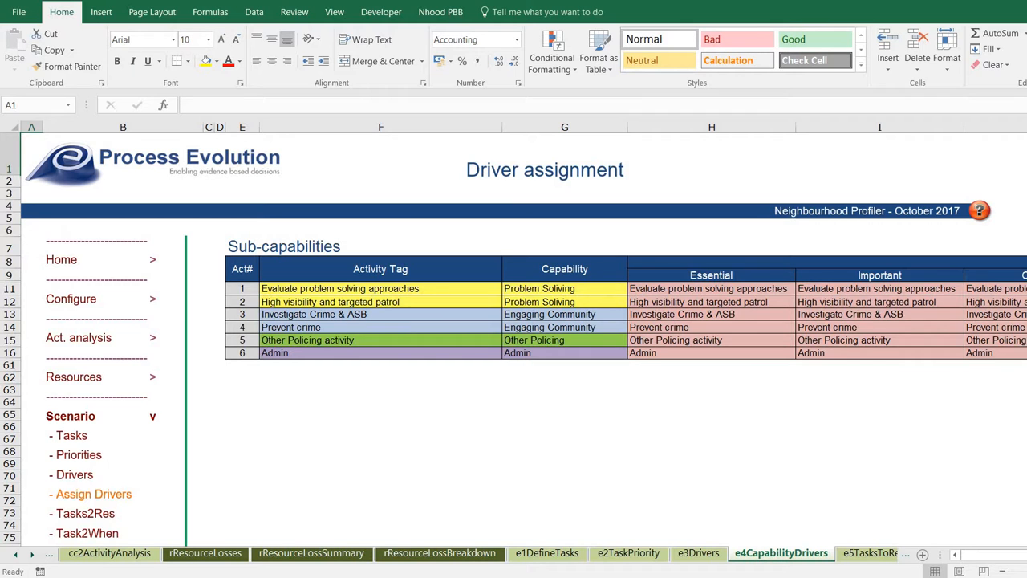
scroll(523, 338, "right", 2)
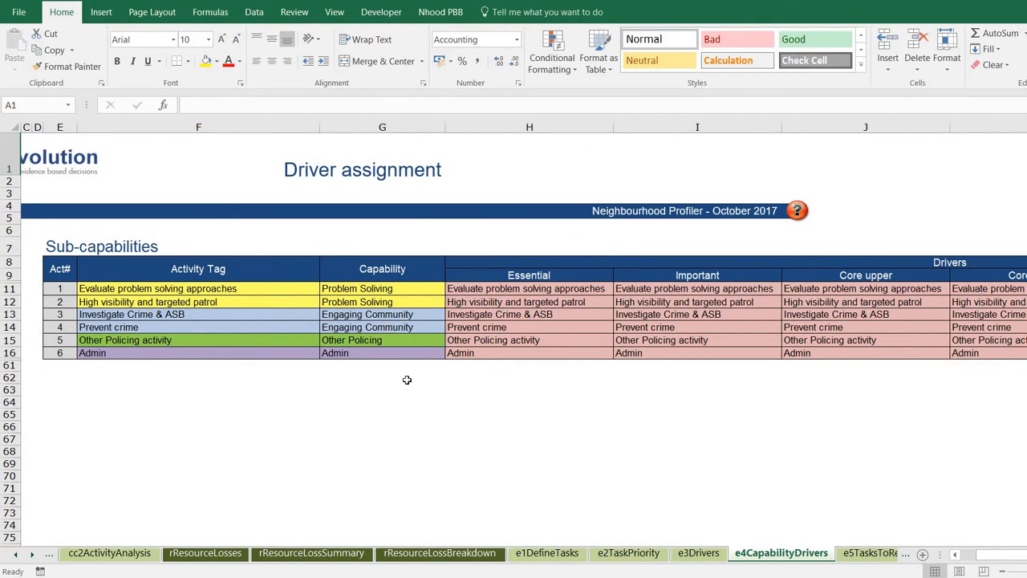
left_click(584, 290)
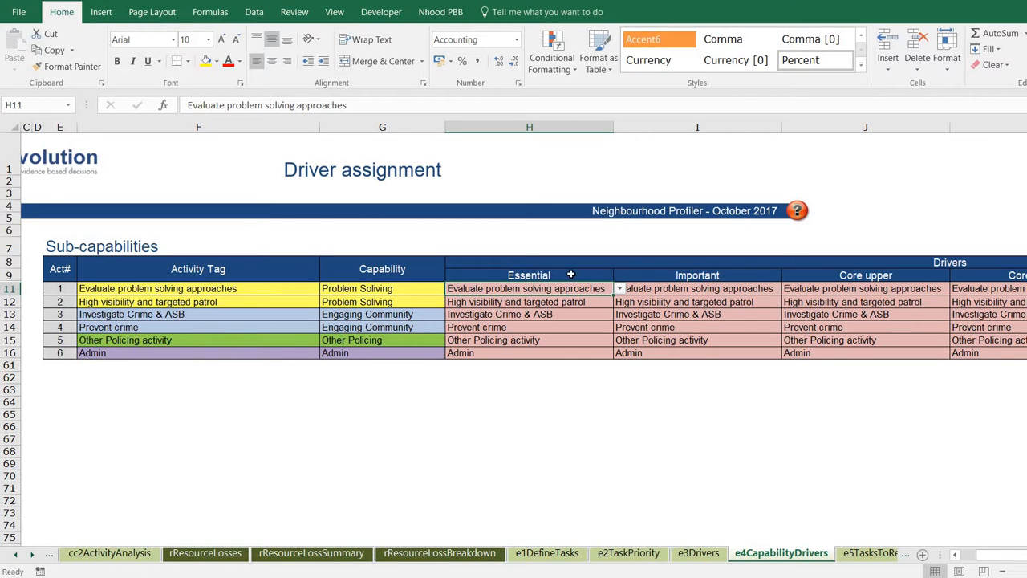
left_click(619, 290)
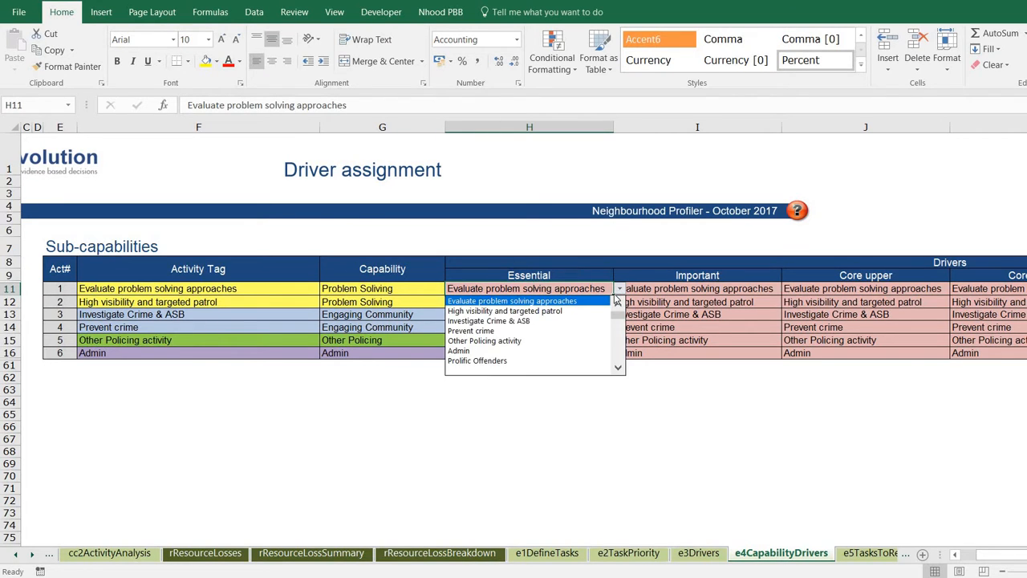
left_click(586, 300)
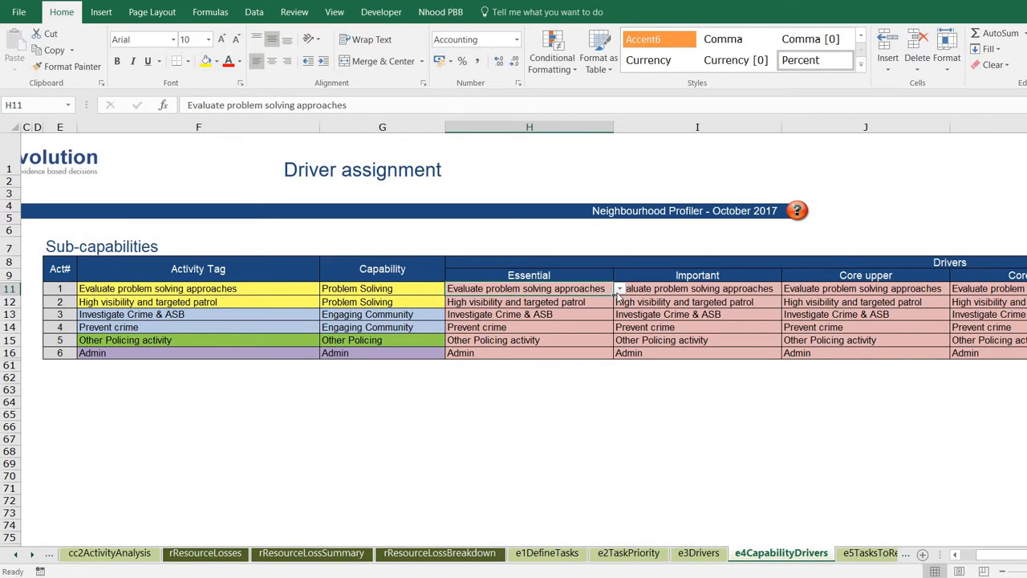
left_click(619, 291)
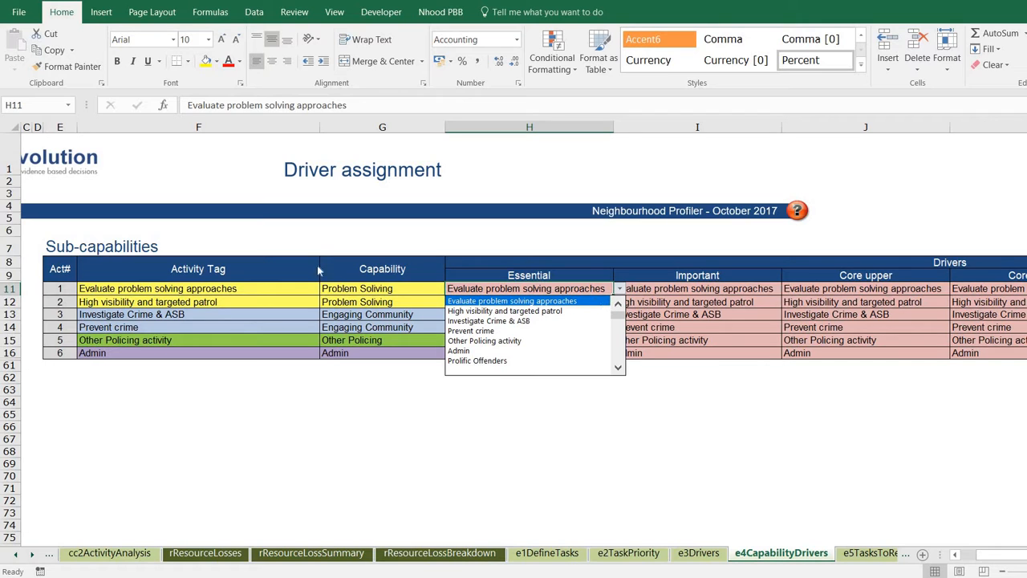
left_click(503, 302)
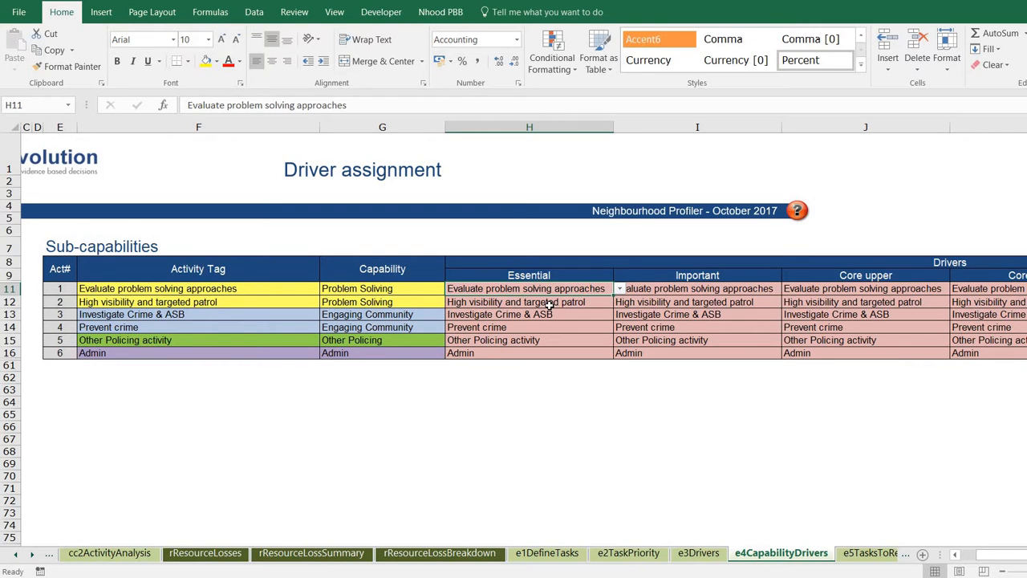
Change H13's Essential driver from Prolific Offenders to Investigate Crime & ASB.
left_click(610, 315)
left_click(618, 315)
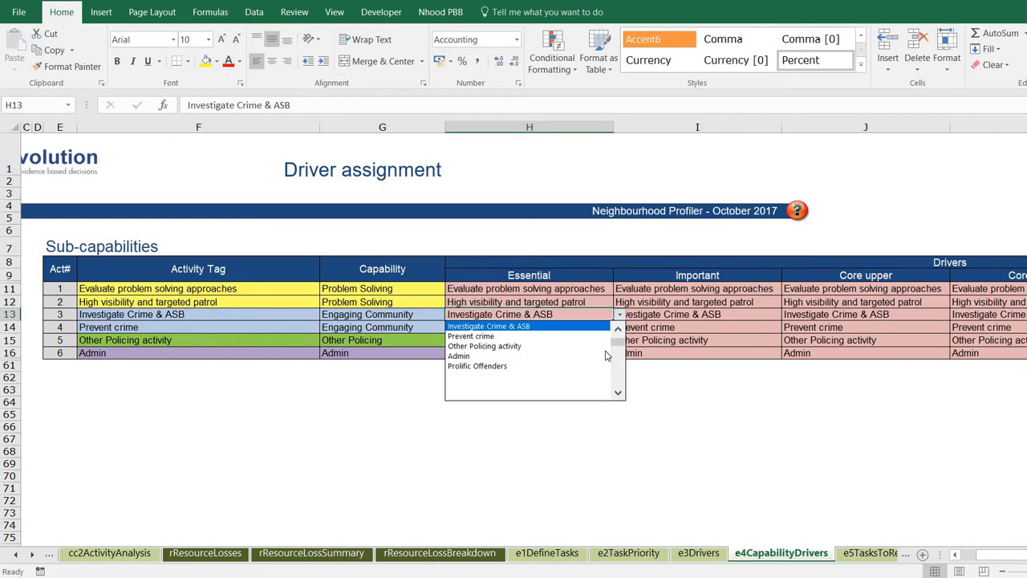
left_click(577, 366)
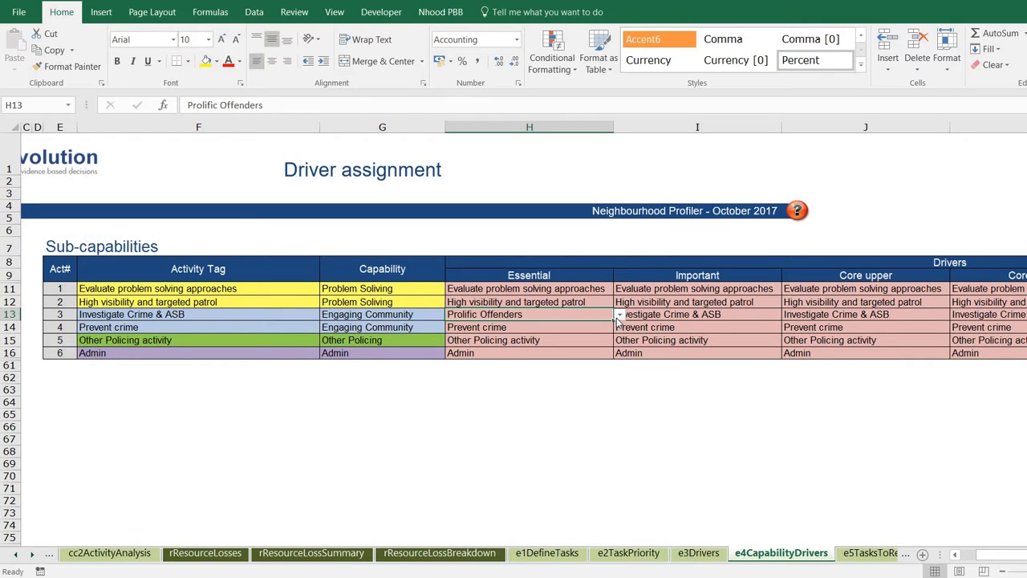
left_click(618, 316)
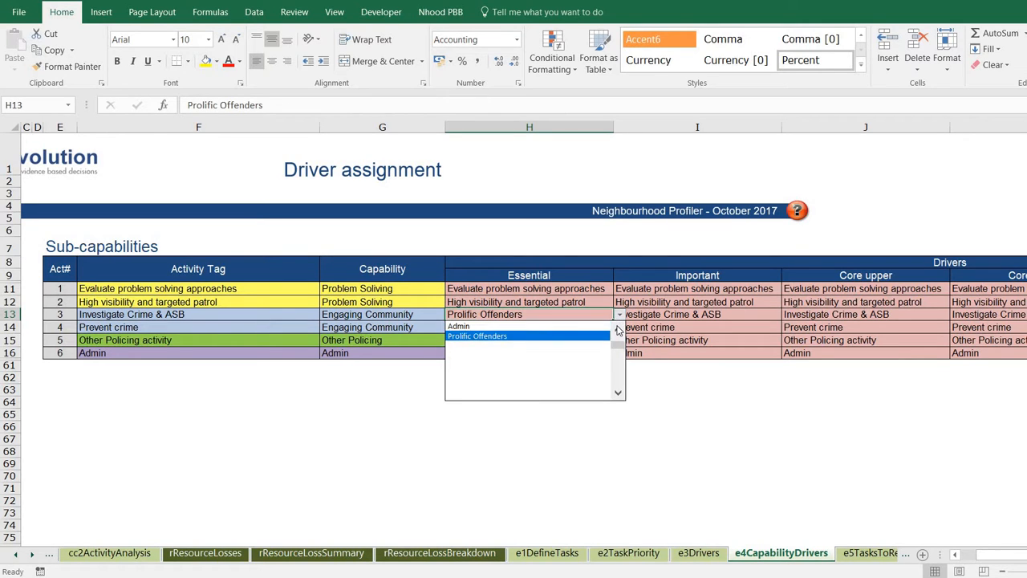
left_click(619, 330)
left_click(619, 329)
left_click(618, 330)
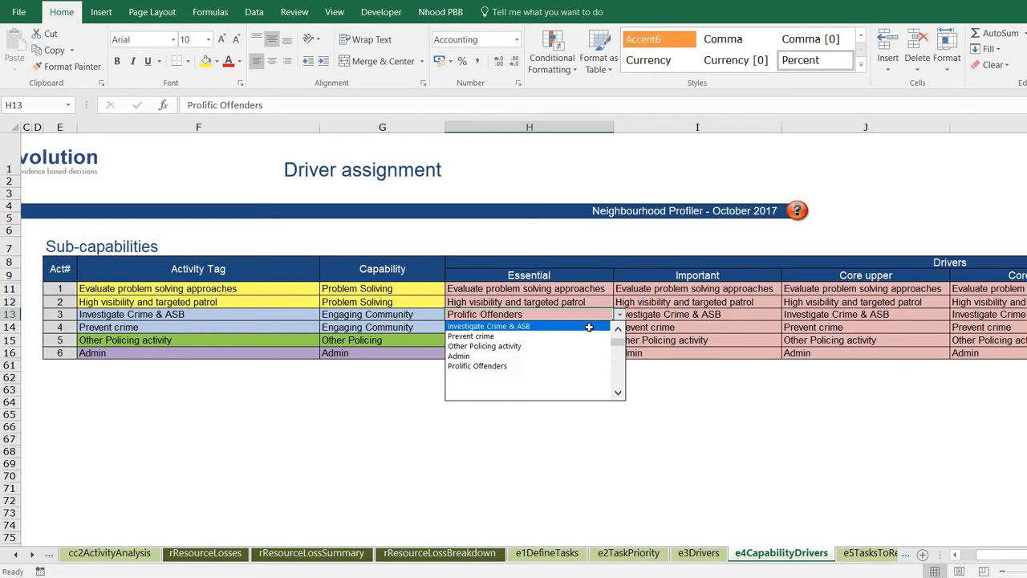
left_click(594, 327)
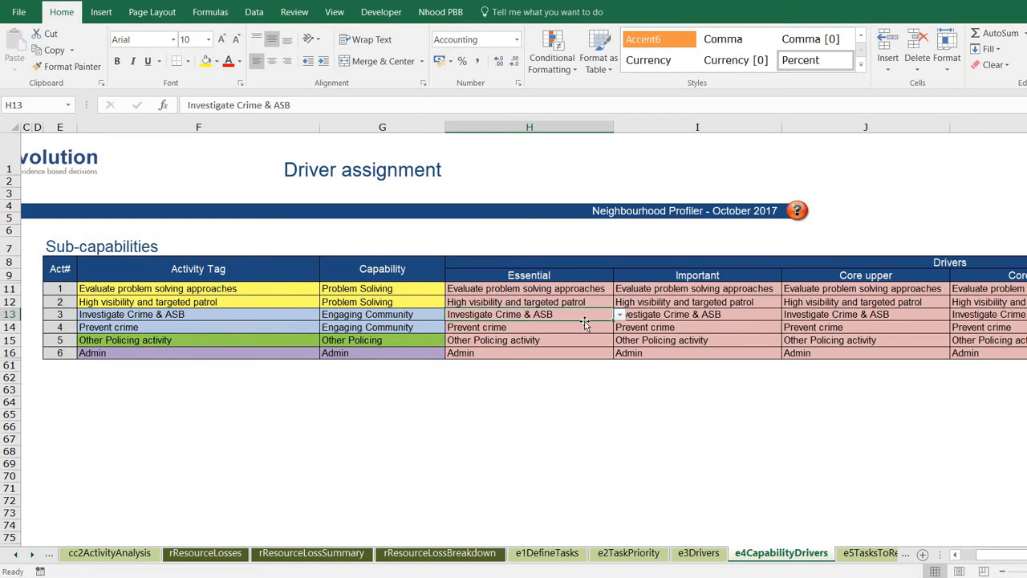
left_click(965, 555)
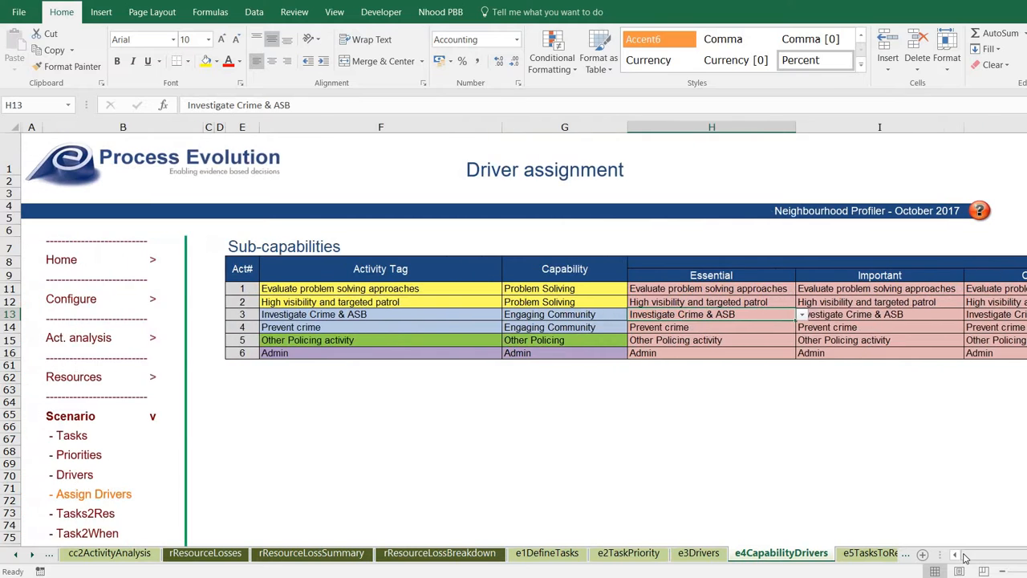
On the Tasks to resource sheet, switch the first task's Inherit from AA (H11) to N, then back to Y.
left_click(73, 514)
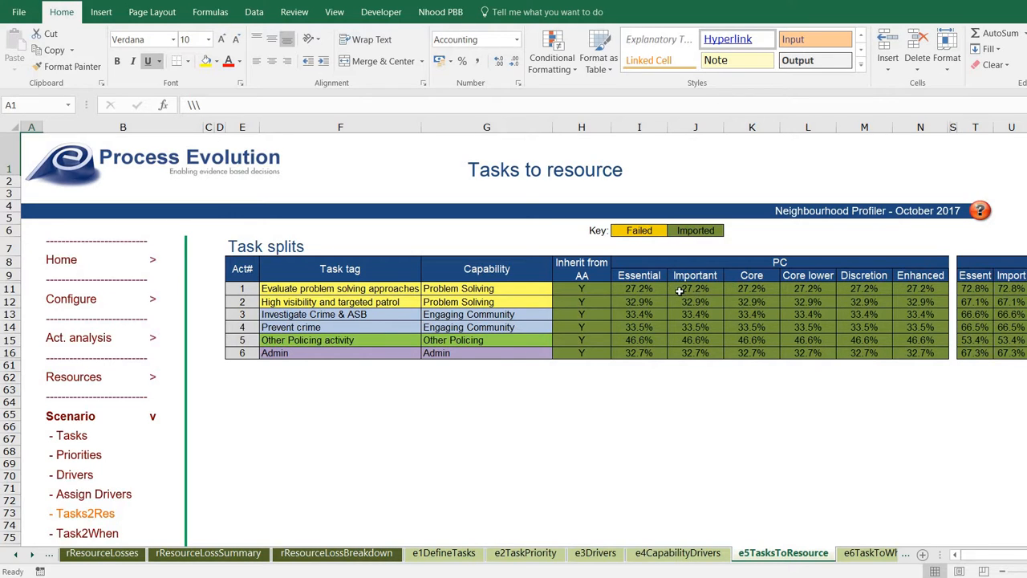
scroll(610, 292, "right", 2)
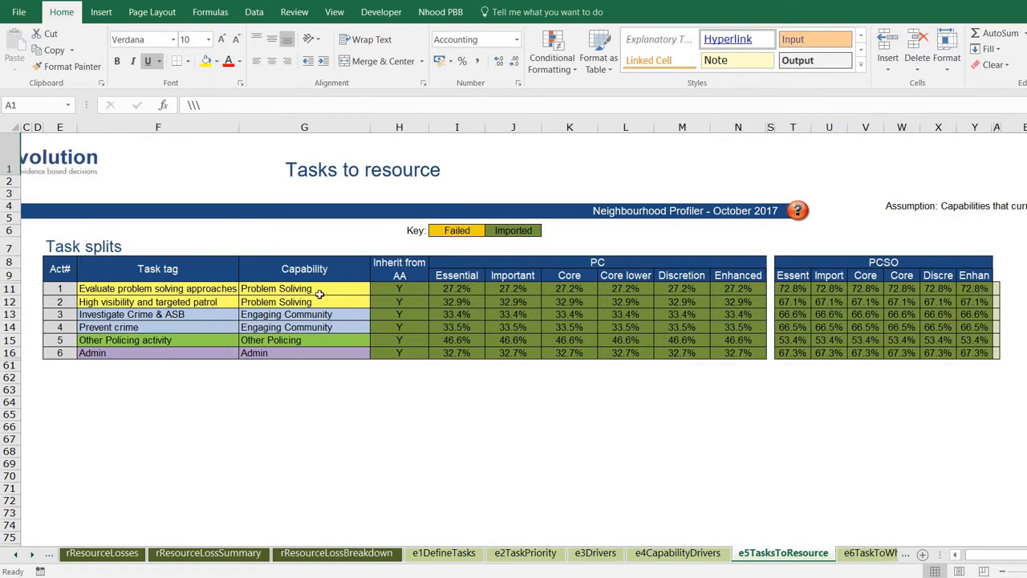
left_click(797, 289)
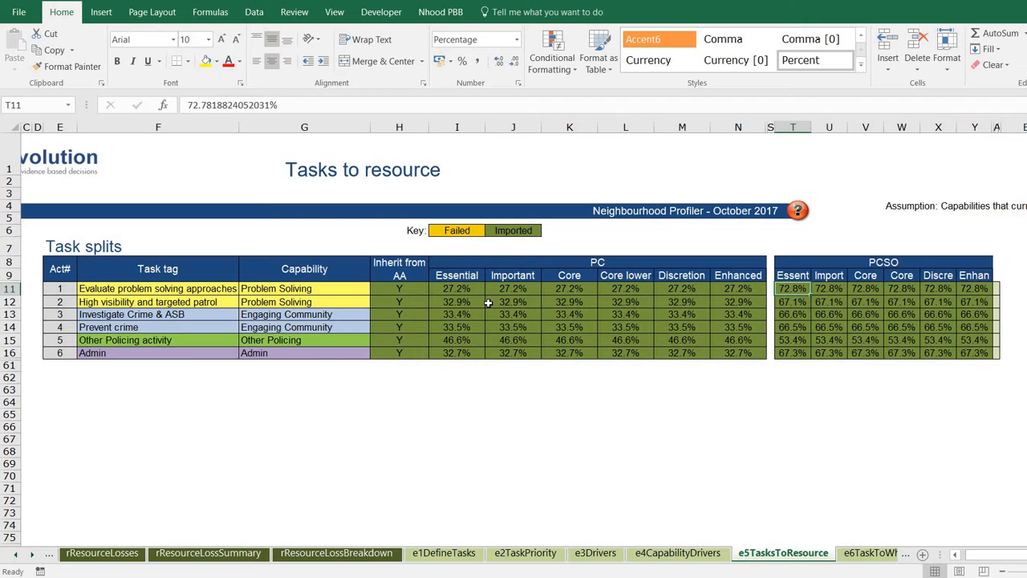
left_click(420, 288)
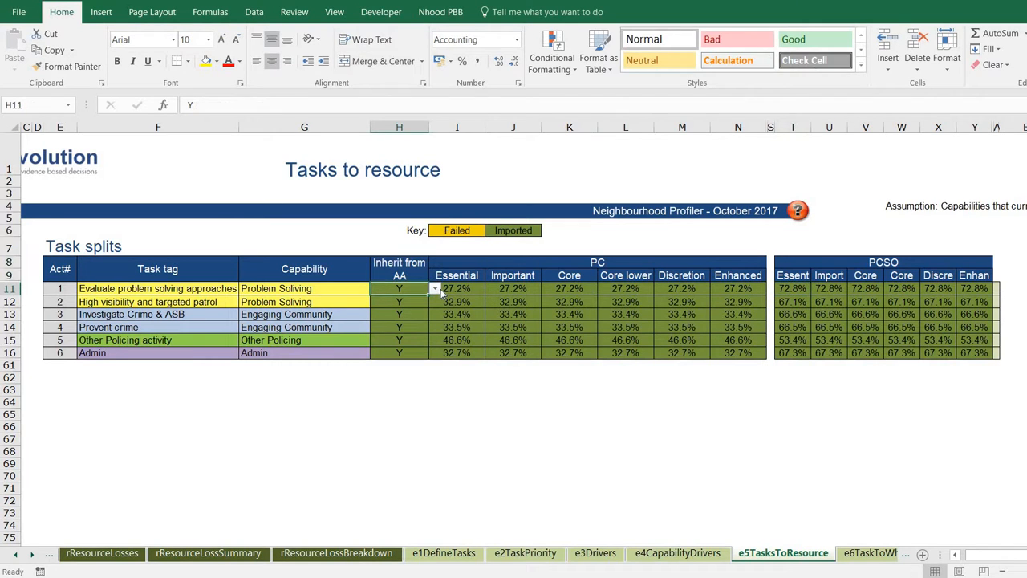
left_click(434, 290)
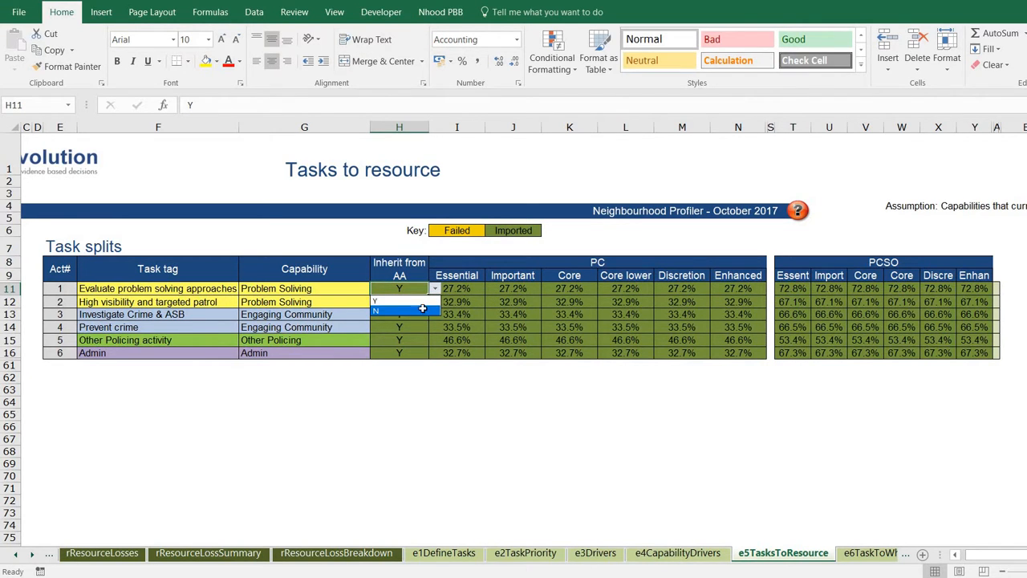
left_click(421, 311)
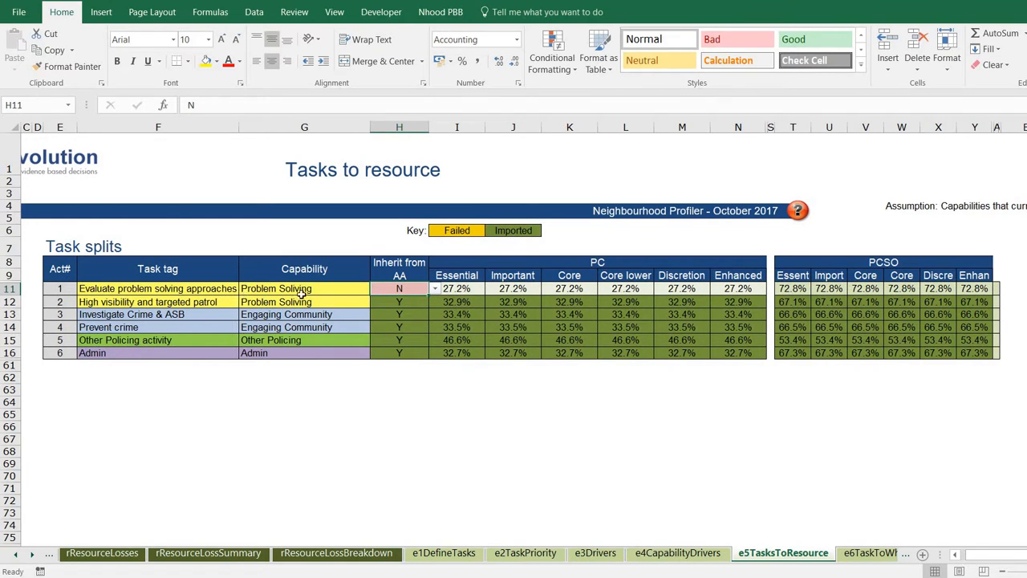
left_click(432, 292)
left_click(401, 303)
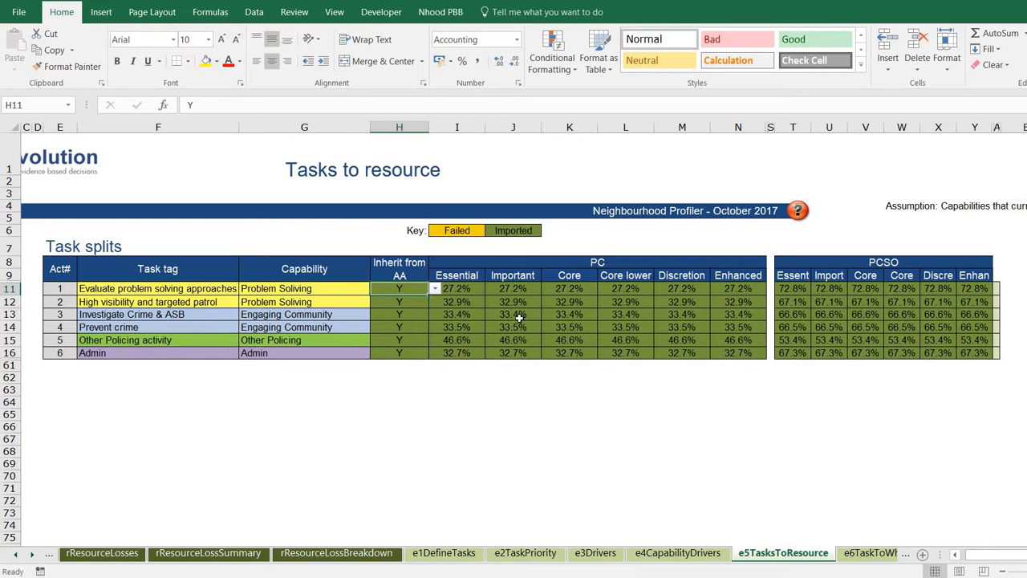
left_click(954, 556)
left_click(954, 556)
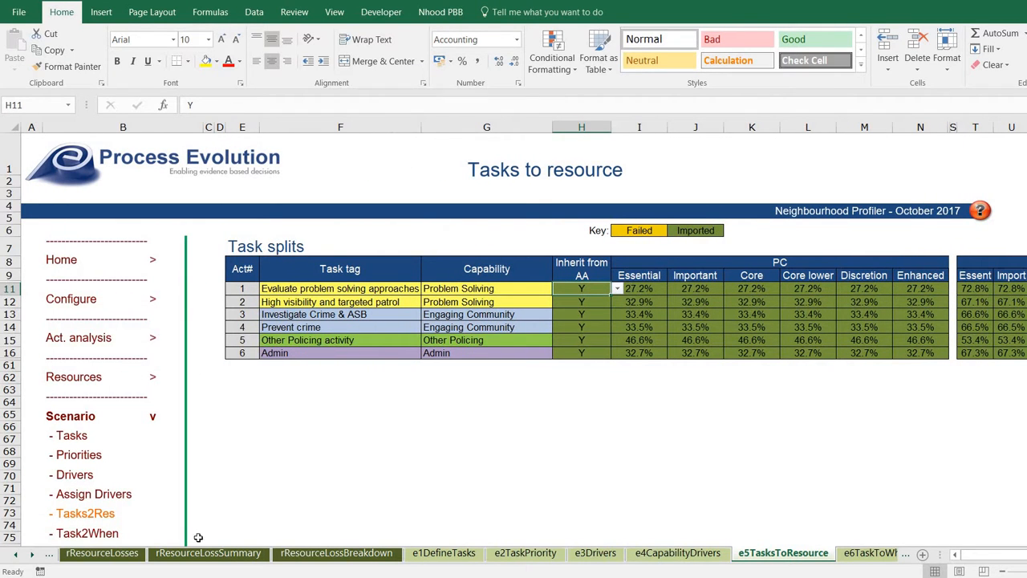
On the Tasks to when sheet, try P_Wkd9-5 as H11's Essential profile, then restore P_24x7.
left_click(111, 532)
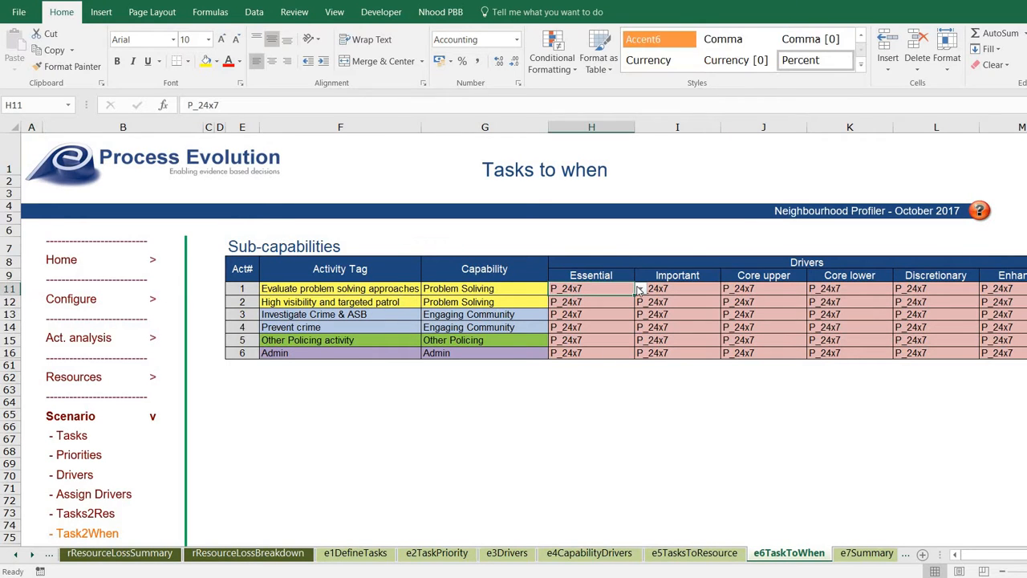
left_click(640, 288)
left_click(640, 290)
left_click(640, 288)
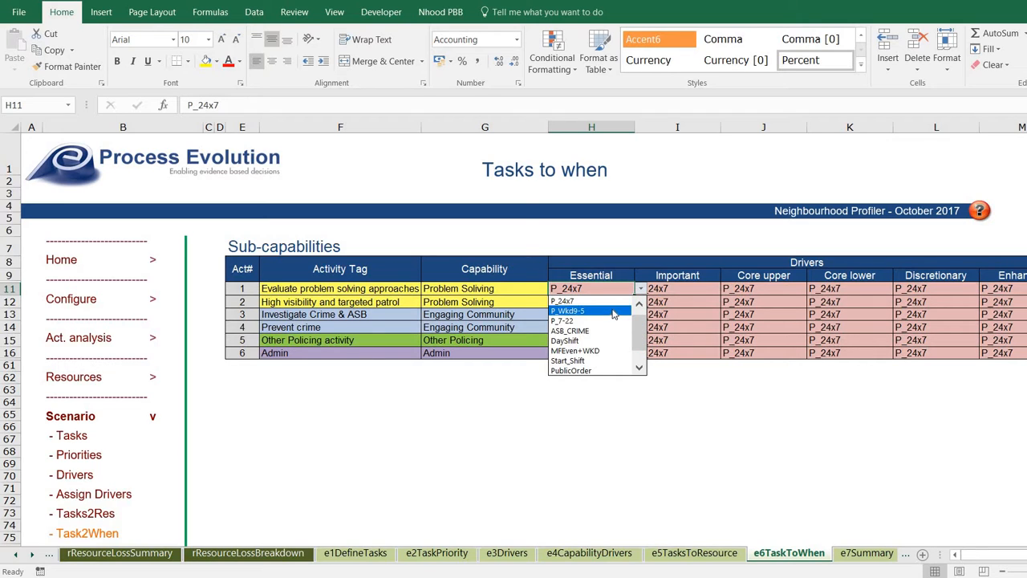
left_click(613, 313)
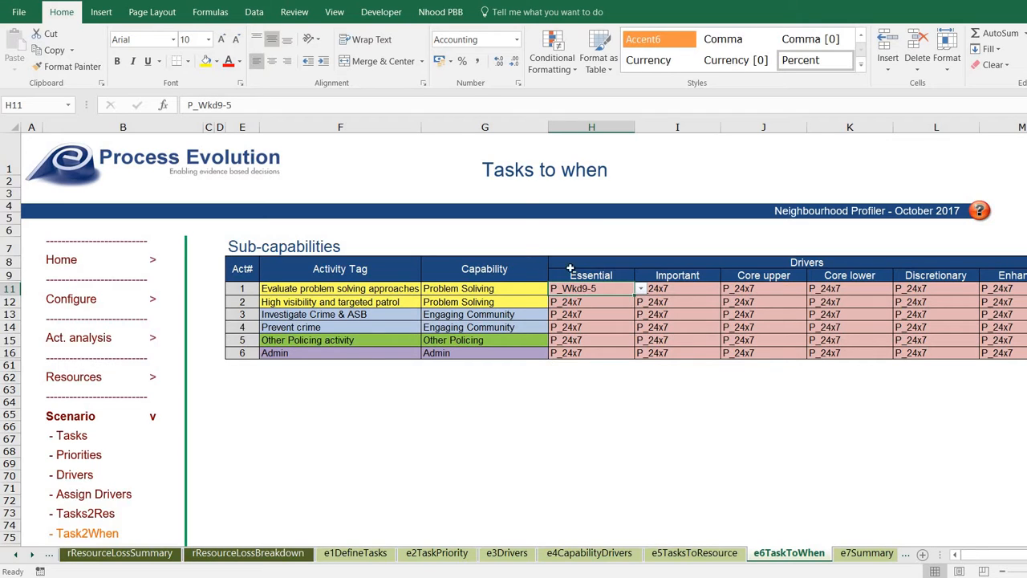
left_click(641, 289)
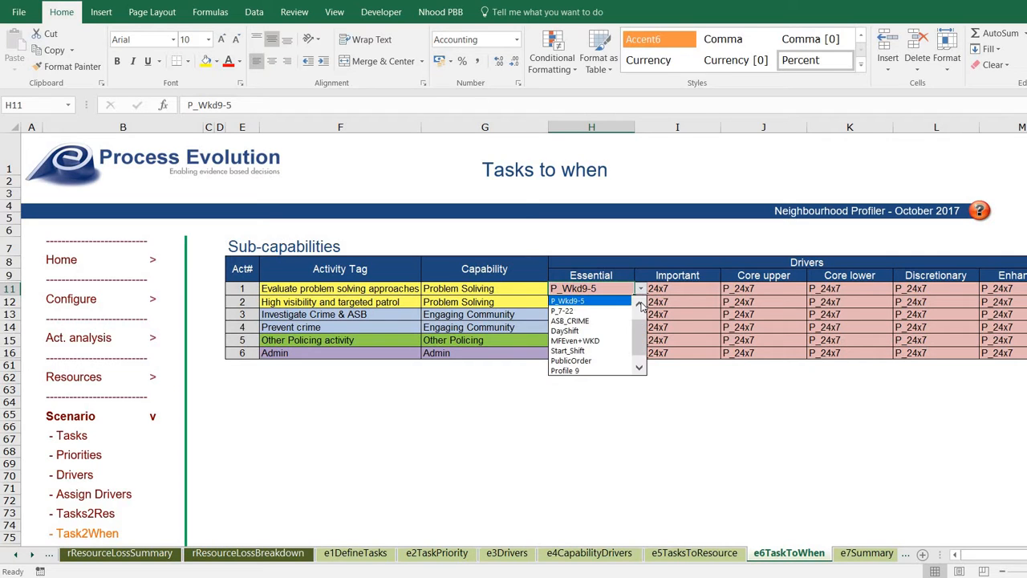
left_click(639, 305)
left_click(639, 305)
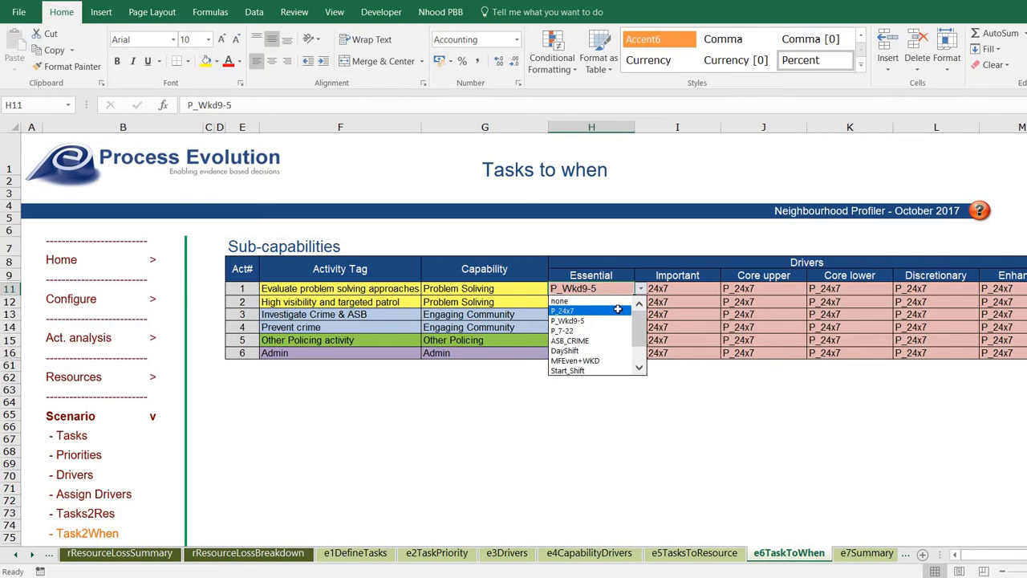
left_click(609, 310)
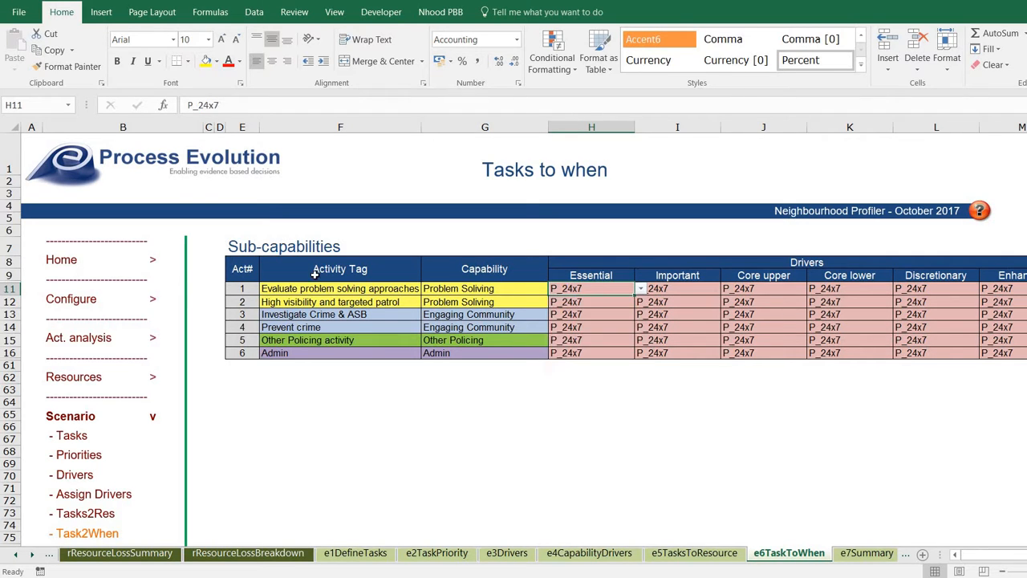
Look over the Delivery Profile sheet, then go back to Home's Scenario section and open Summary.
left_click(76, 298)
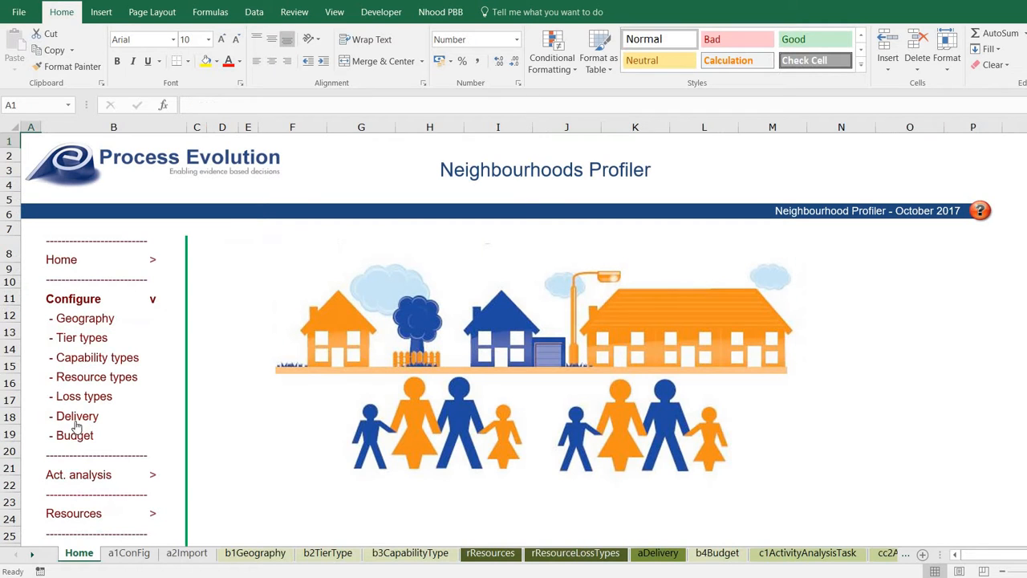
left_click(76, 417)
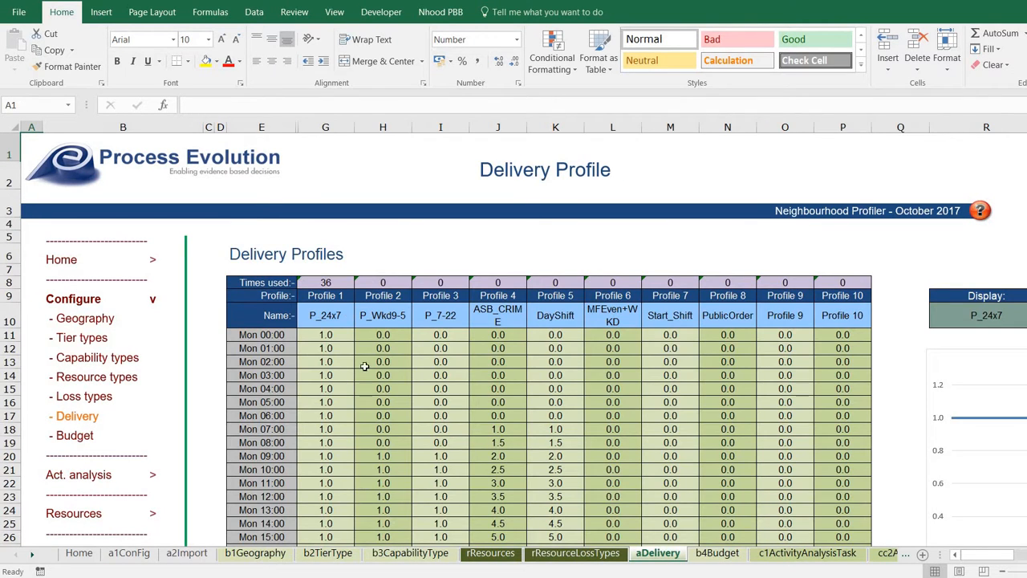
scroll(212, 476, "down", 2)
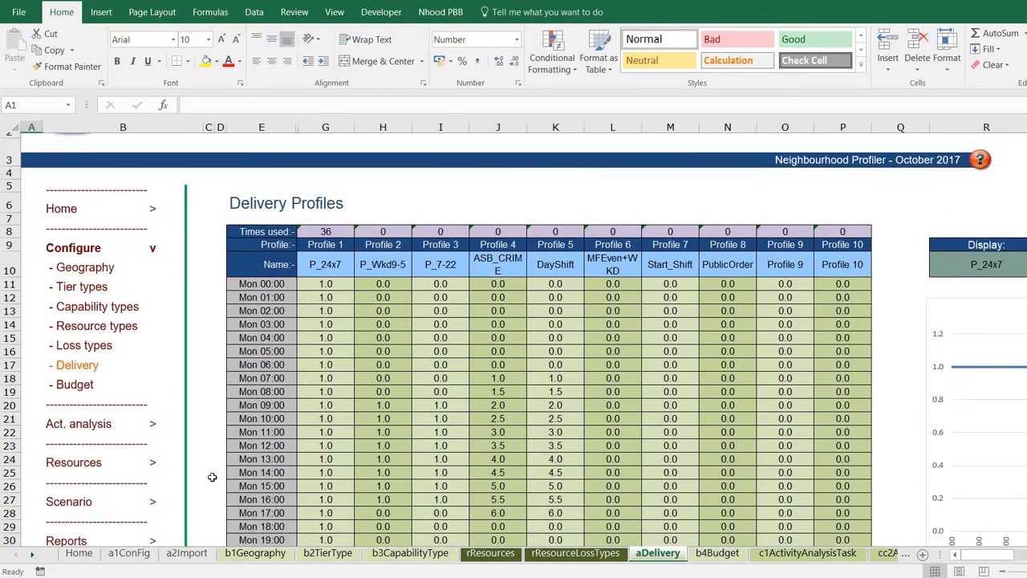
left_click(133, 464)
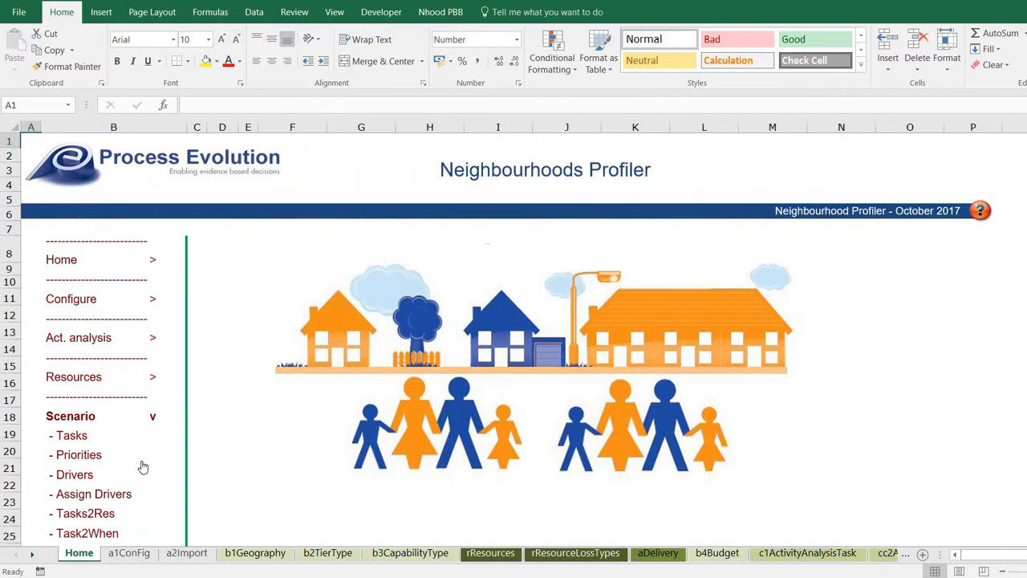
scroll(100, 449, "down", 3)
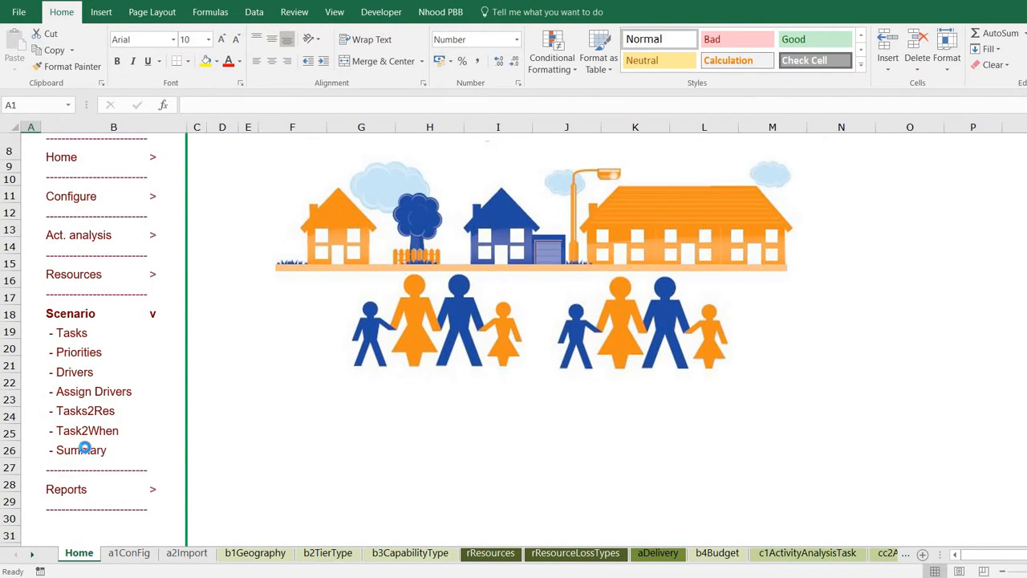
left_click(89, 447)
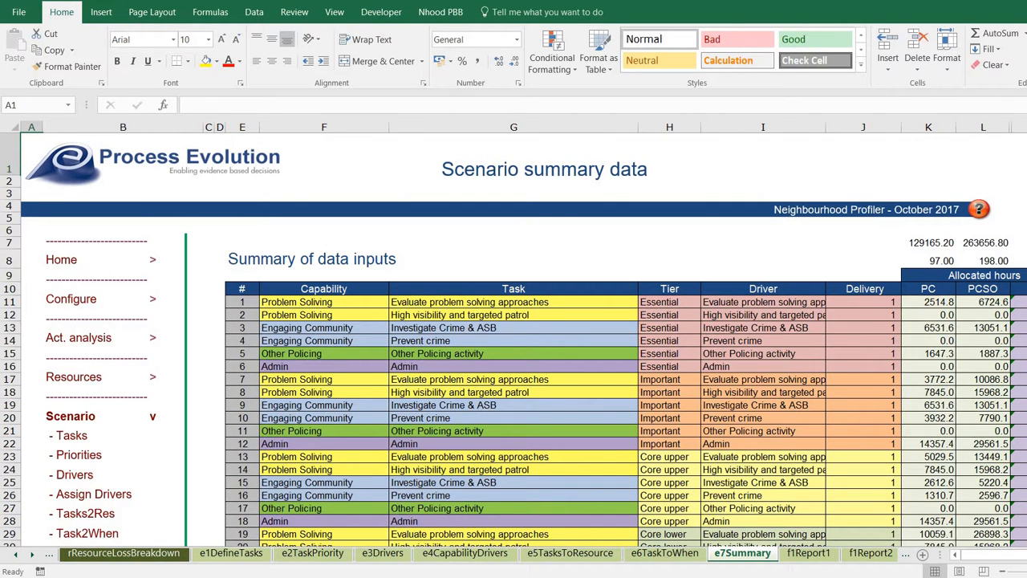
Scroll down through the 36 allocated-hours rows, back up, then right to the Fine tune columns.
scroll(752, 390, "down", 2)
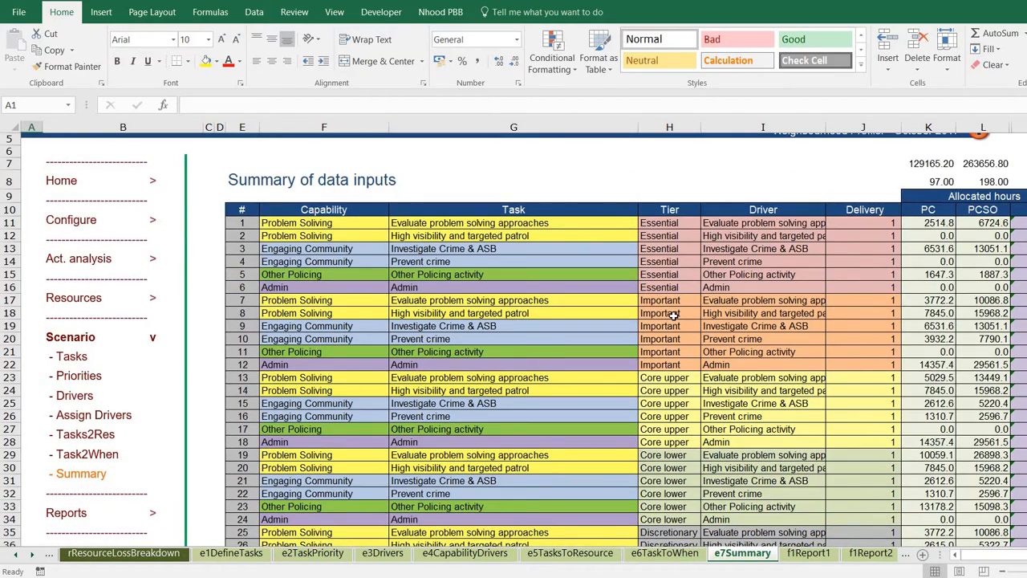
scroll(674, 315, "down", 2)
scroll(673, 419, "down", 3)
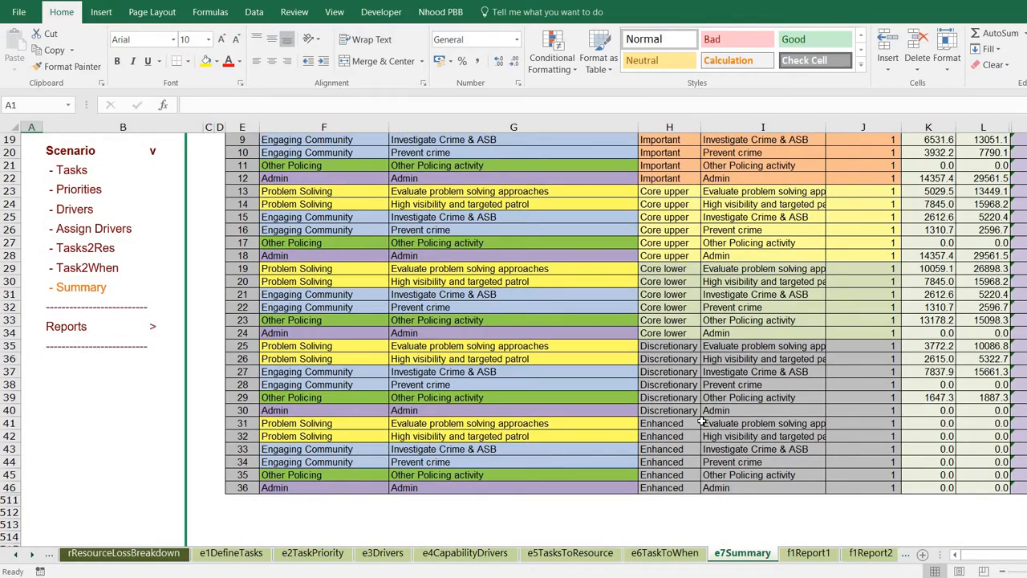
scroll(702, 420, "up", 6)
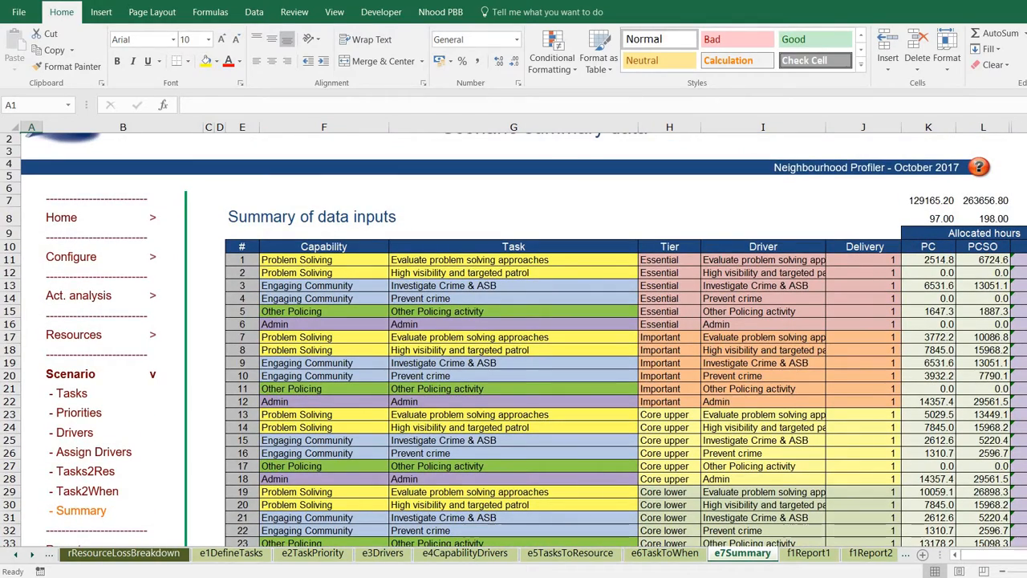
scroll(865, 253, "right", 3)
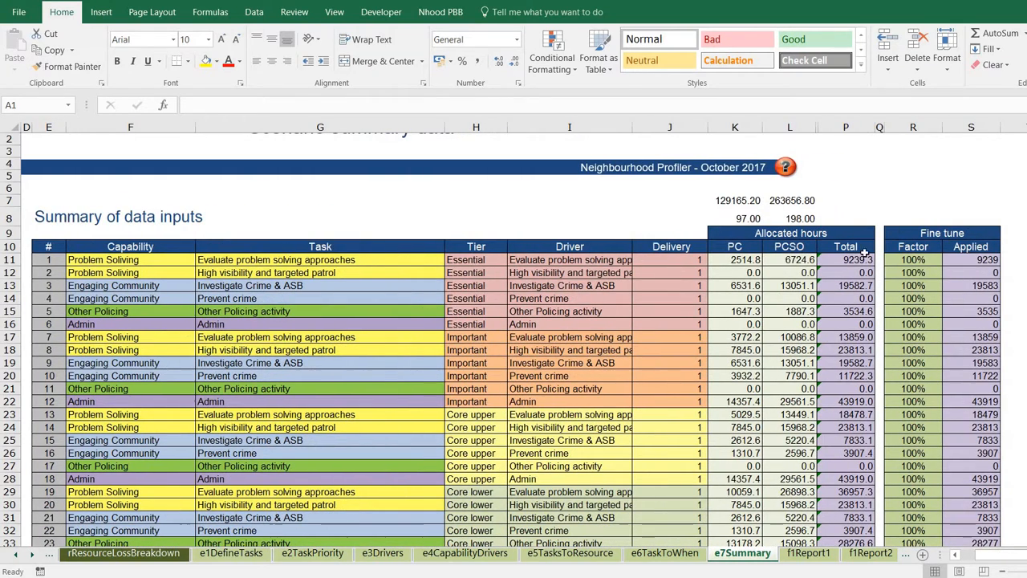
Check the SUM formulas behind the PC total in K7 and PCSO total in L7.
left_click(748, 260)
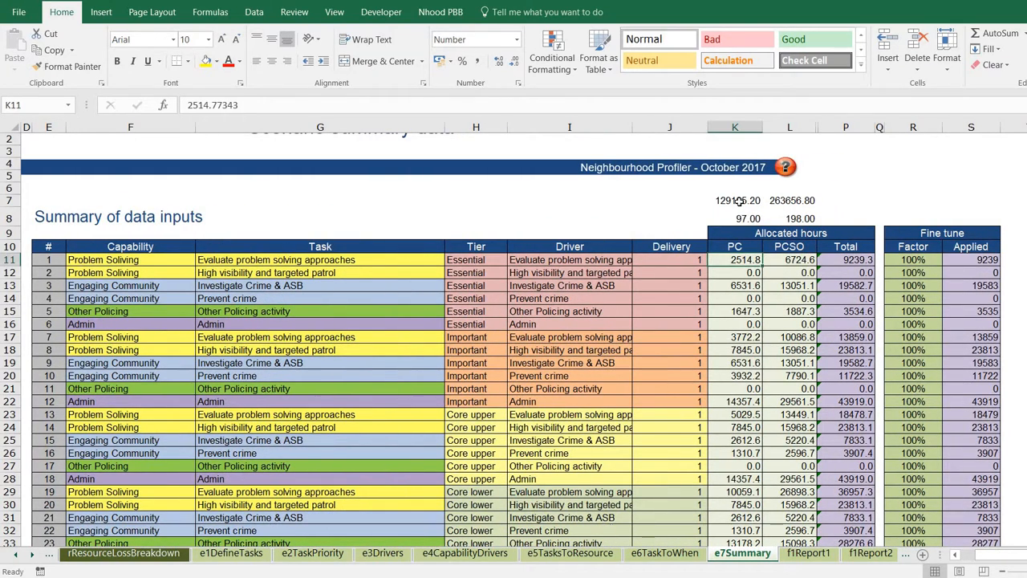
left_click(738, 200)
left_click(243, 106)
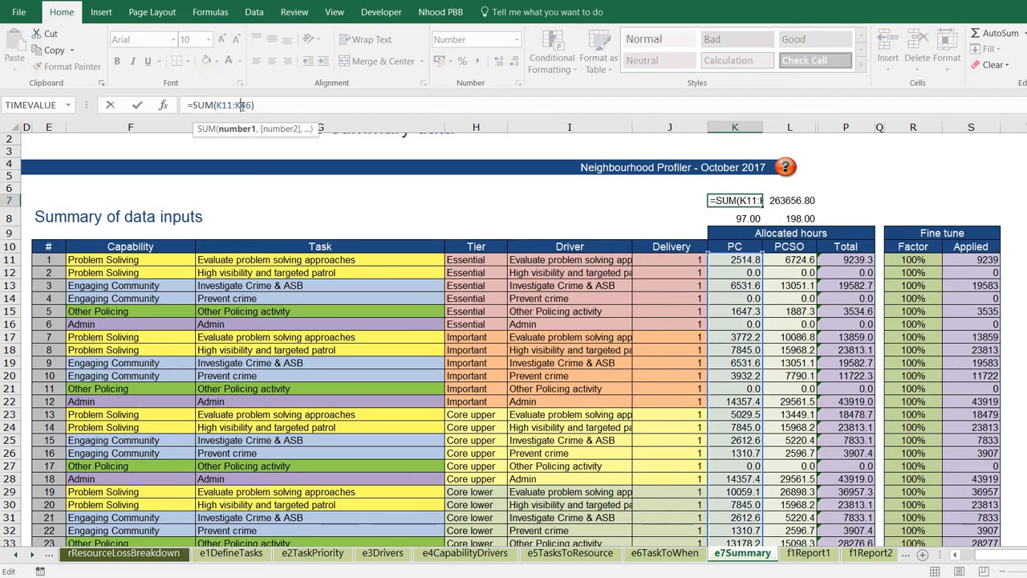
key("Escape")
key("Right")
left_click(243, 105)
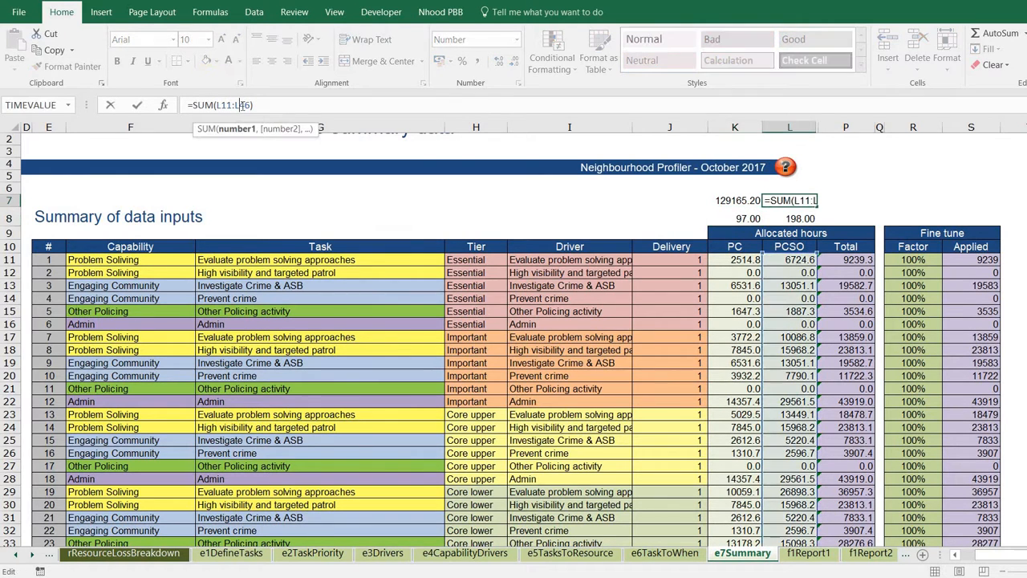
key("Escape")
Enter =SUM(K7:L7) in P7 to show the grand total 392822.00.
key("Right")
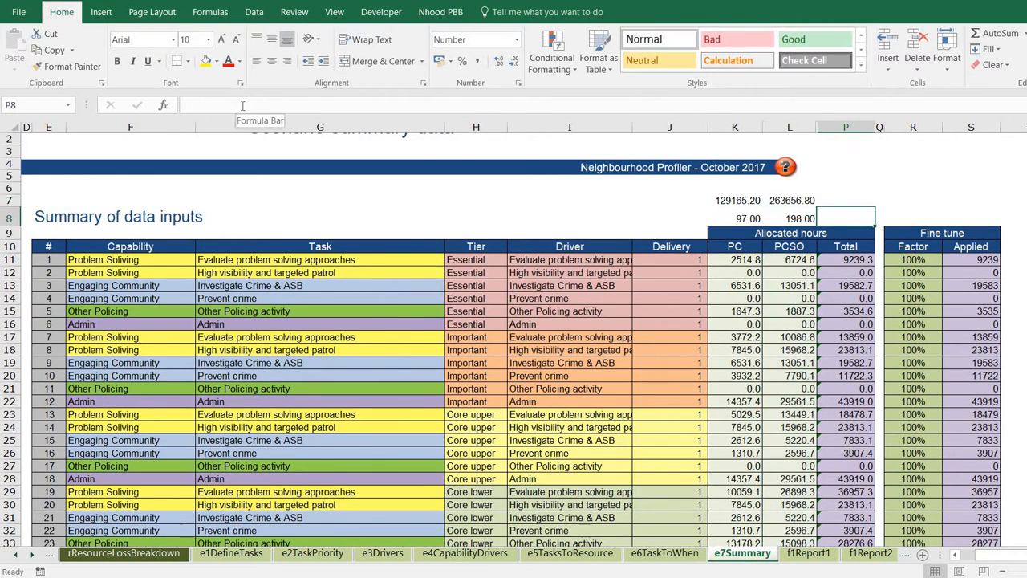
type("=sim(")
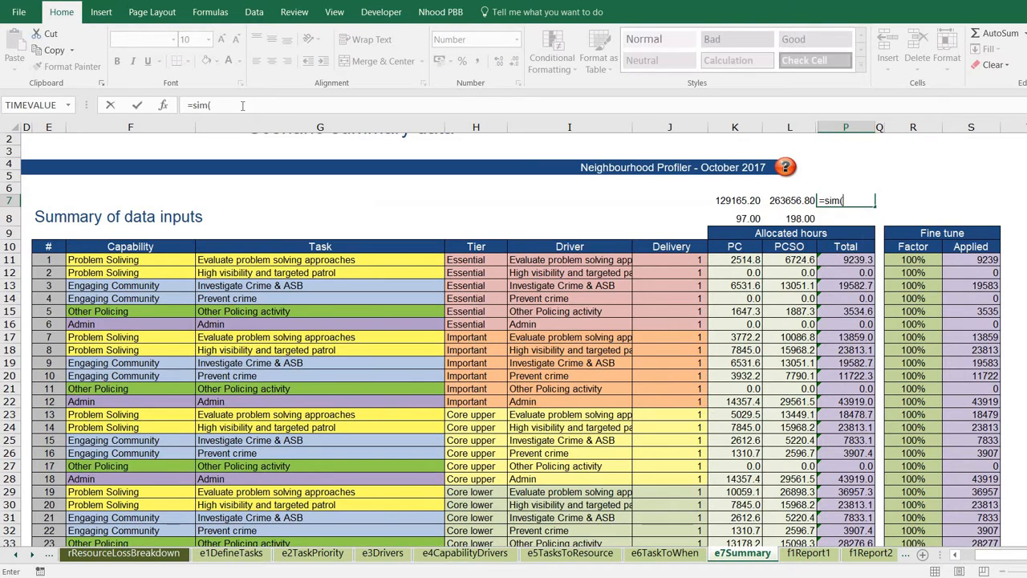
key("BackSpace")
key("BackSpace")
key("BackSpace")
type("um(")
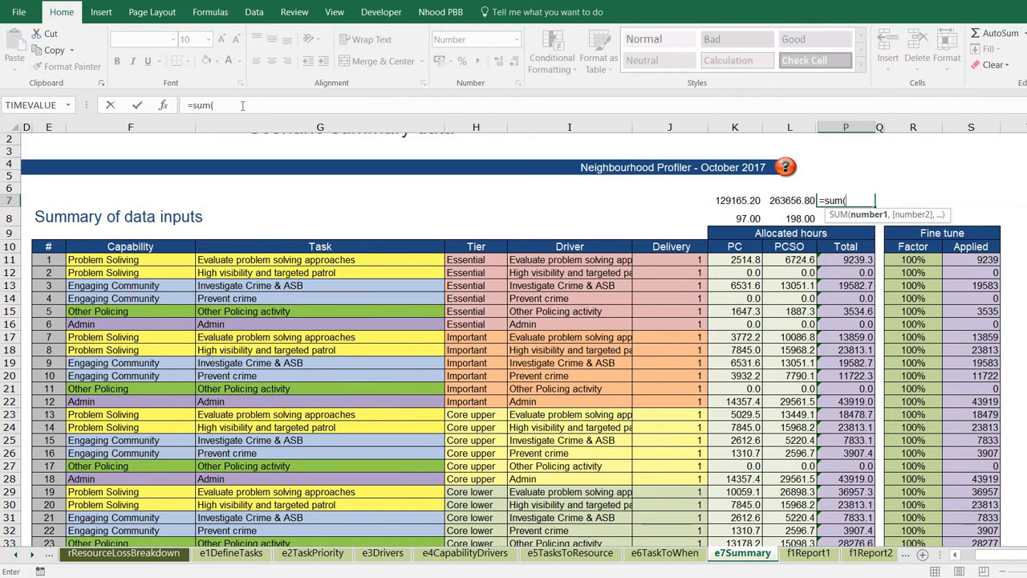
key("Left")
key("shift+Left")
key("Return")
key("Return")
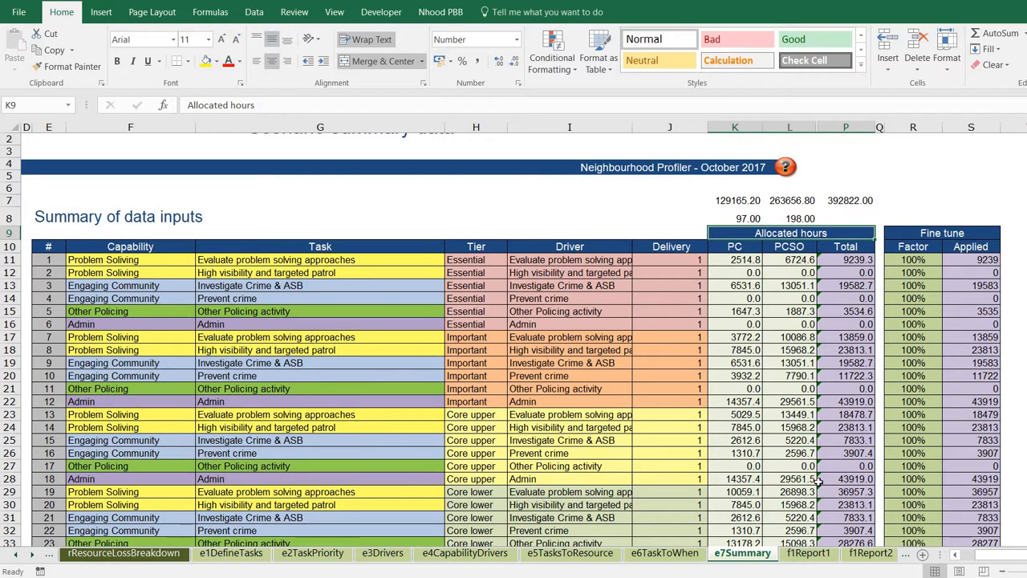
Go through Reports to the Hours and cost by priority report, then the Cost analysis report.
left_click(955, 554)
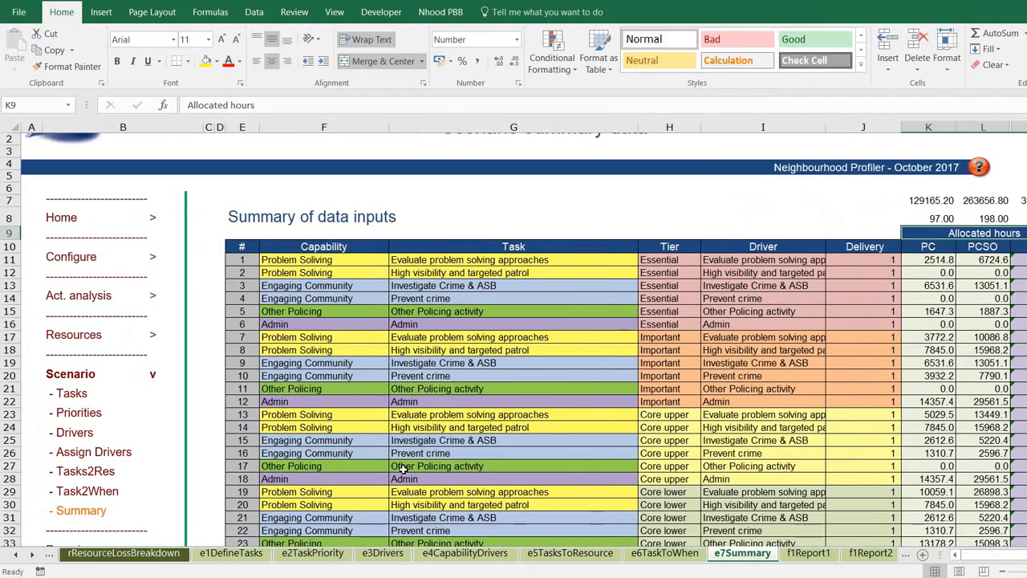
scroll(404, 467, "down", 2)
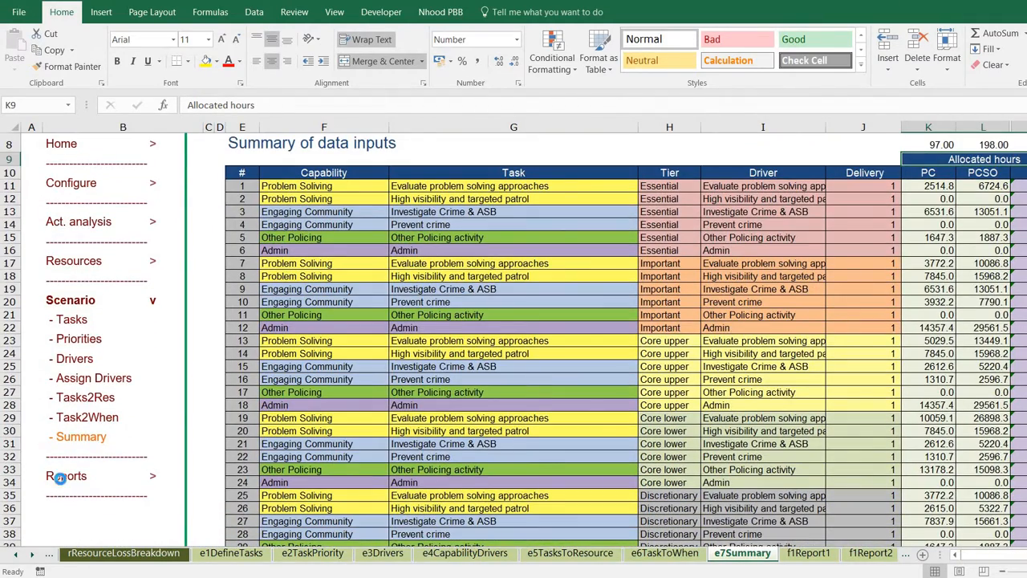
left_click(60, 476)
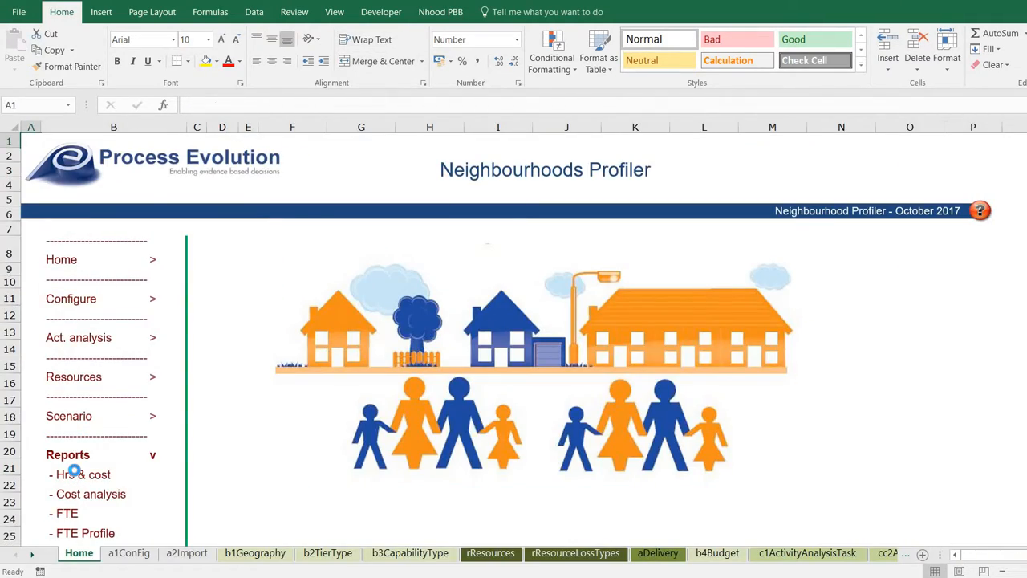
left_click(73, 473)
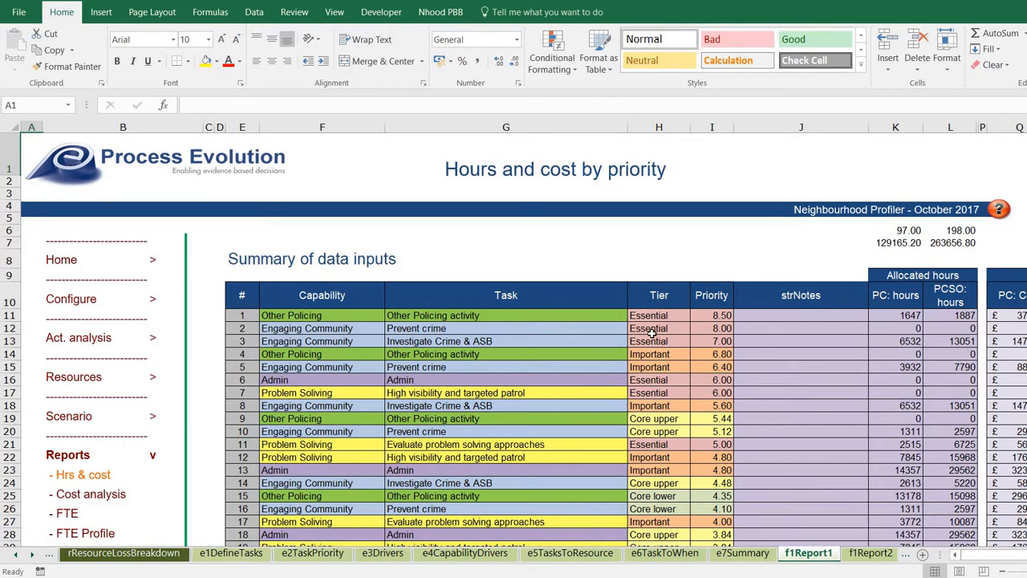
scroll(651, 331, "down", 3)
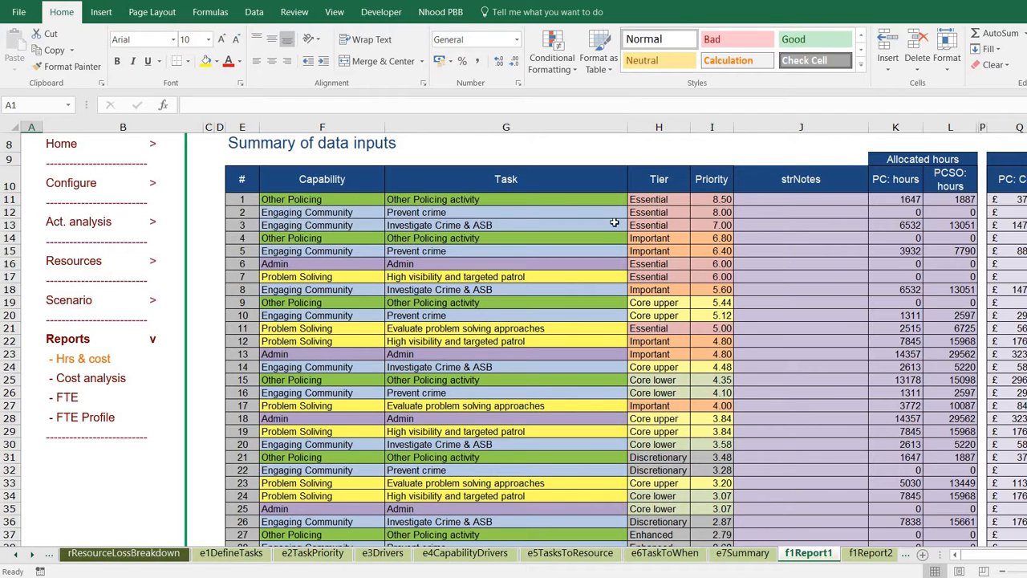
left_click(91, 378)
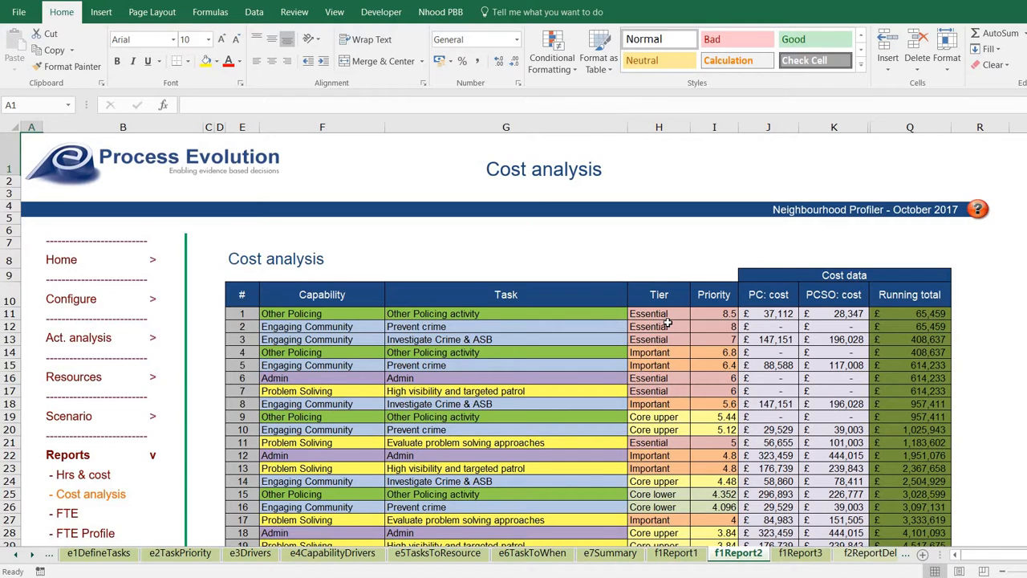
Review the Cost analysis table from the top task (priority 8.5) down to row 46 and back.
scroll(666, 322, "down", 2)
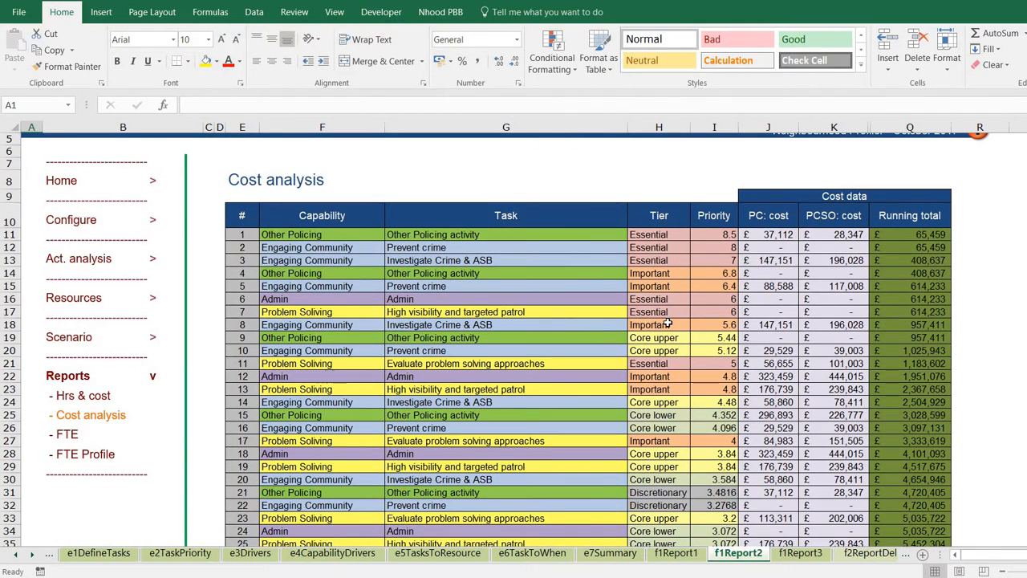
left_click(706, 239)
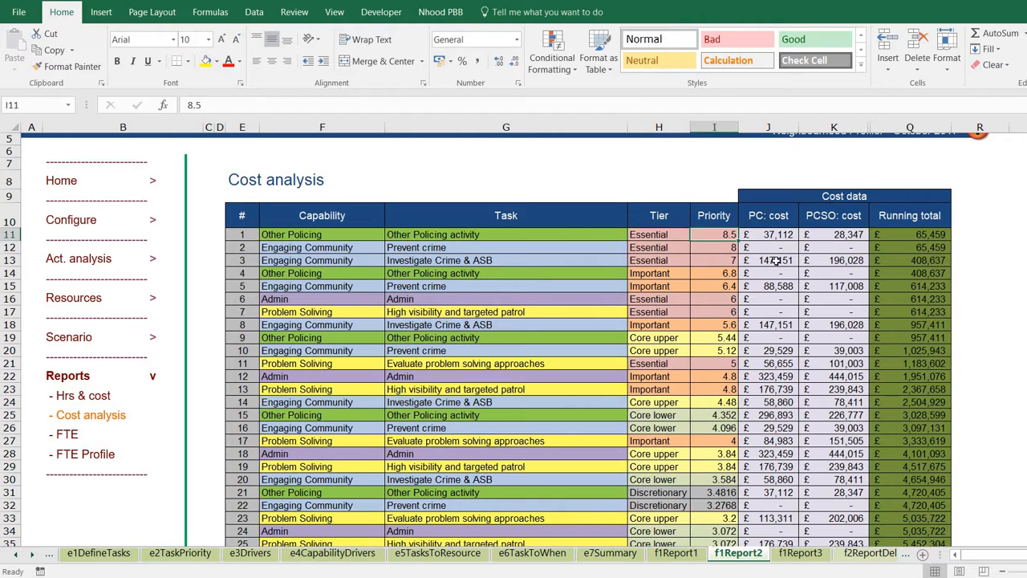
scroll(776, 260, "down", 2)
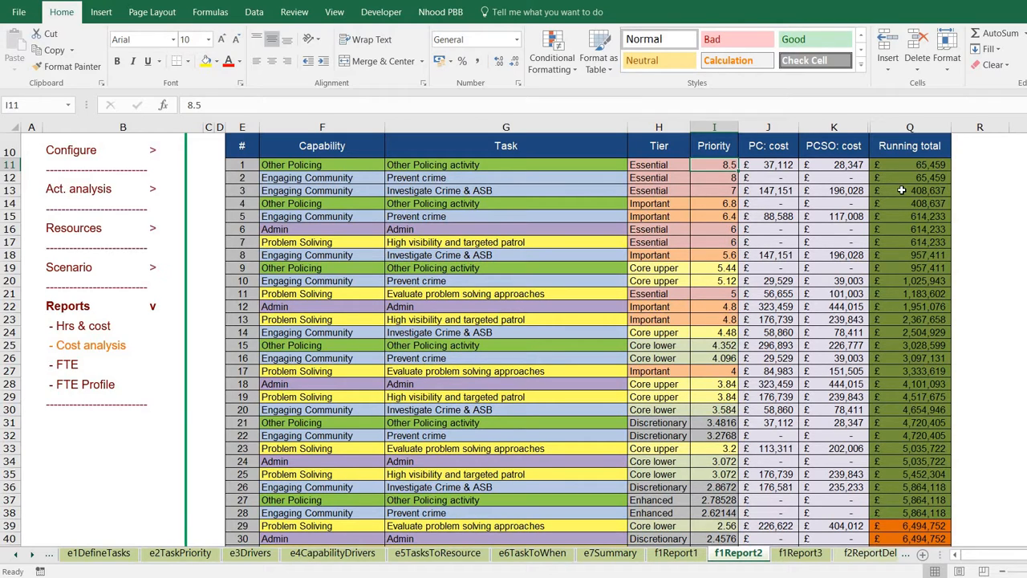
scroll(901, 190, "down", 1)
scroll(905, 196, "up", 2)
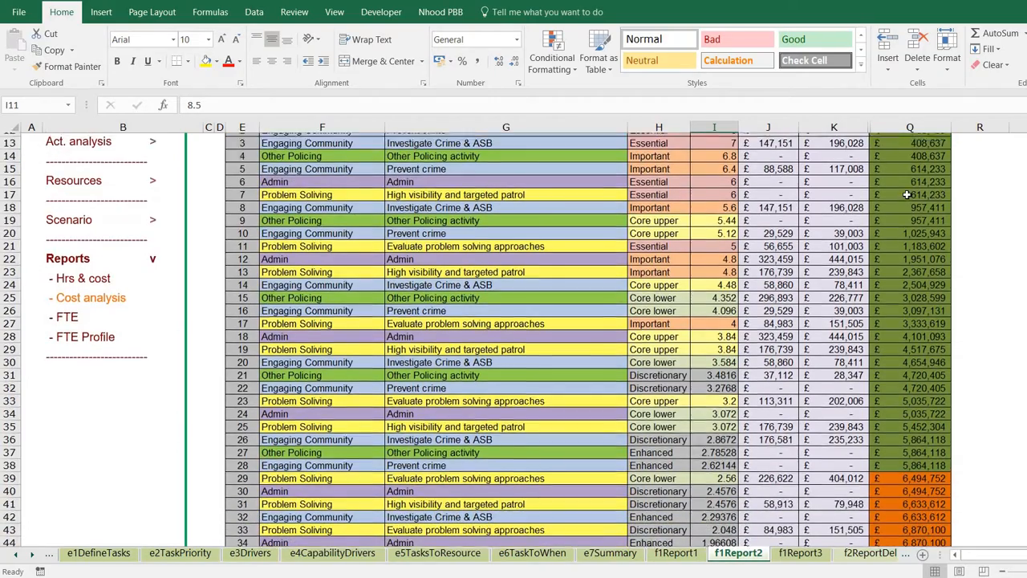
scroll(907, 198, "up", 1)
scroll(909, 224, "down", 2)
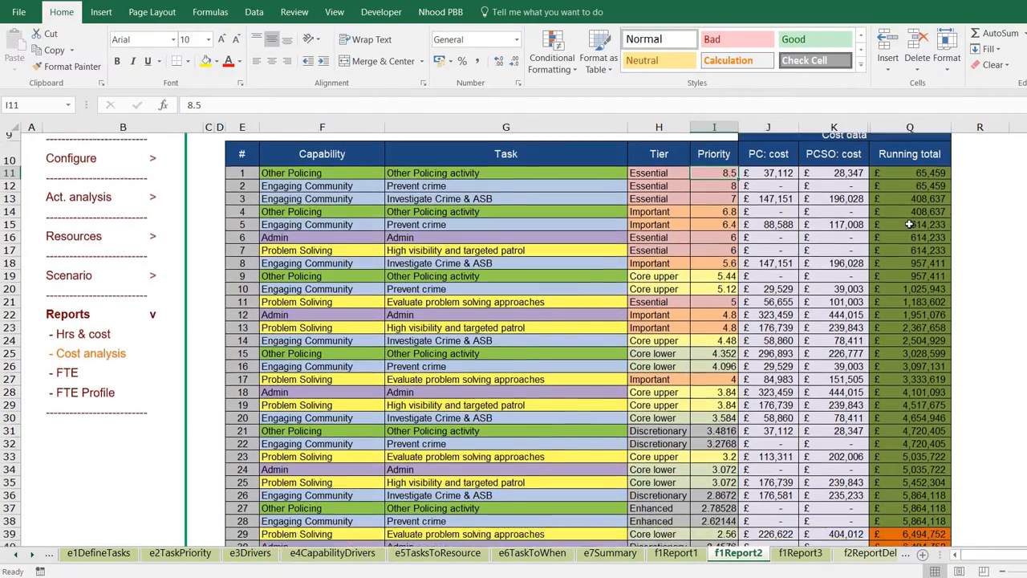
scroll(909, 225, "down", 2)
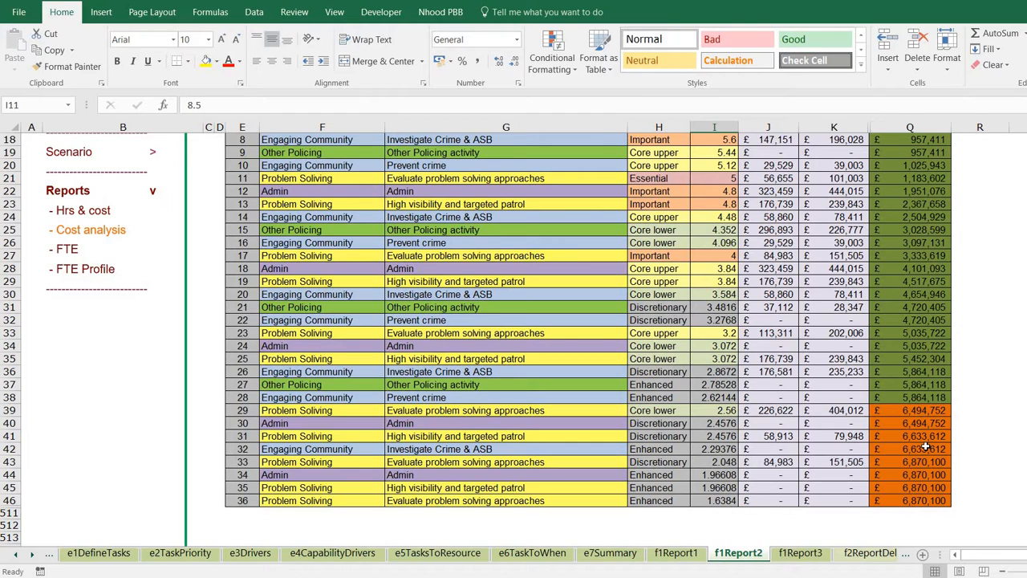
scroll(907, 366, "up", 4)
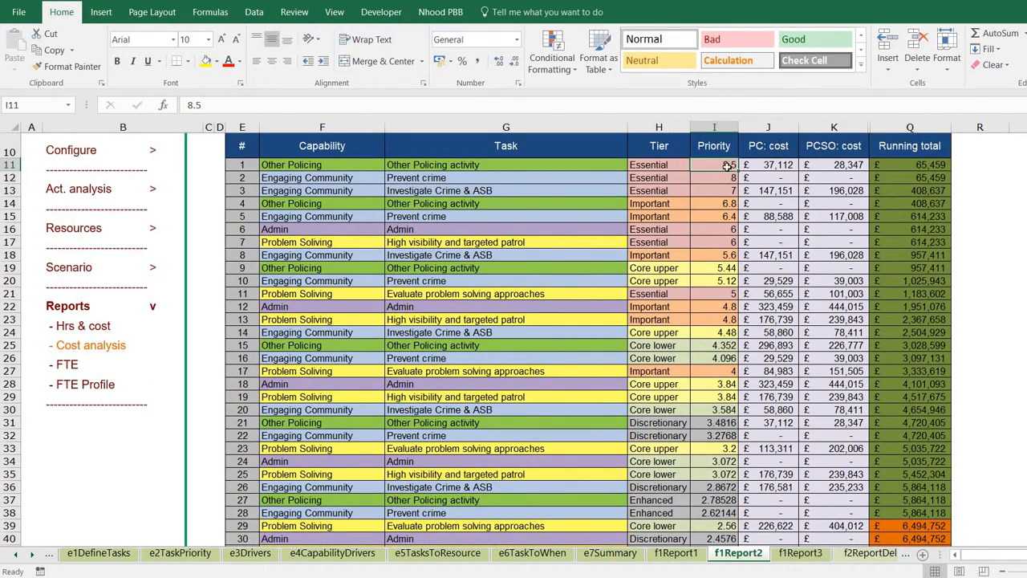
scroll(746, 331, "down", 3)
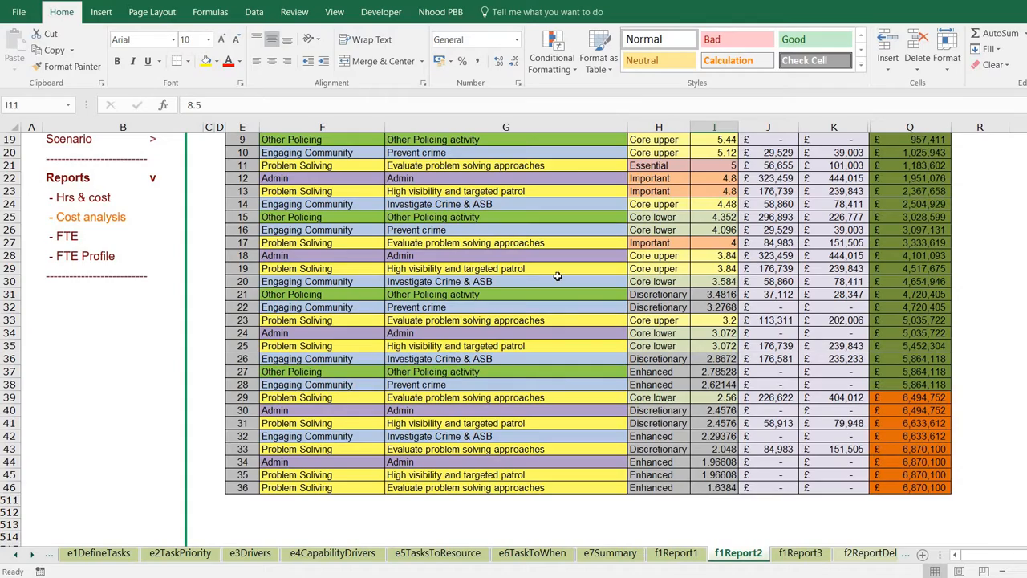
scroll(557, 276, "up", 3)
scroll(557, 276, "up", 2)
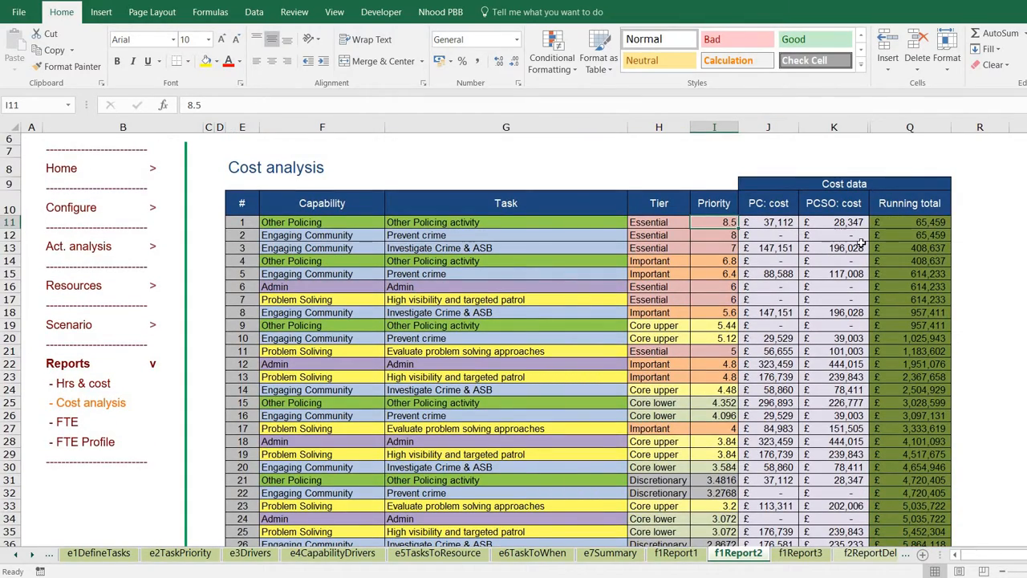
scroll(305, 337, "down", 1)
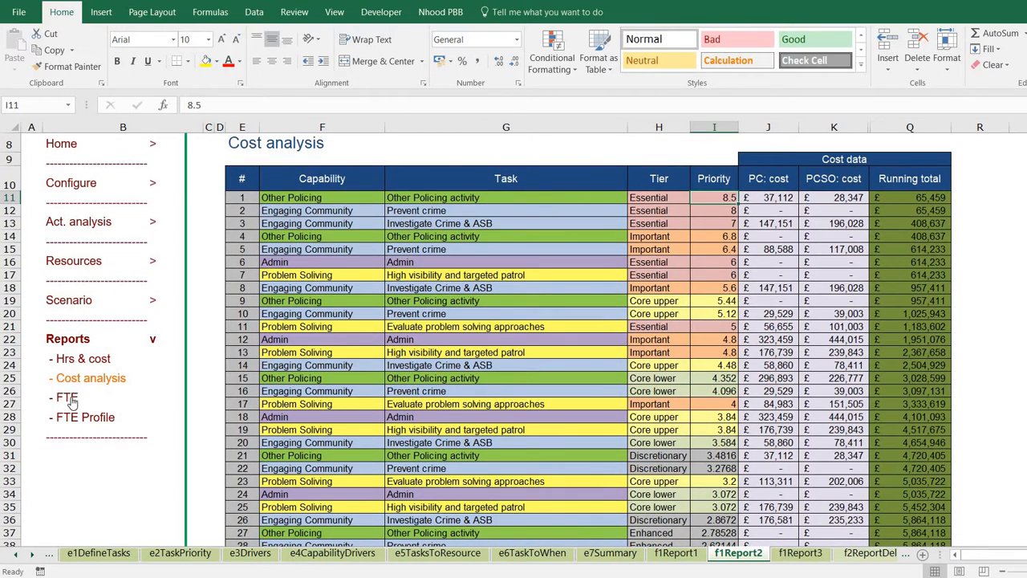
scroll(246, 414, "up", 2)
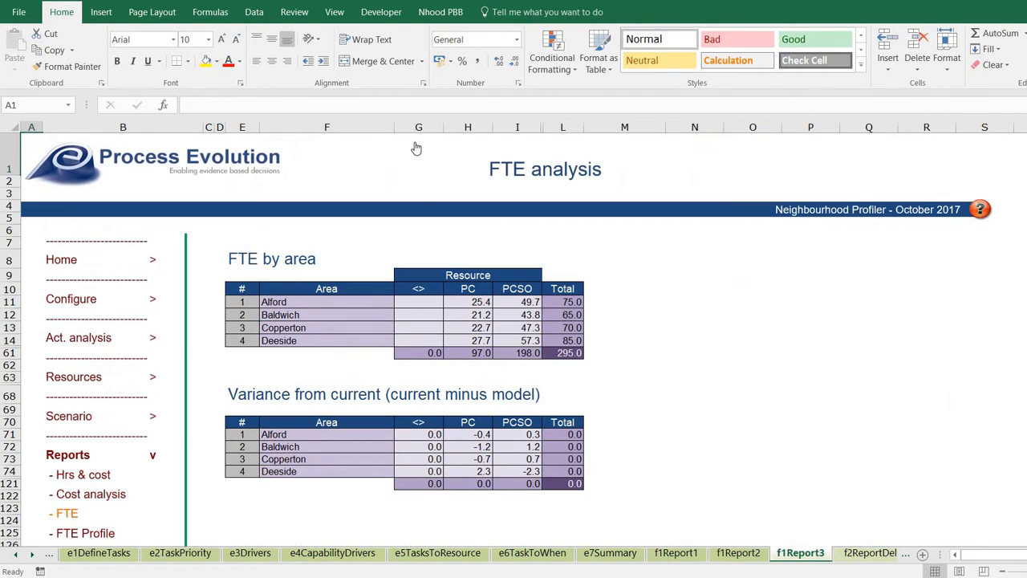
left_click(472, 352)
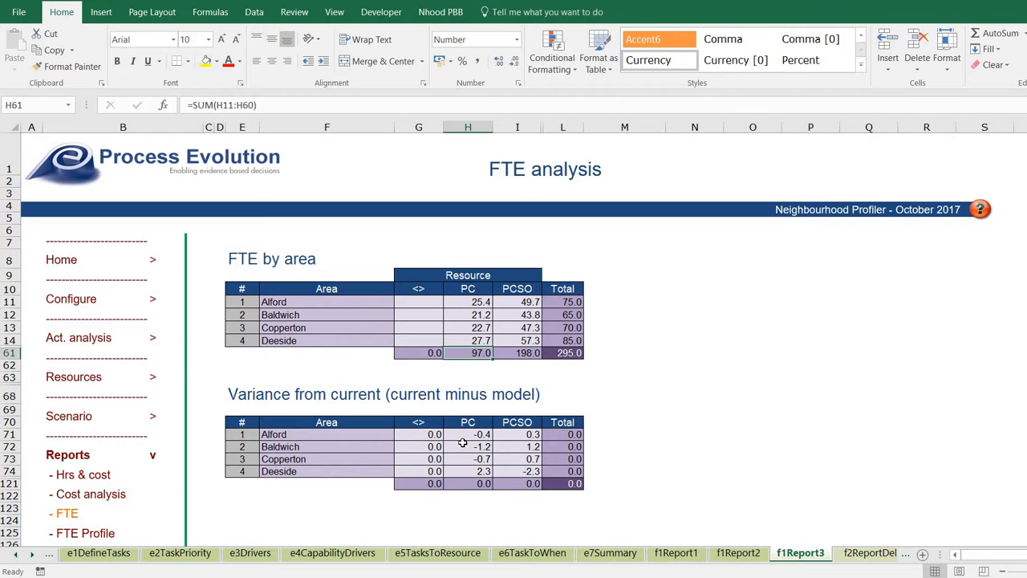
left_click(368, 435)
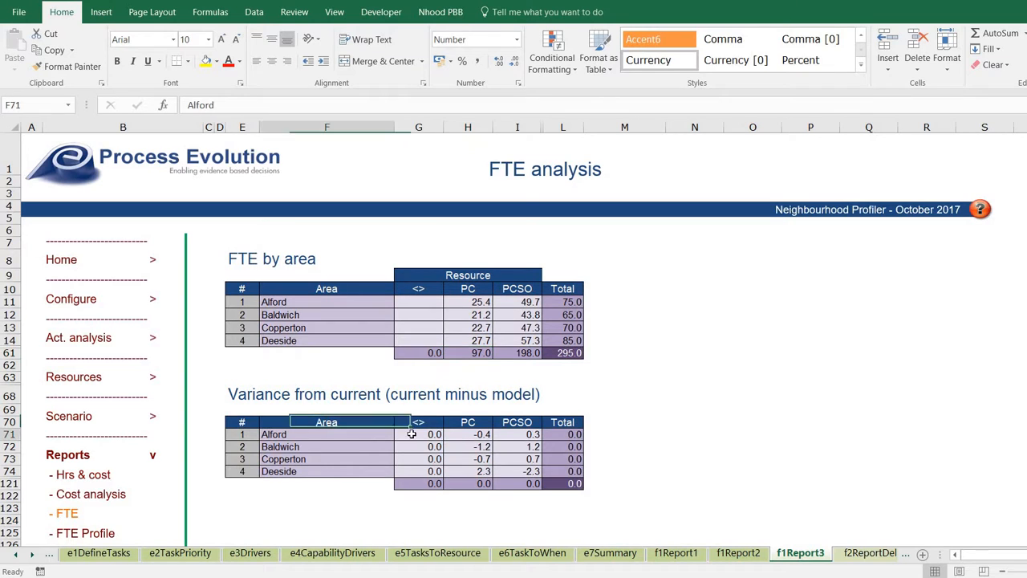
left_click(463, 434)
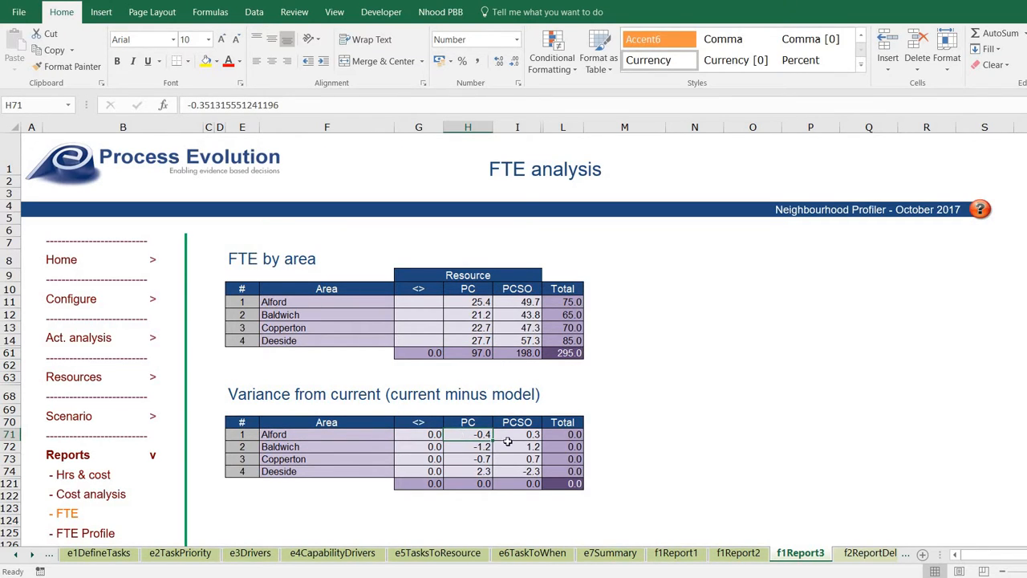
scroll(507, 442, "down", 1)
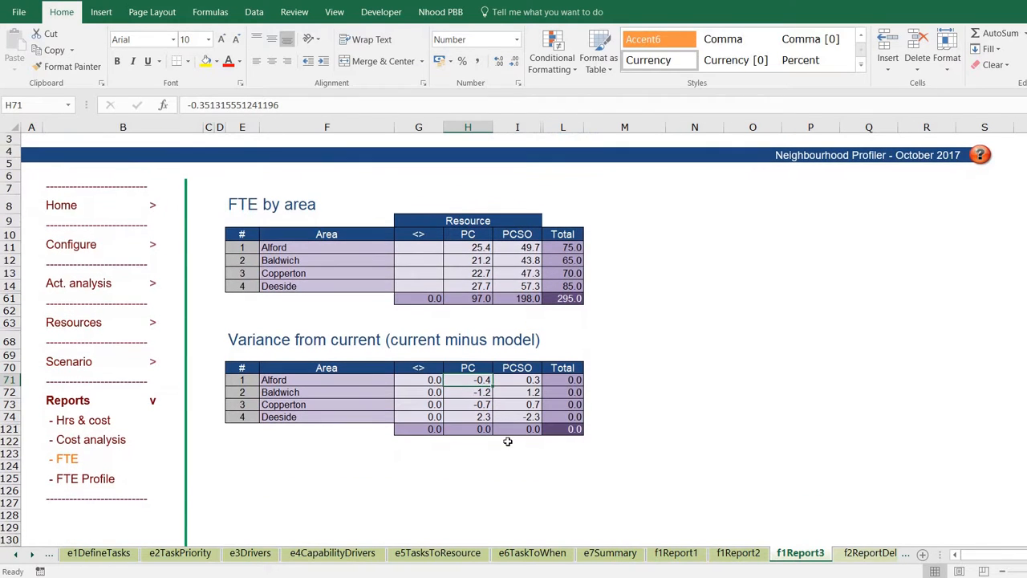